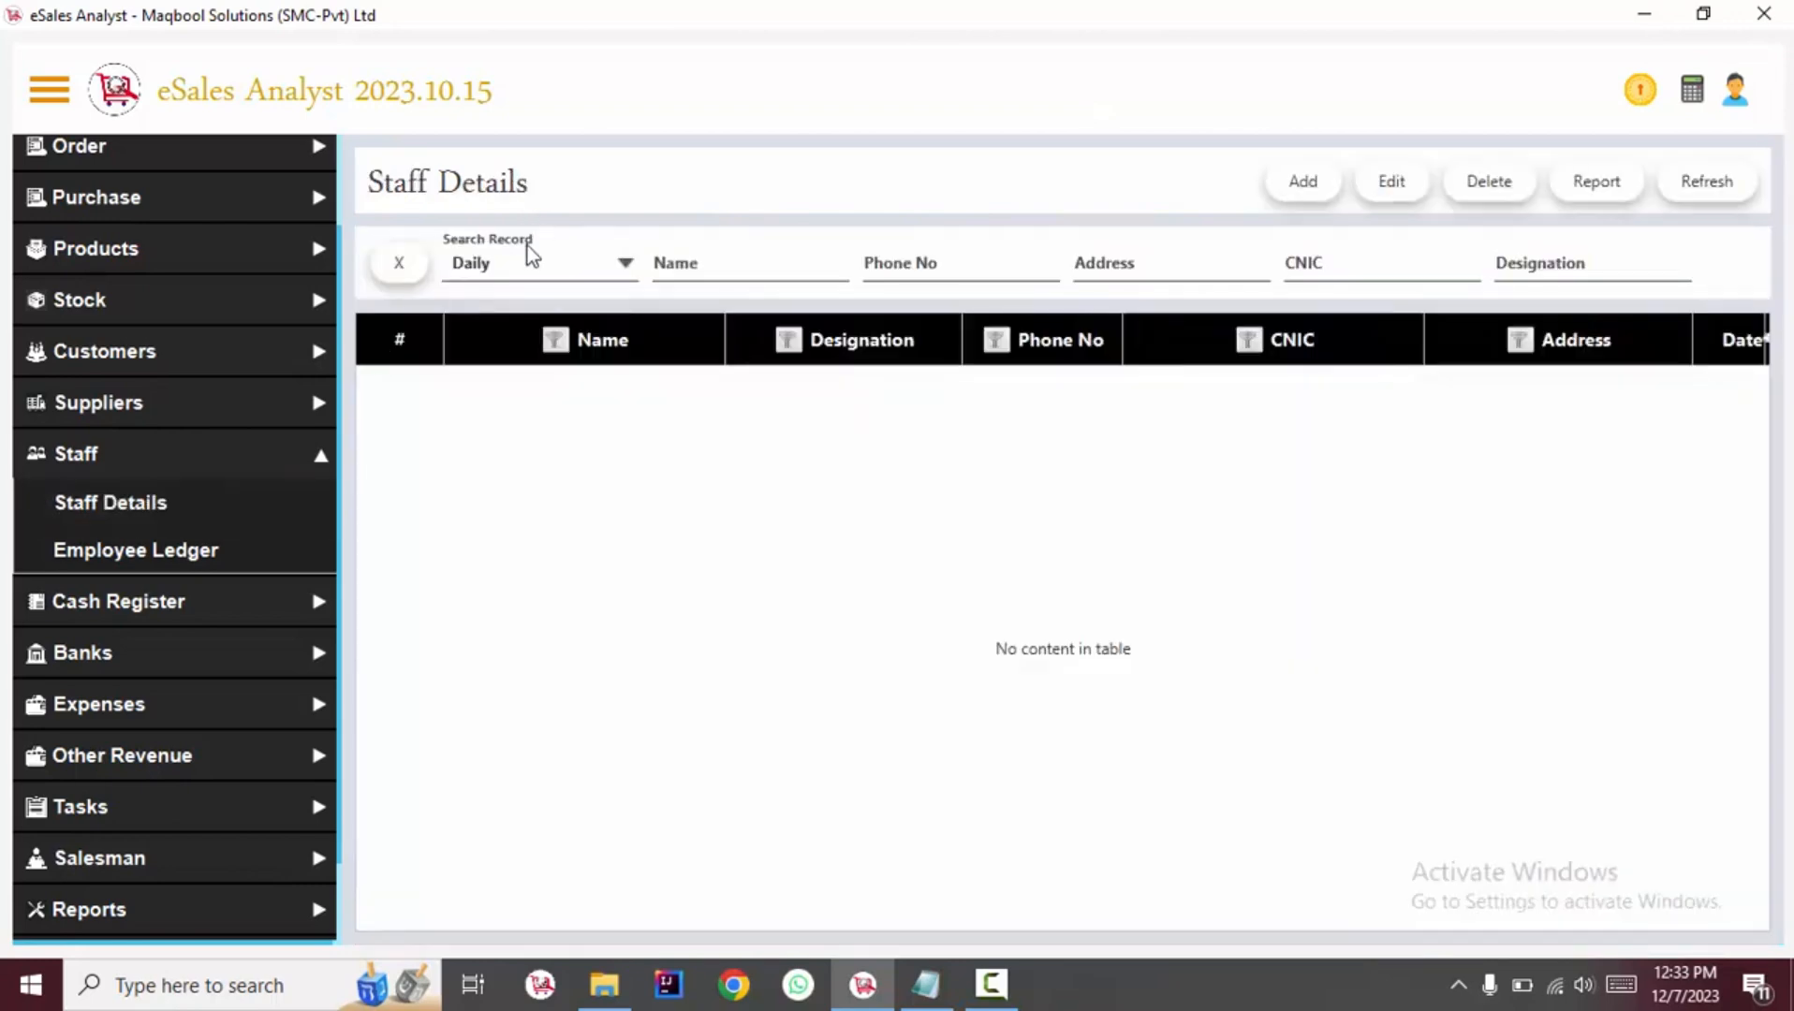
List all staff records with the Overall filter and scroll the staff table across.
left_click(529, 261)
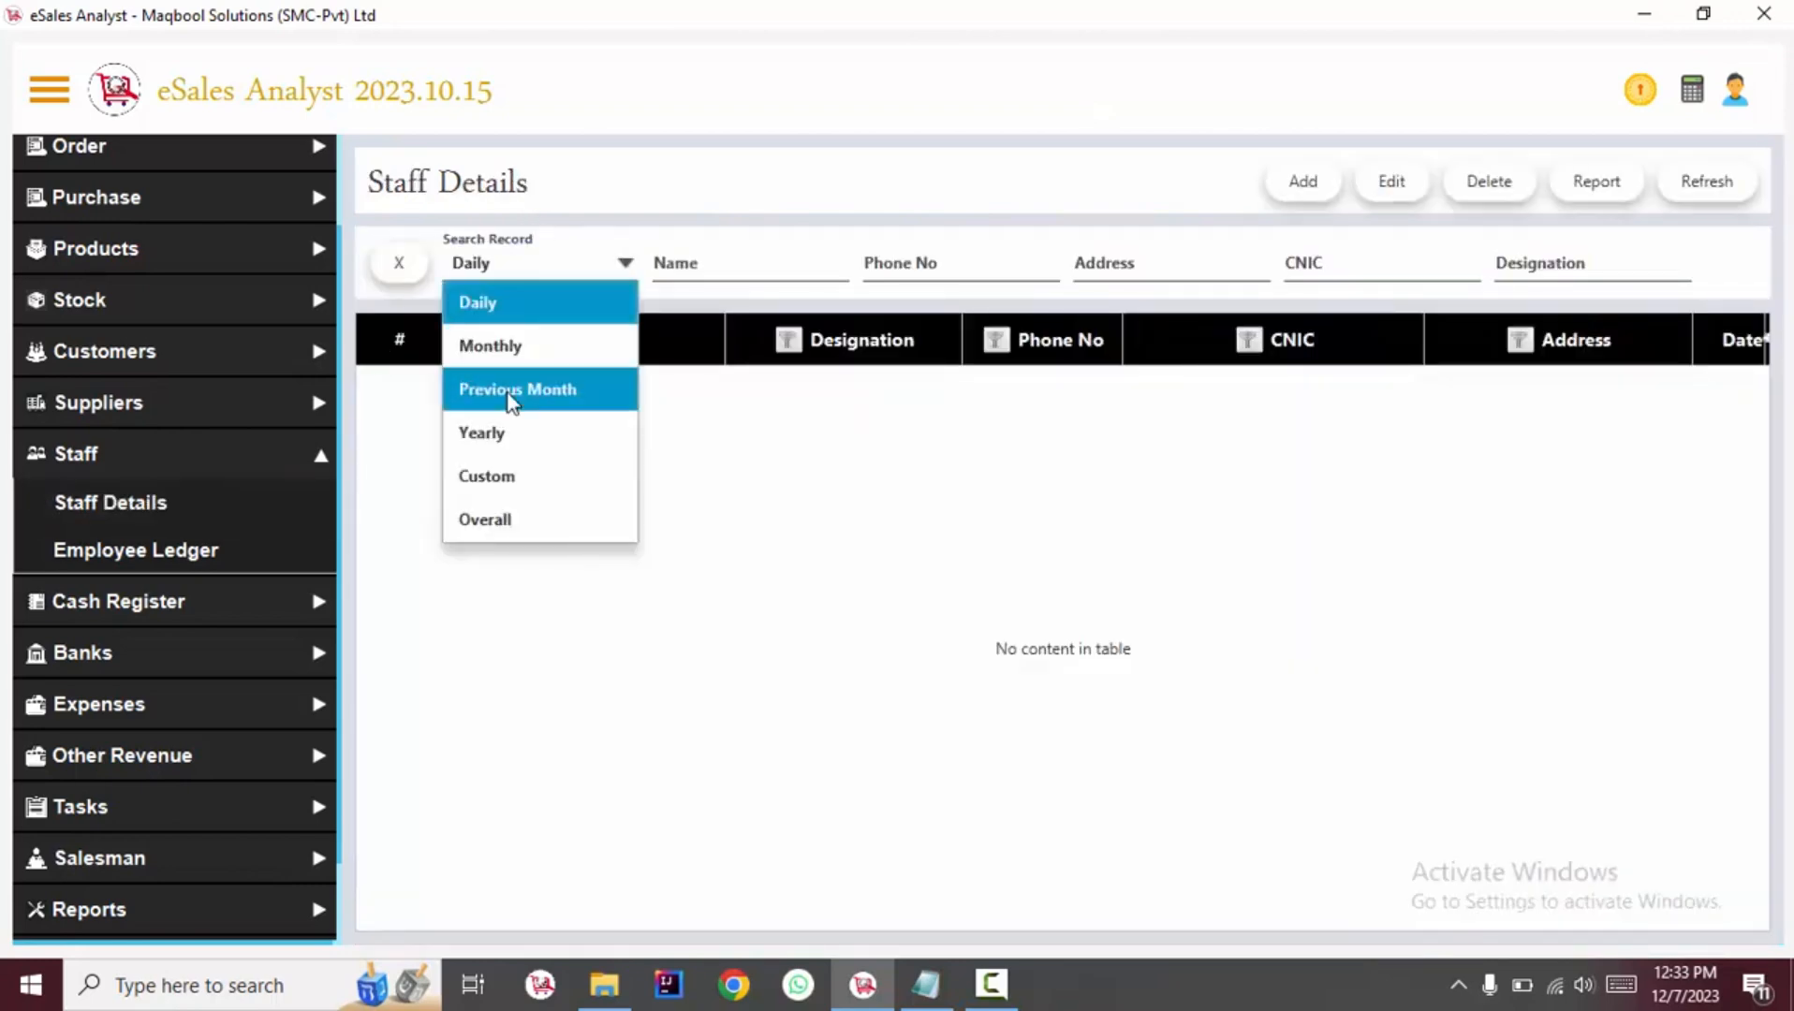
left_click(517, 515)
left_click(1190, 552)
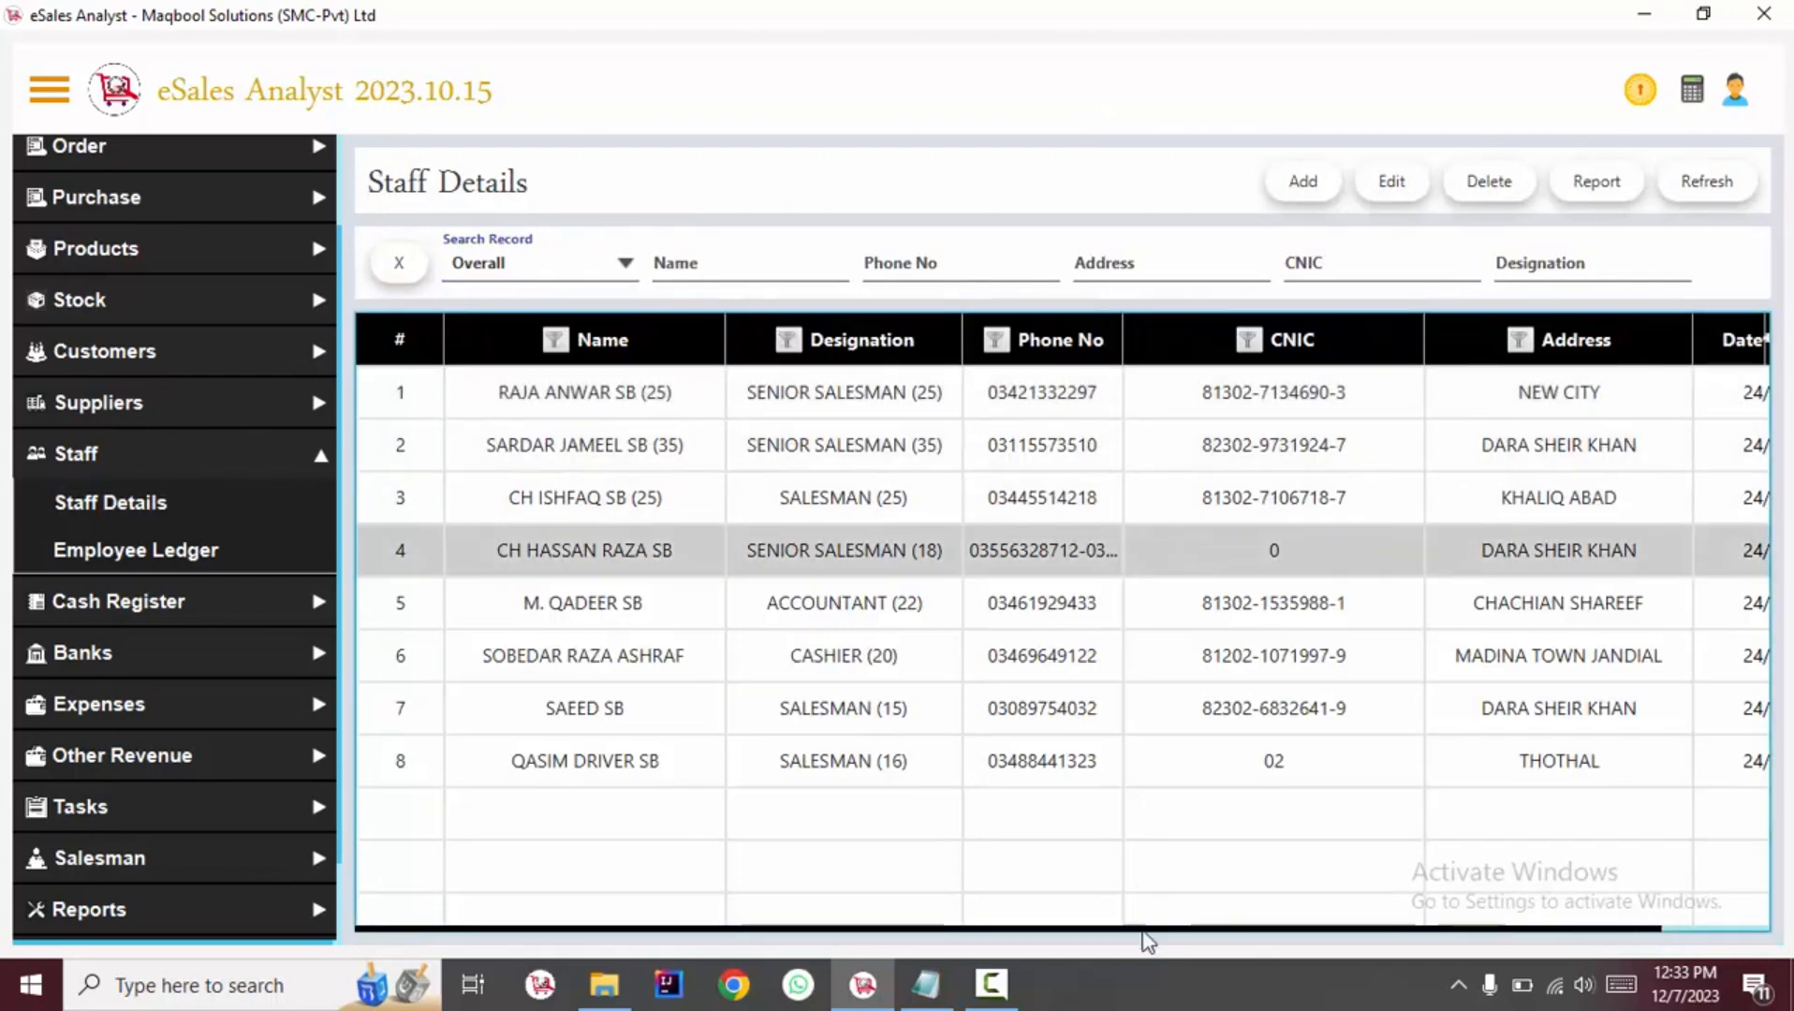
left_click_drag(1144, 929, 1265, 889)
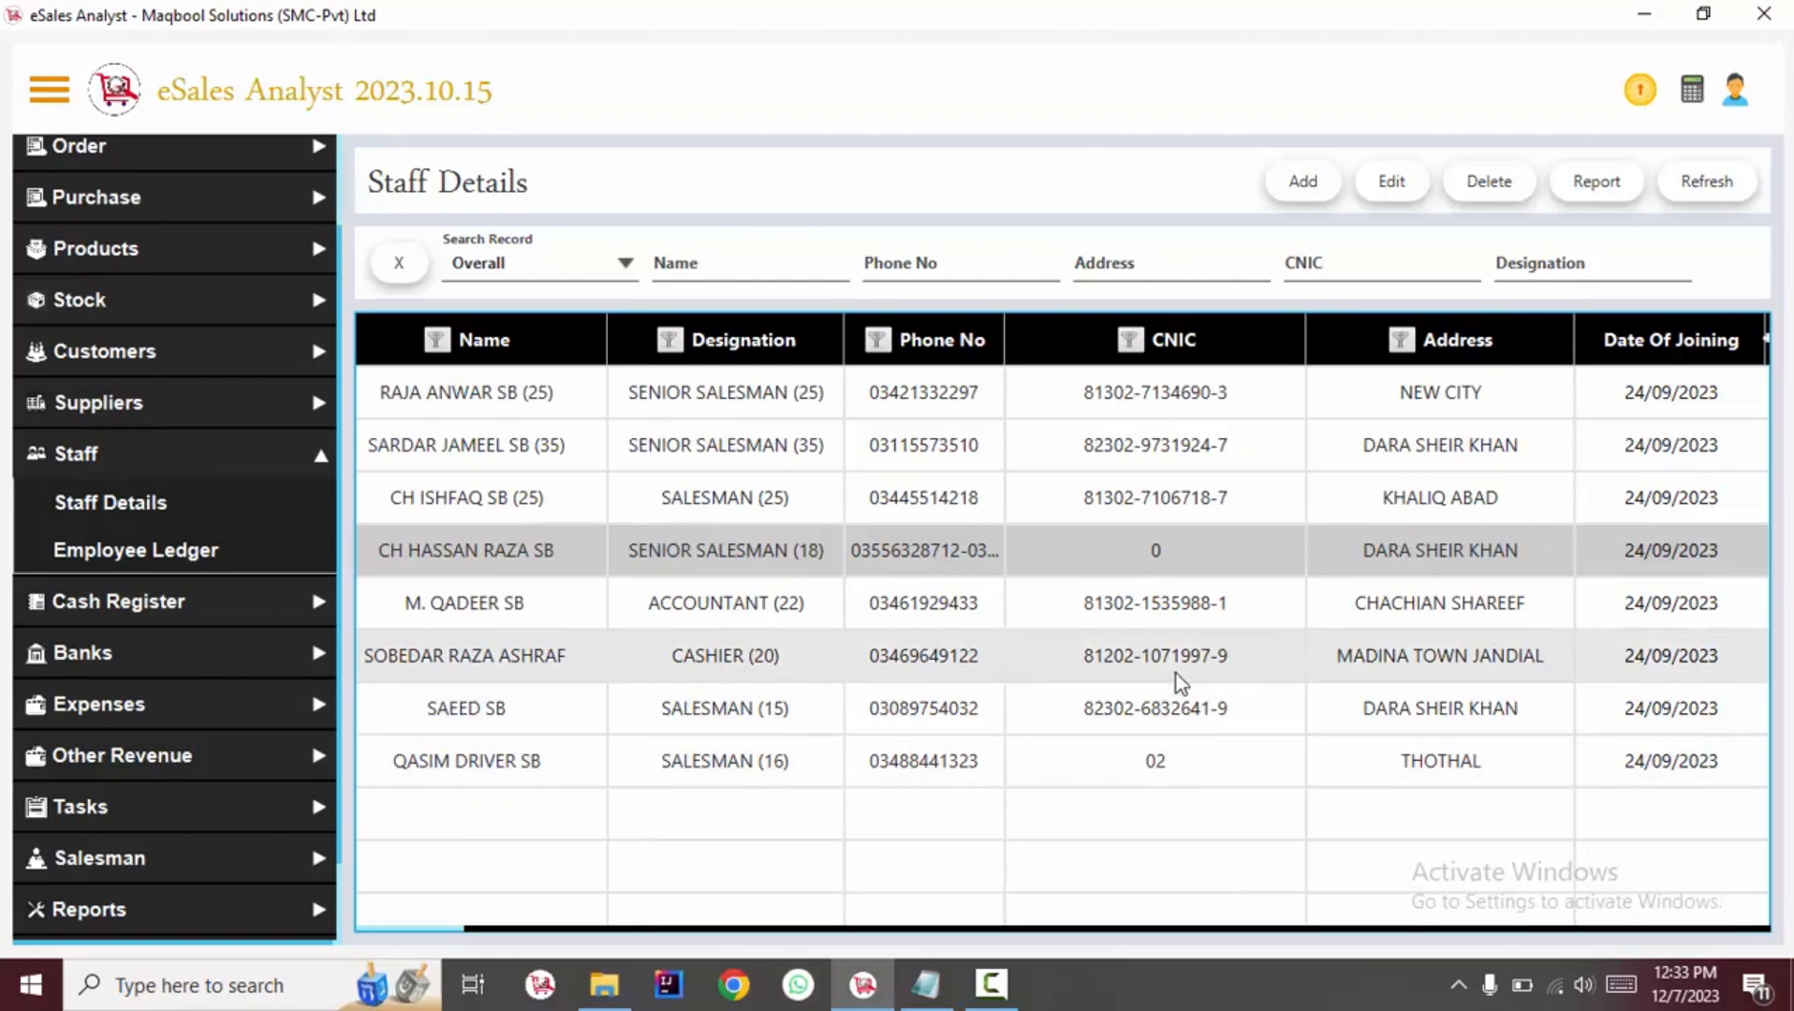
Open the fourth staff member's record for editing.
left_click(1077, 658)
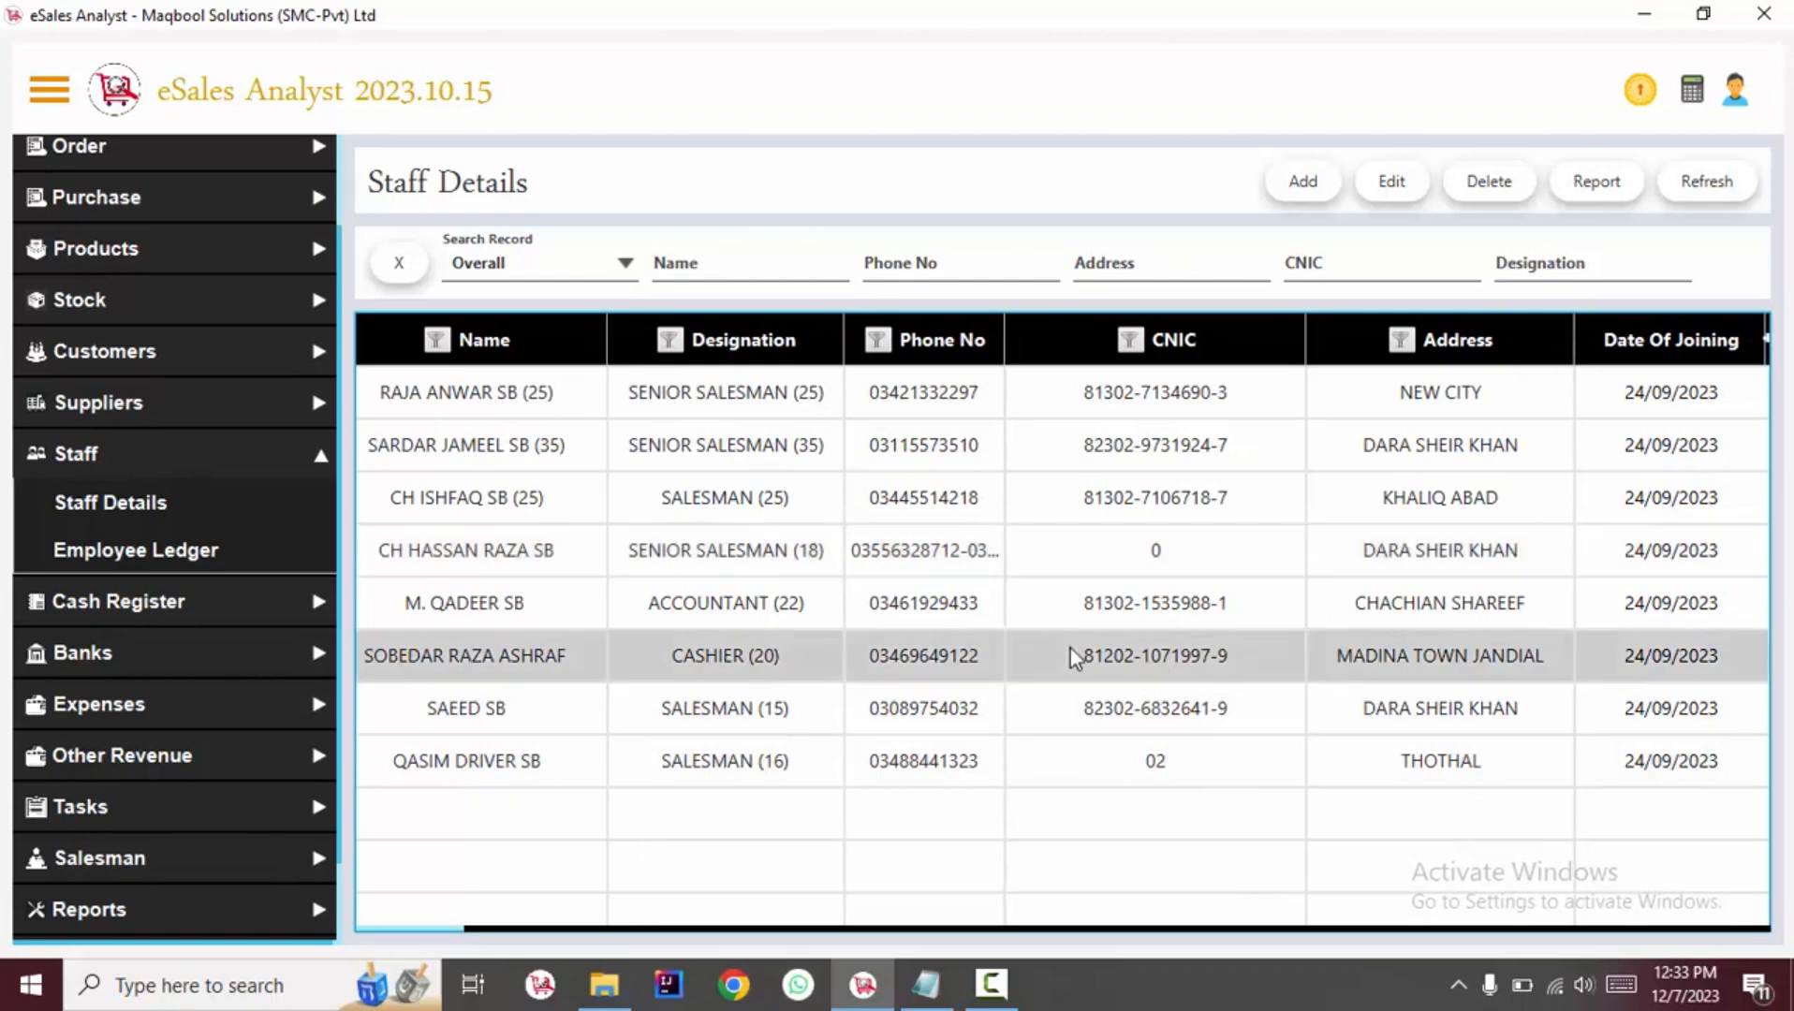
left_click(1030, 562)
left_click(1391, 180)
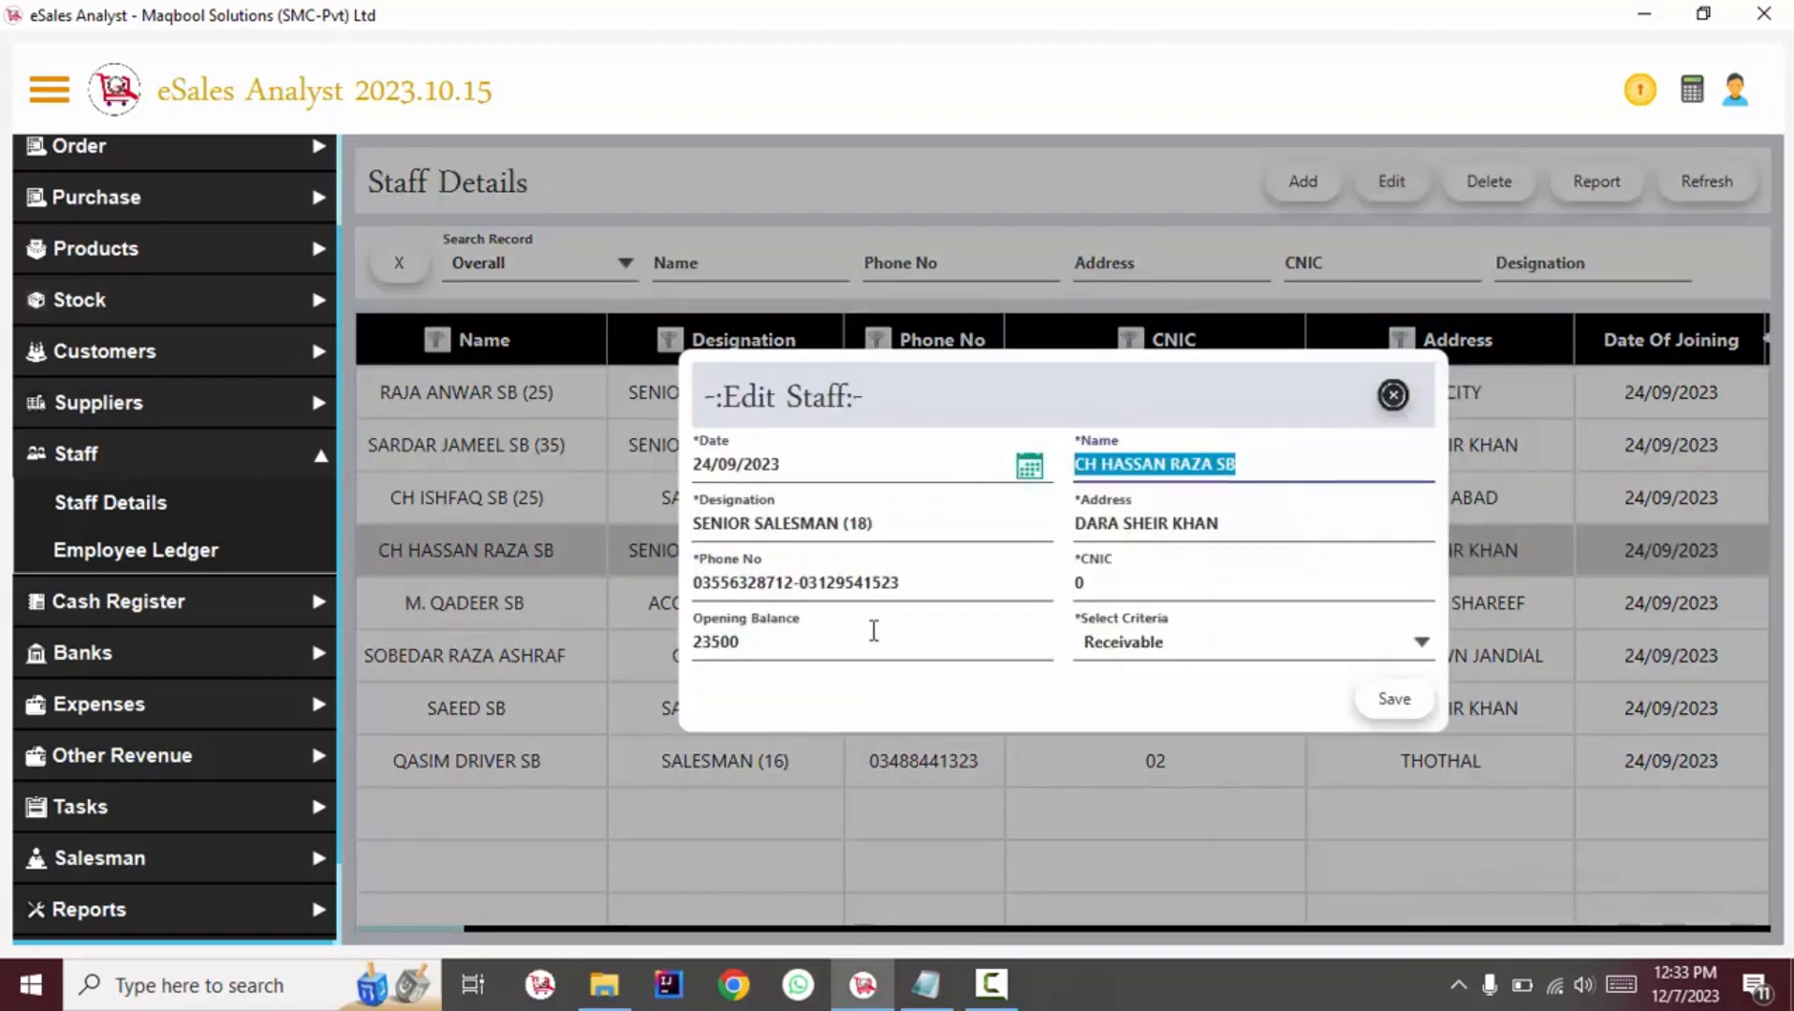
Set the staff member's opening balance criteria to Payable.
left_click(874, 632)
left_click_drag(865, 639, 610, 636)
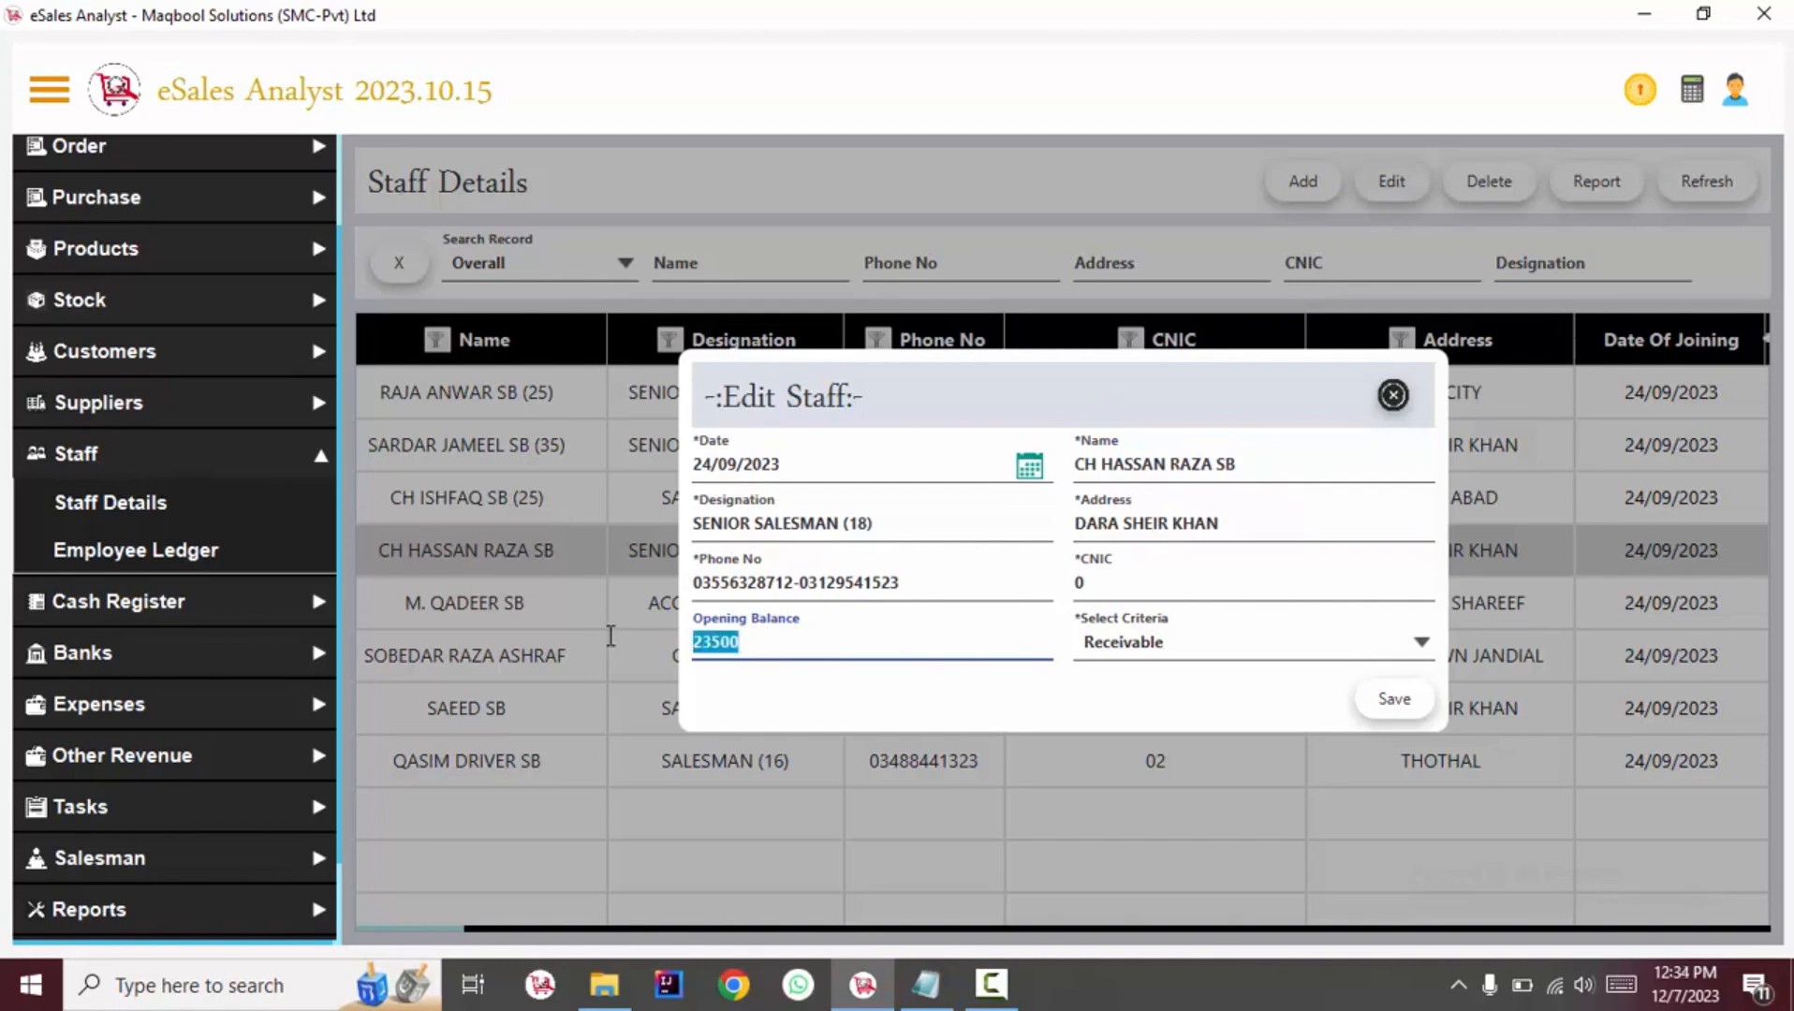
left_click(863, 641)
left_click_drag(670, 617, 641, 611)
left_click(1156, 648)
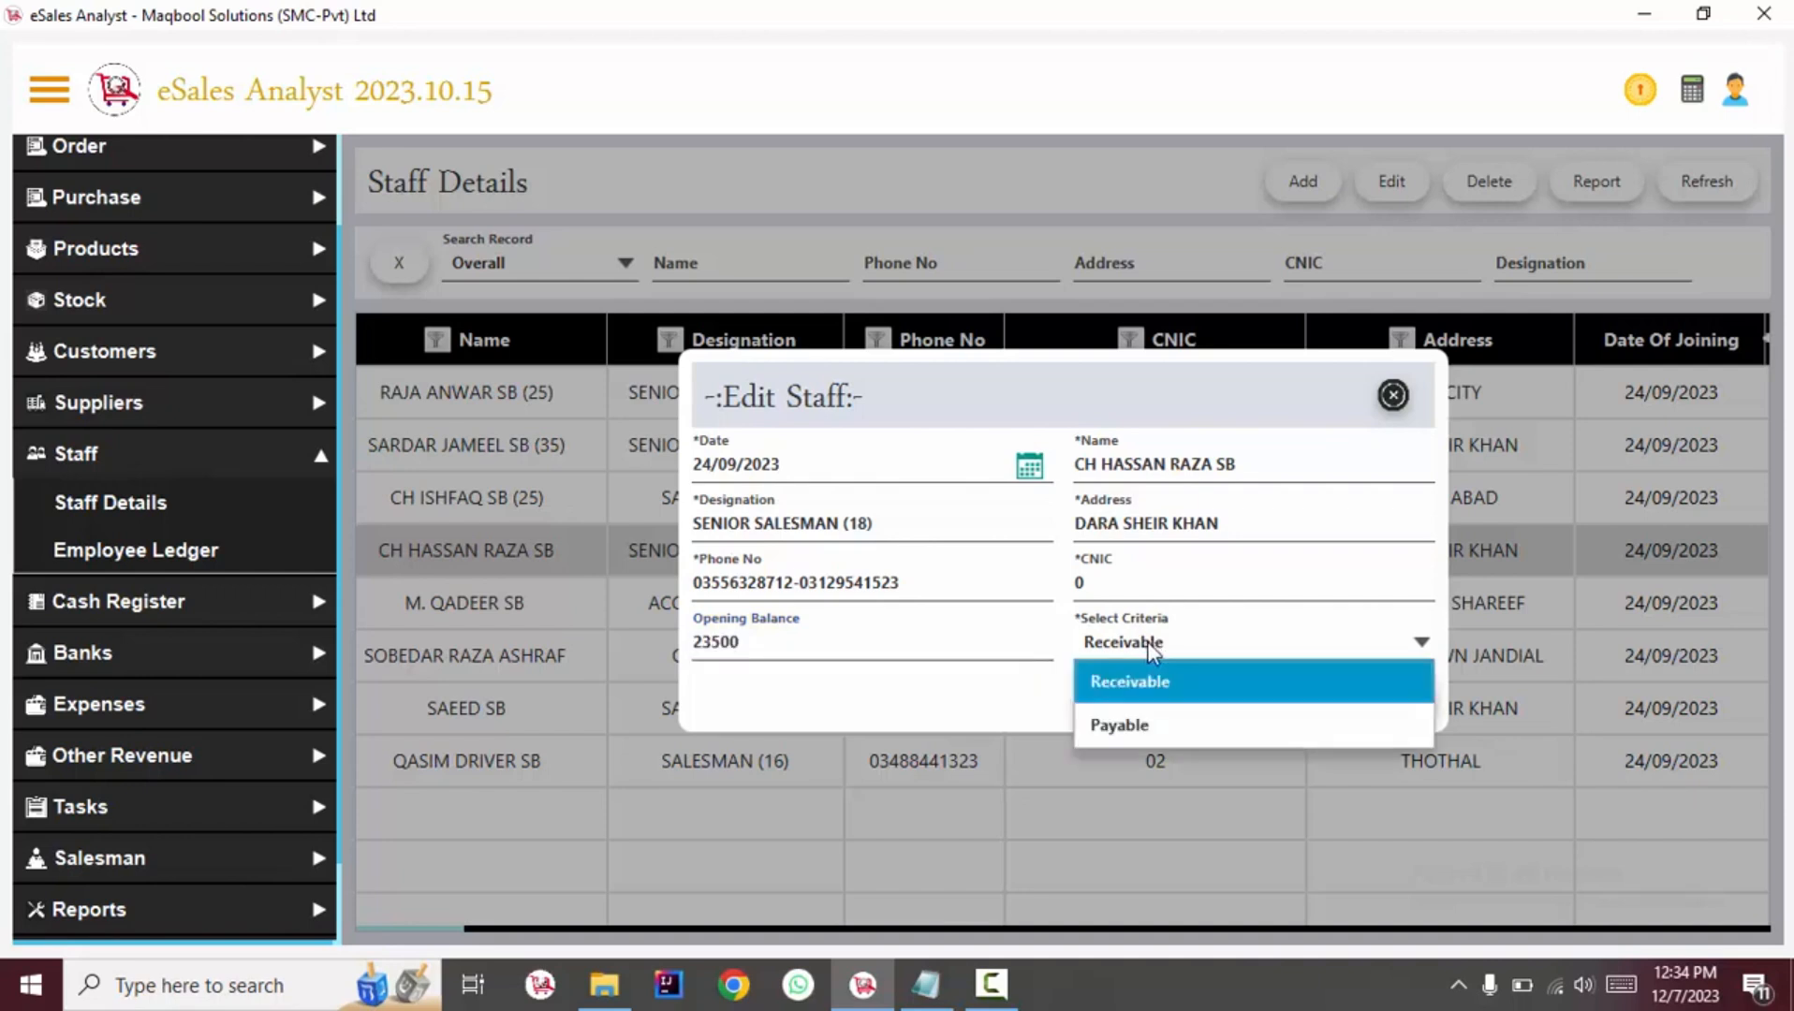
left_click(849, 745)
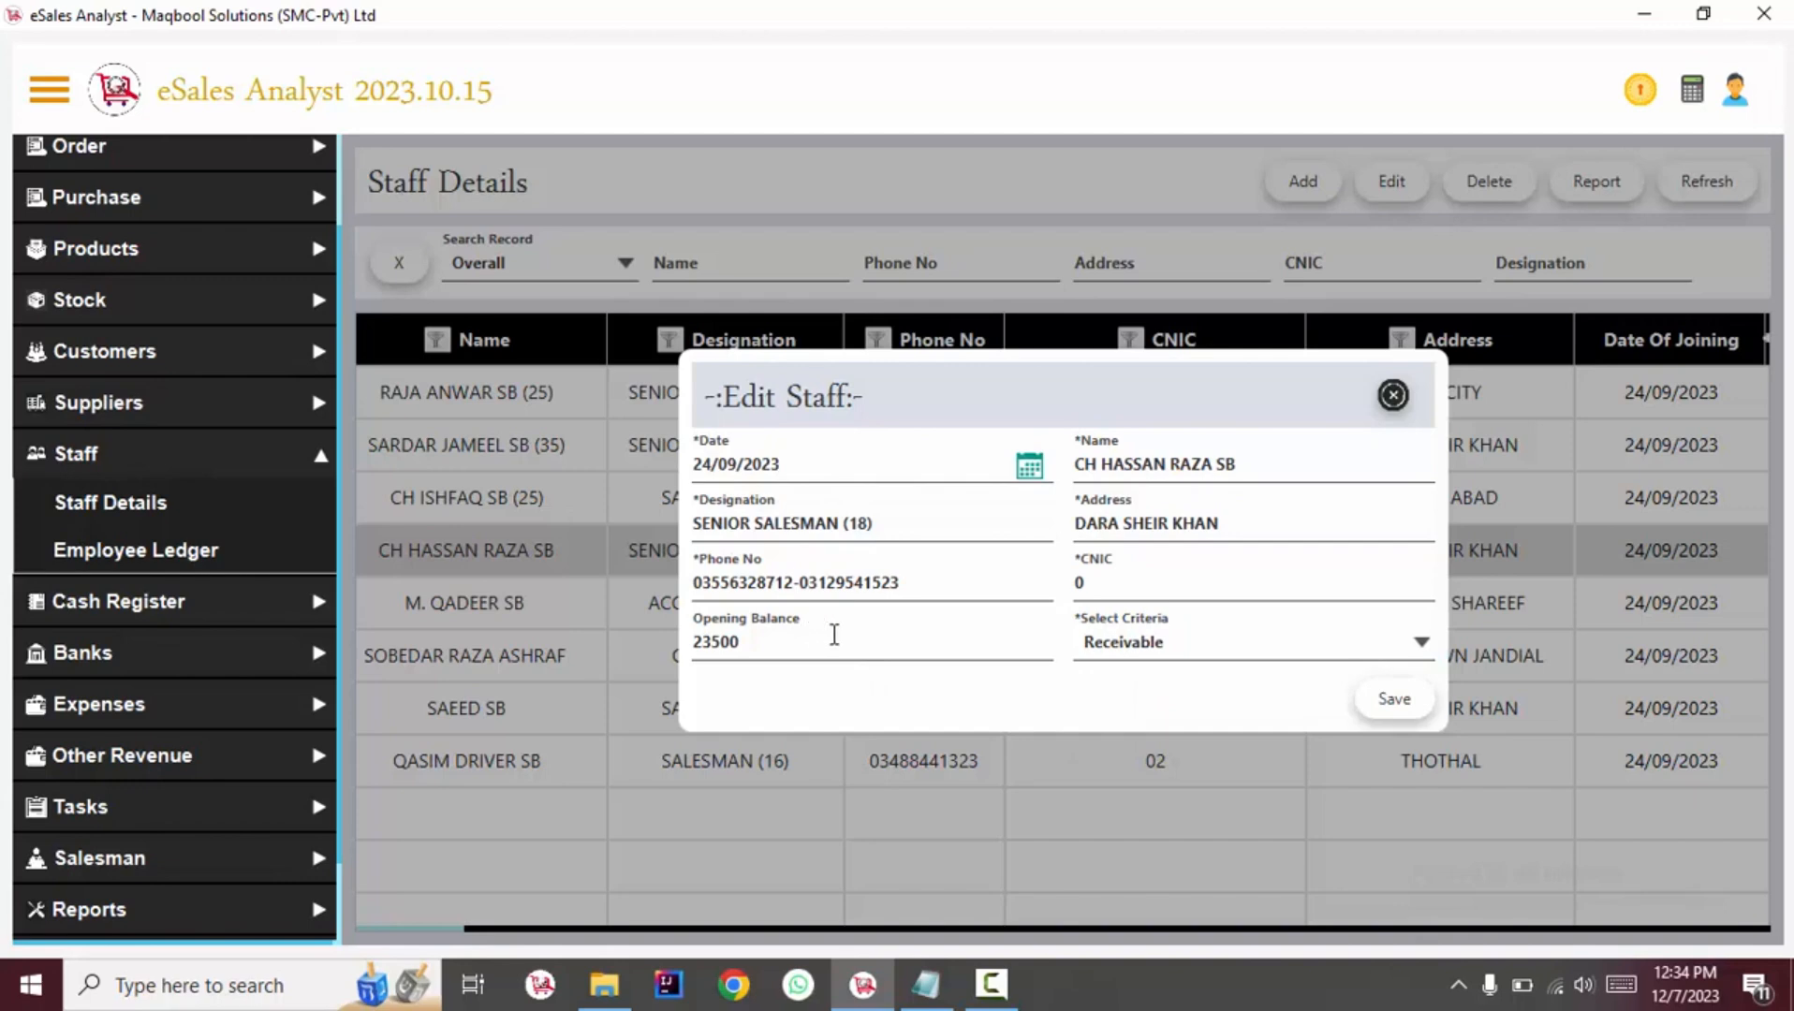
left_click_drag(881, 640, 677, 623)
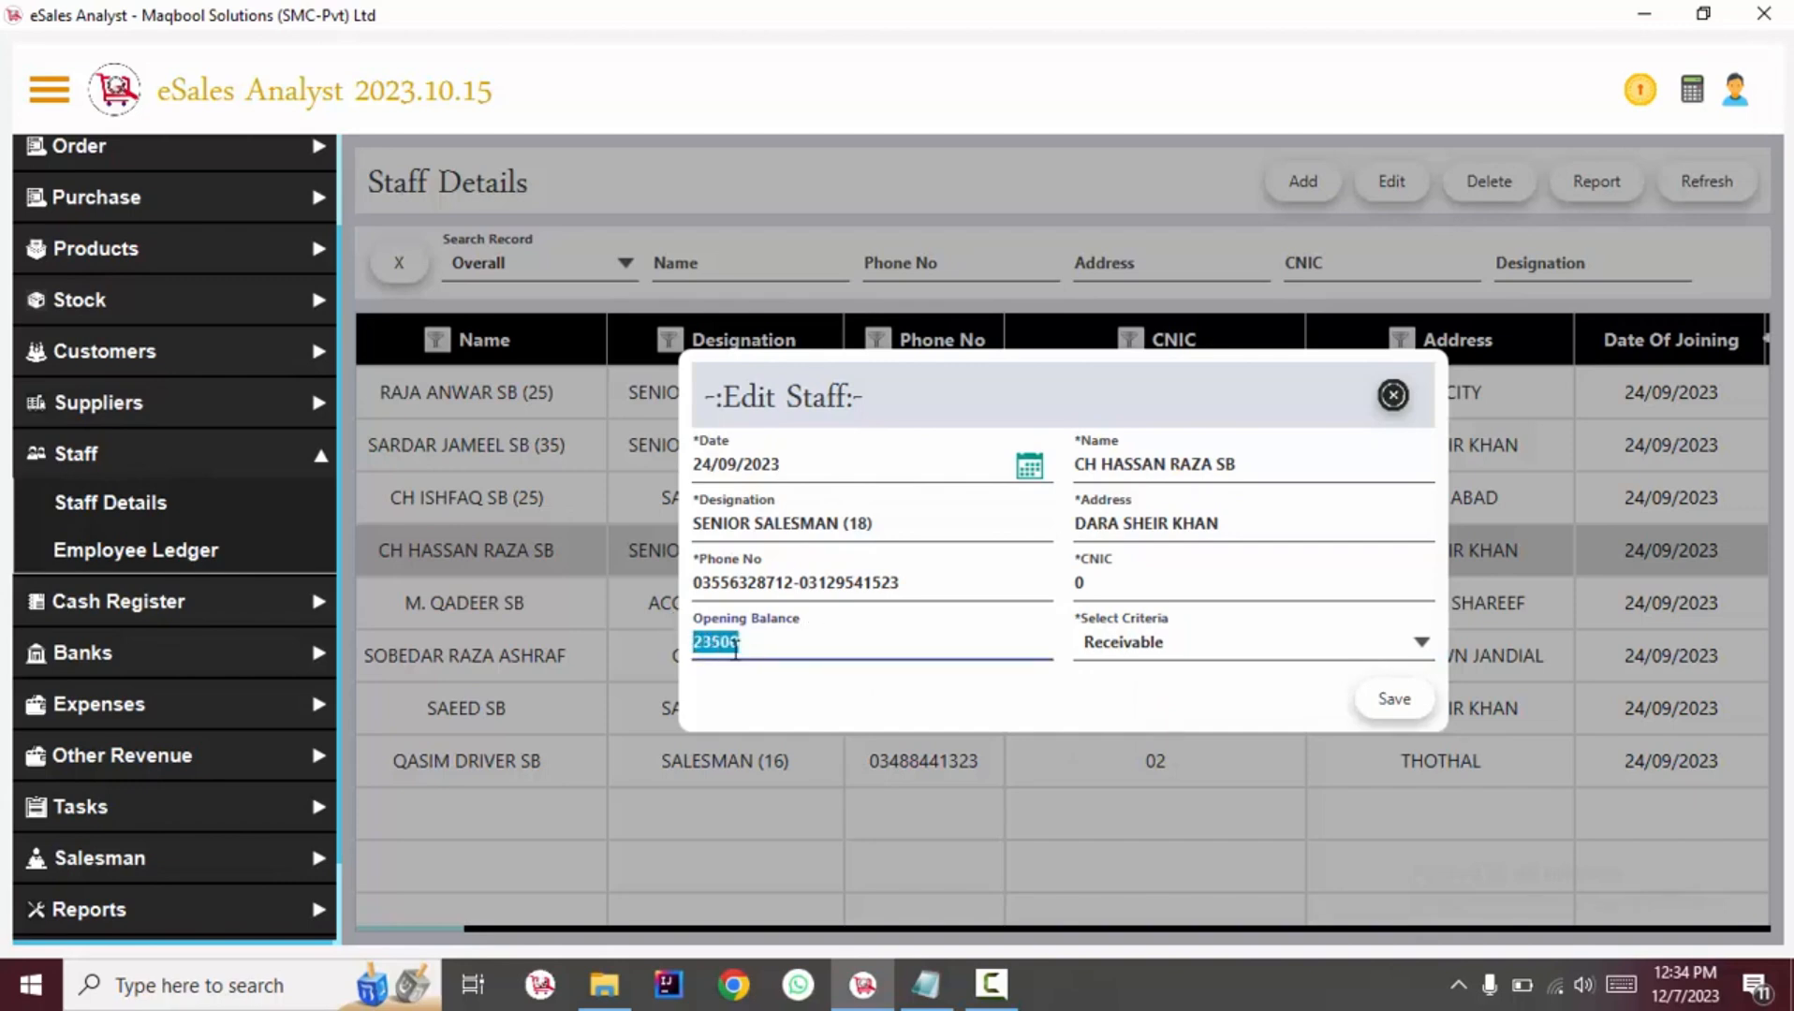
left_click(746, 648)
left_click(1123, 644)
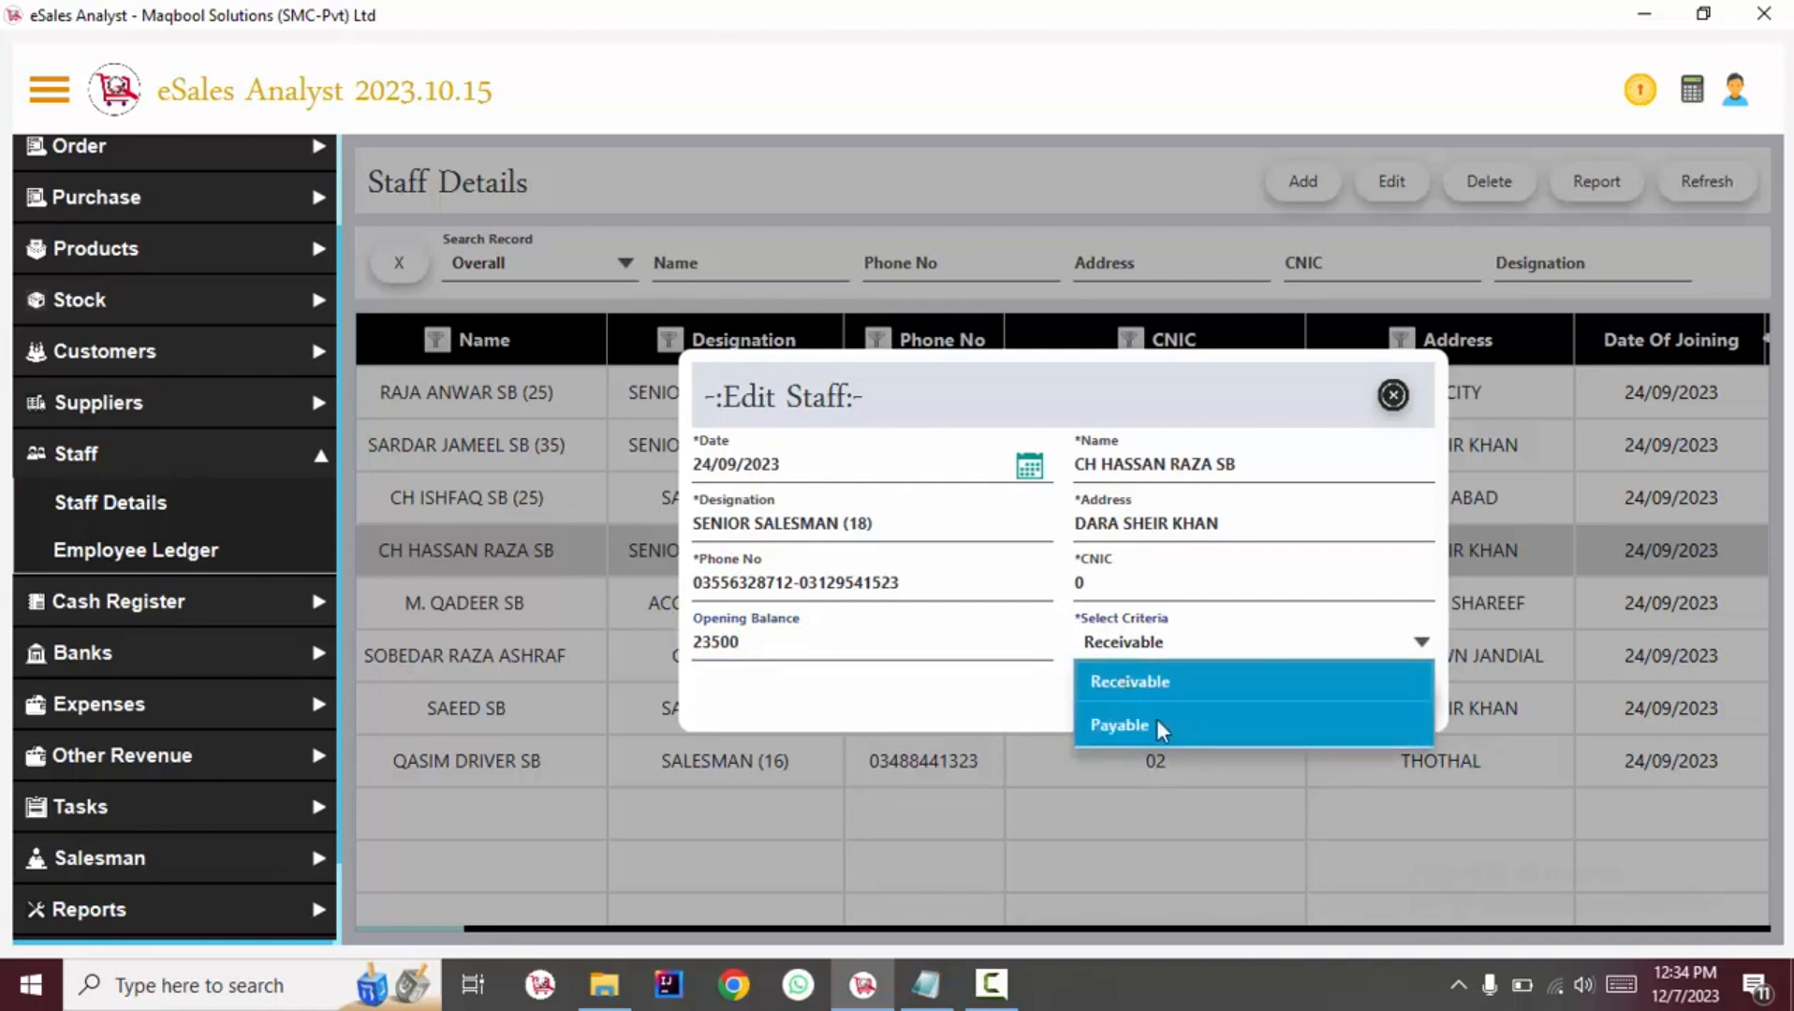
left_click(1161, 729)
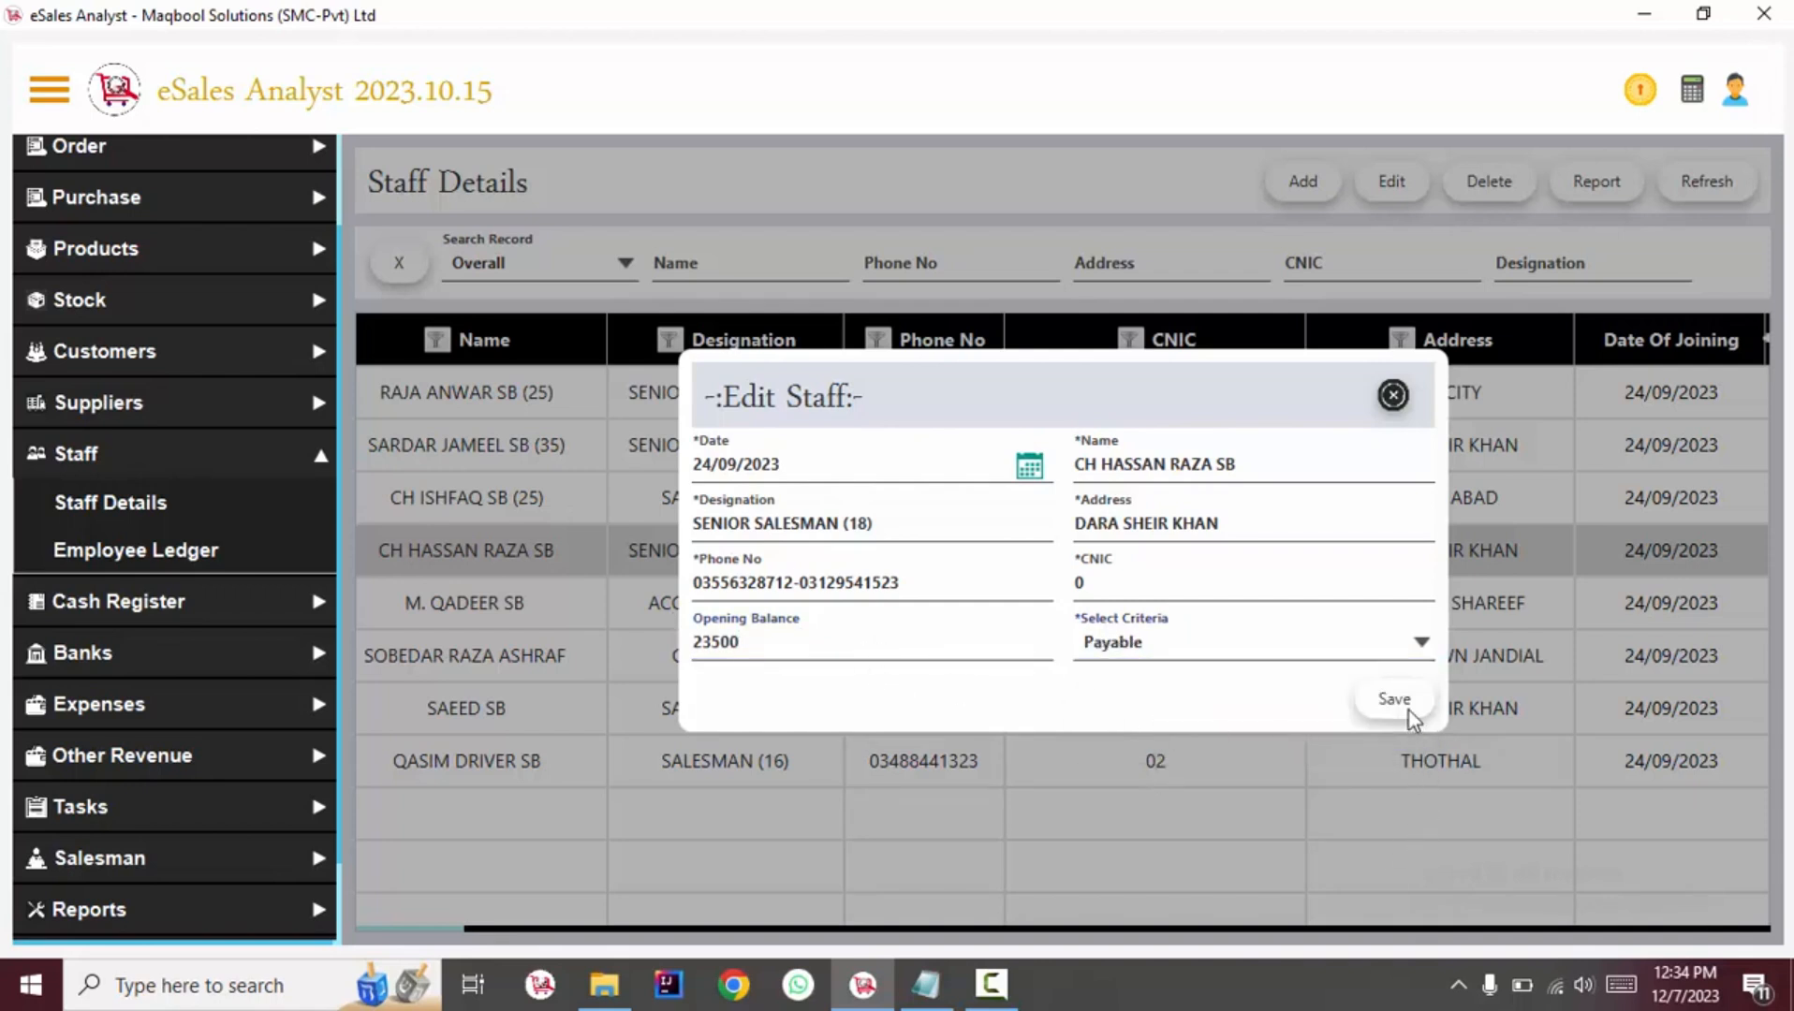
Save the edited staff record.
left_click_drag(776, 639, 540, 592)
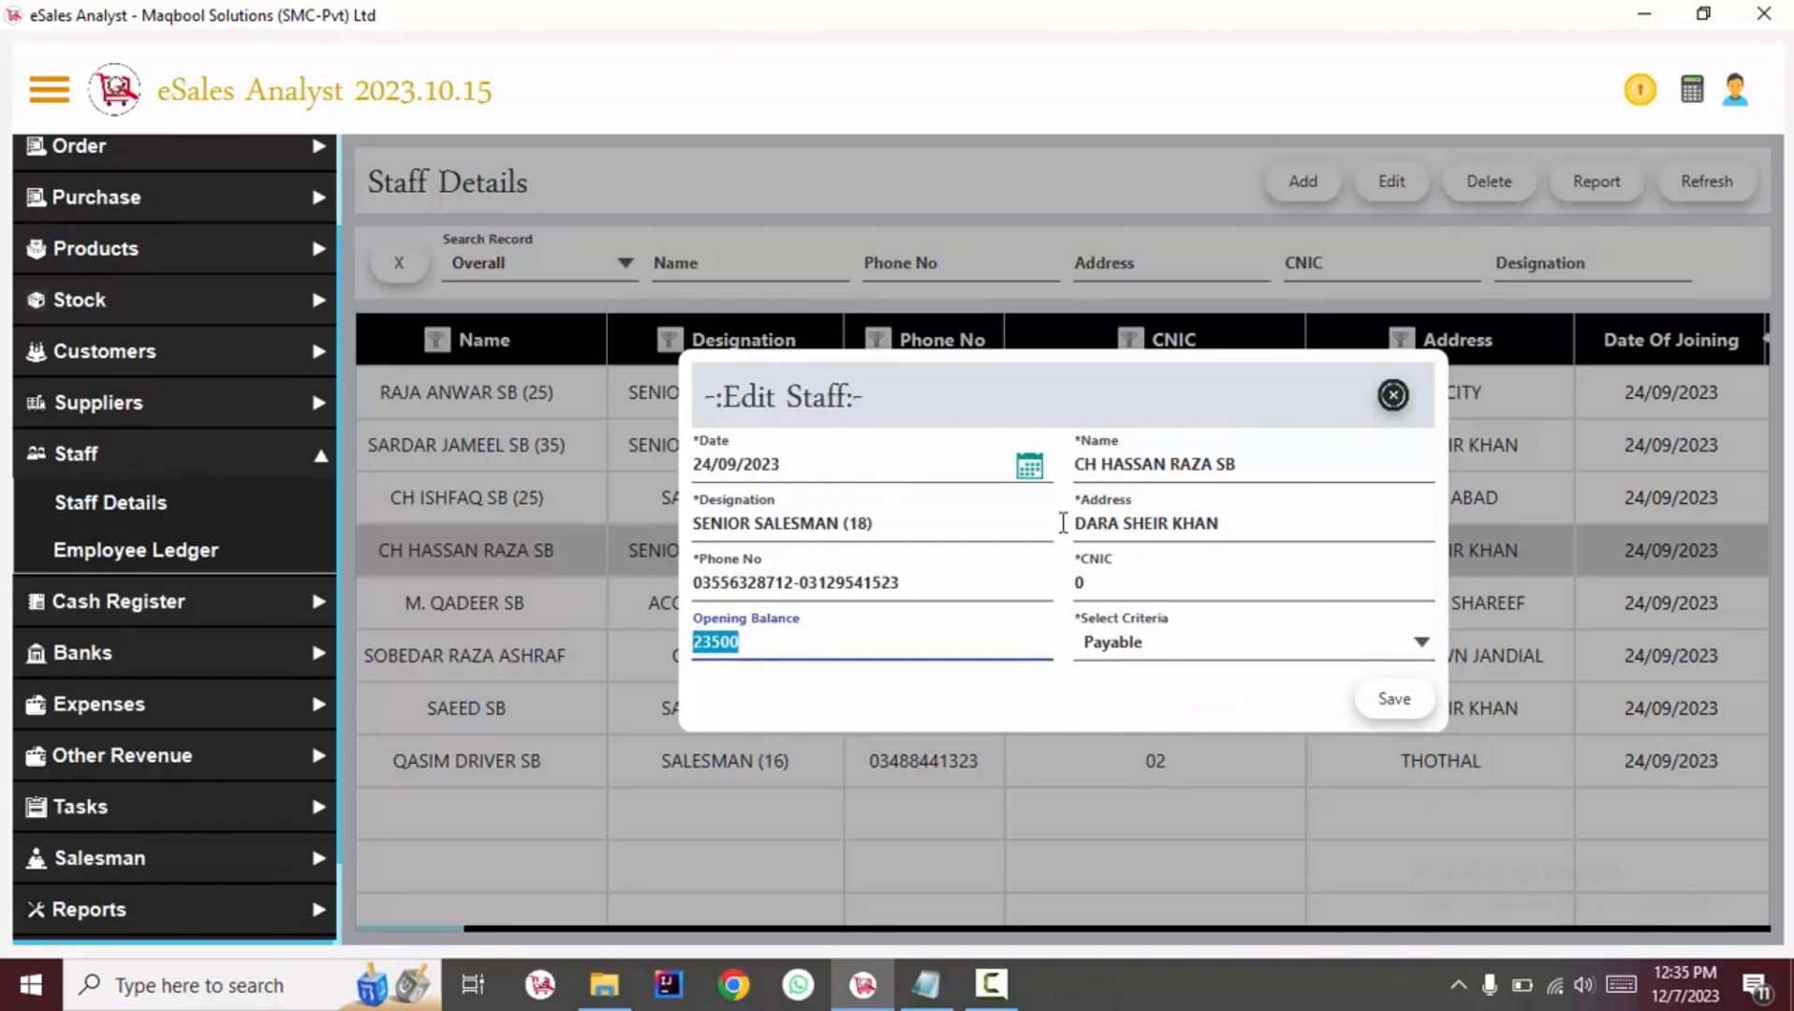
left_click(1392, 703)
key("Return")
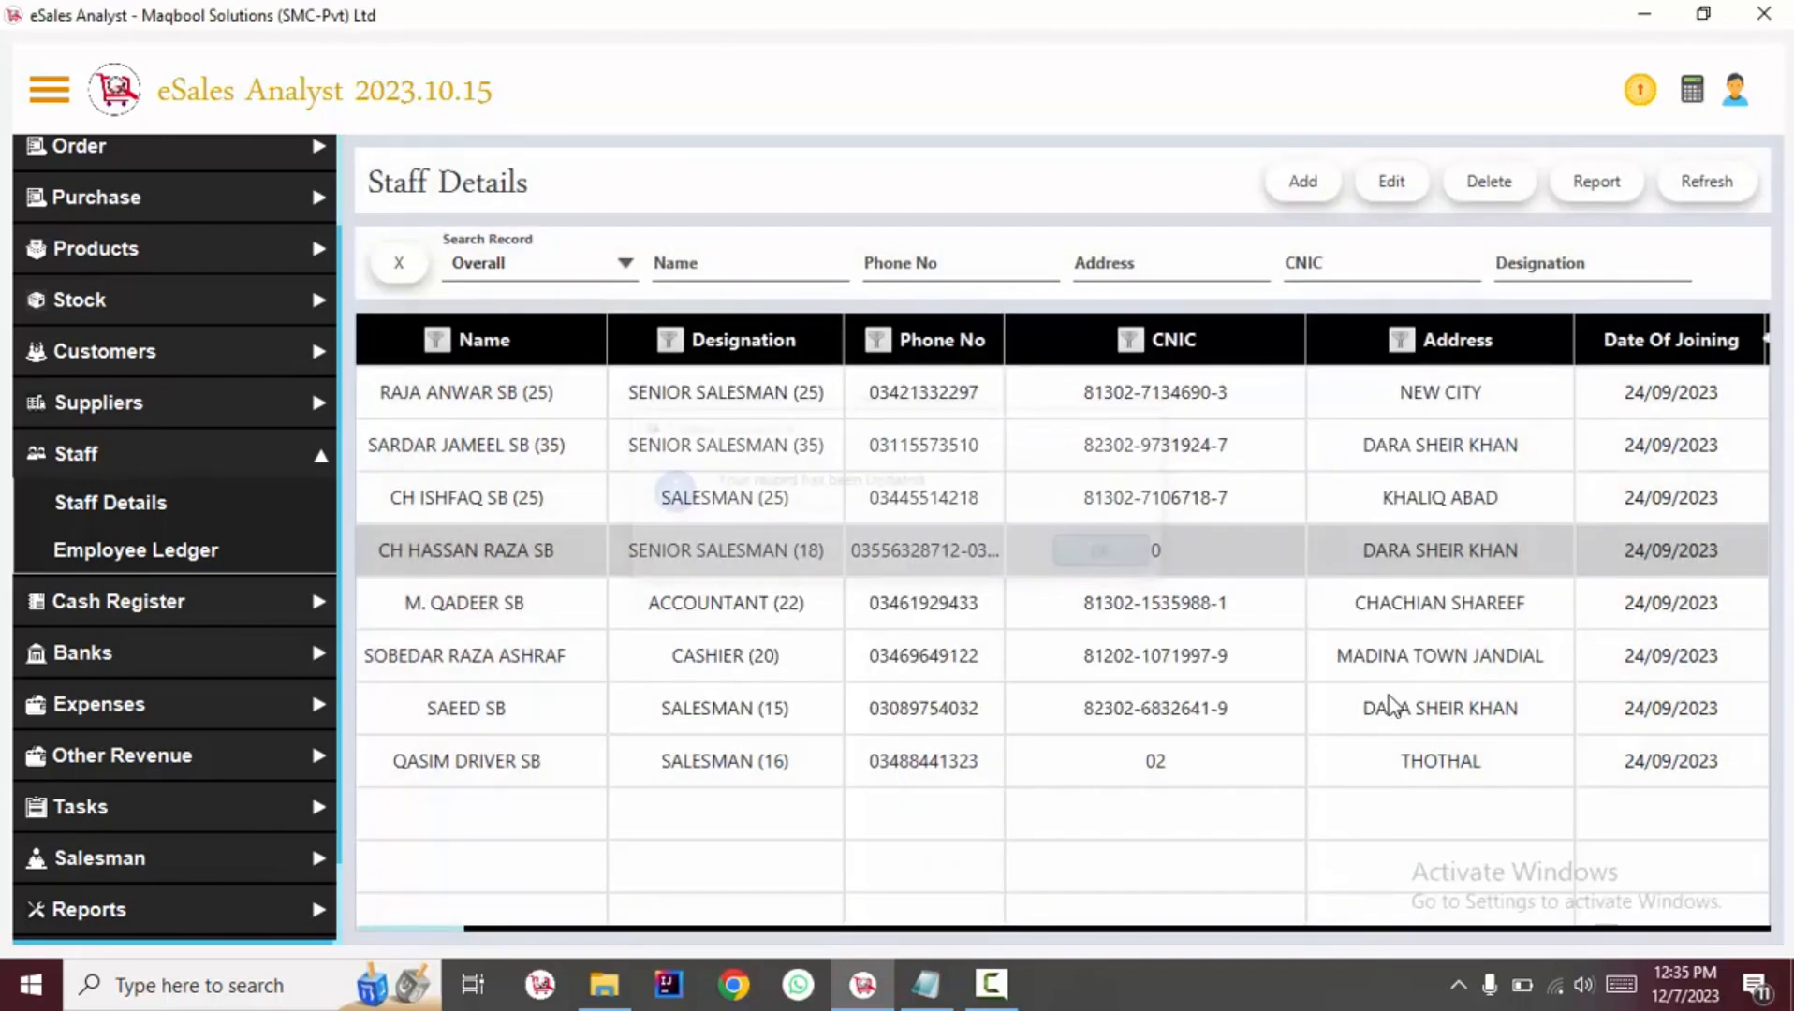
Open a new salary entry from the expenses' salary details.
left_click(155, 464)
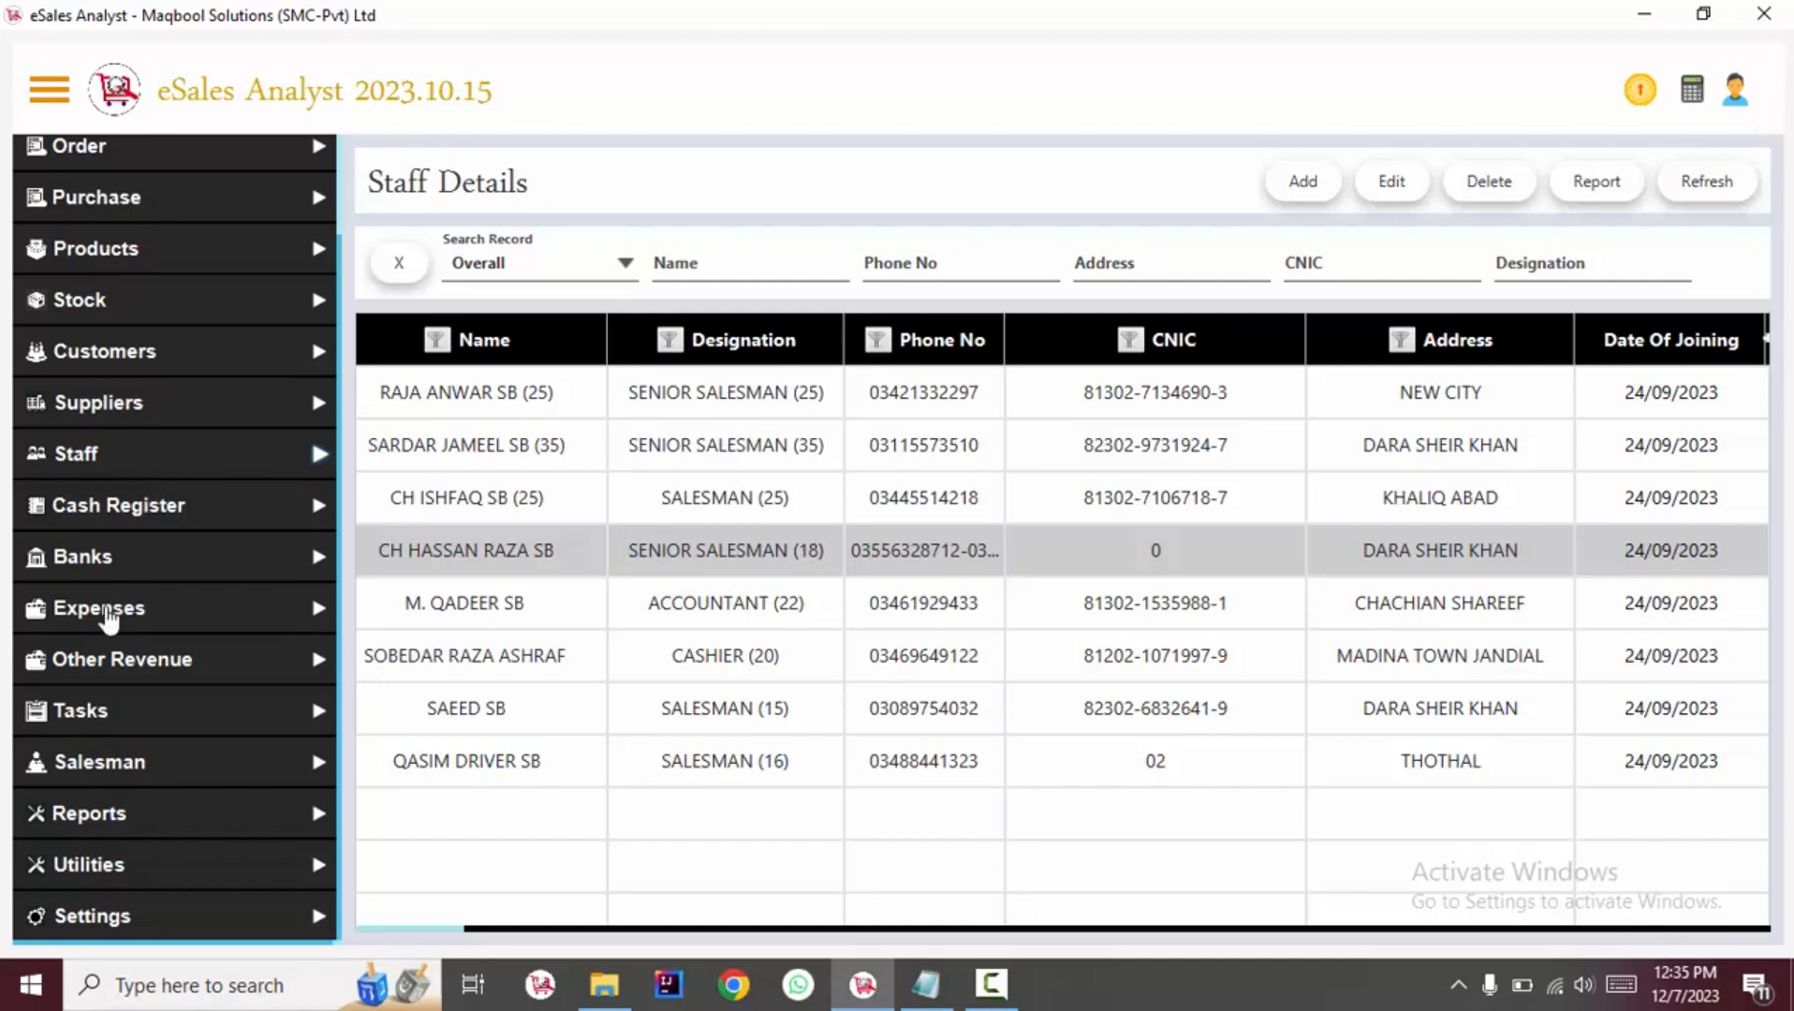
left_click(110, 613)
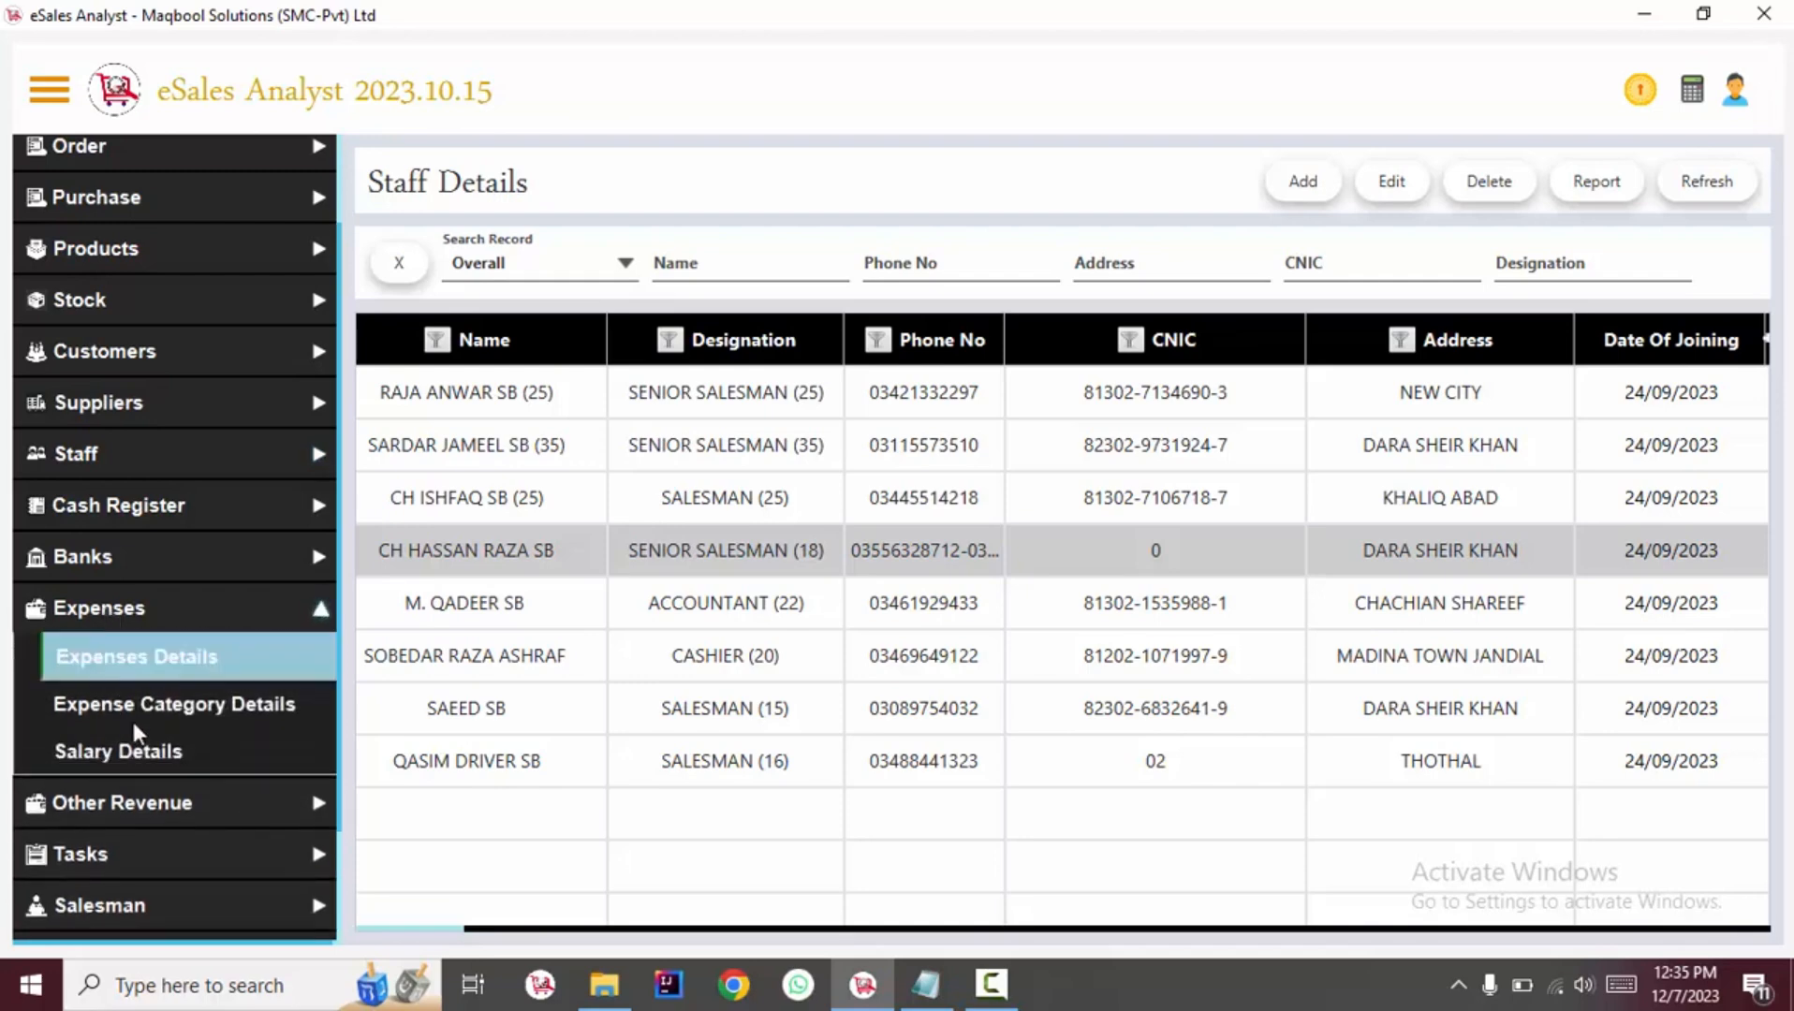
left_click(167, 761)
left_click(1424, 190)
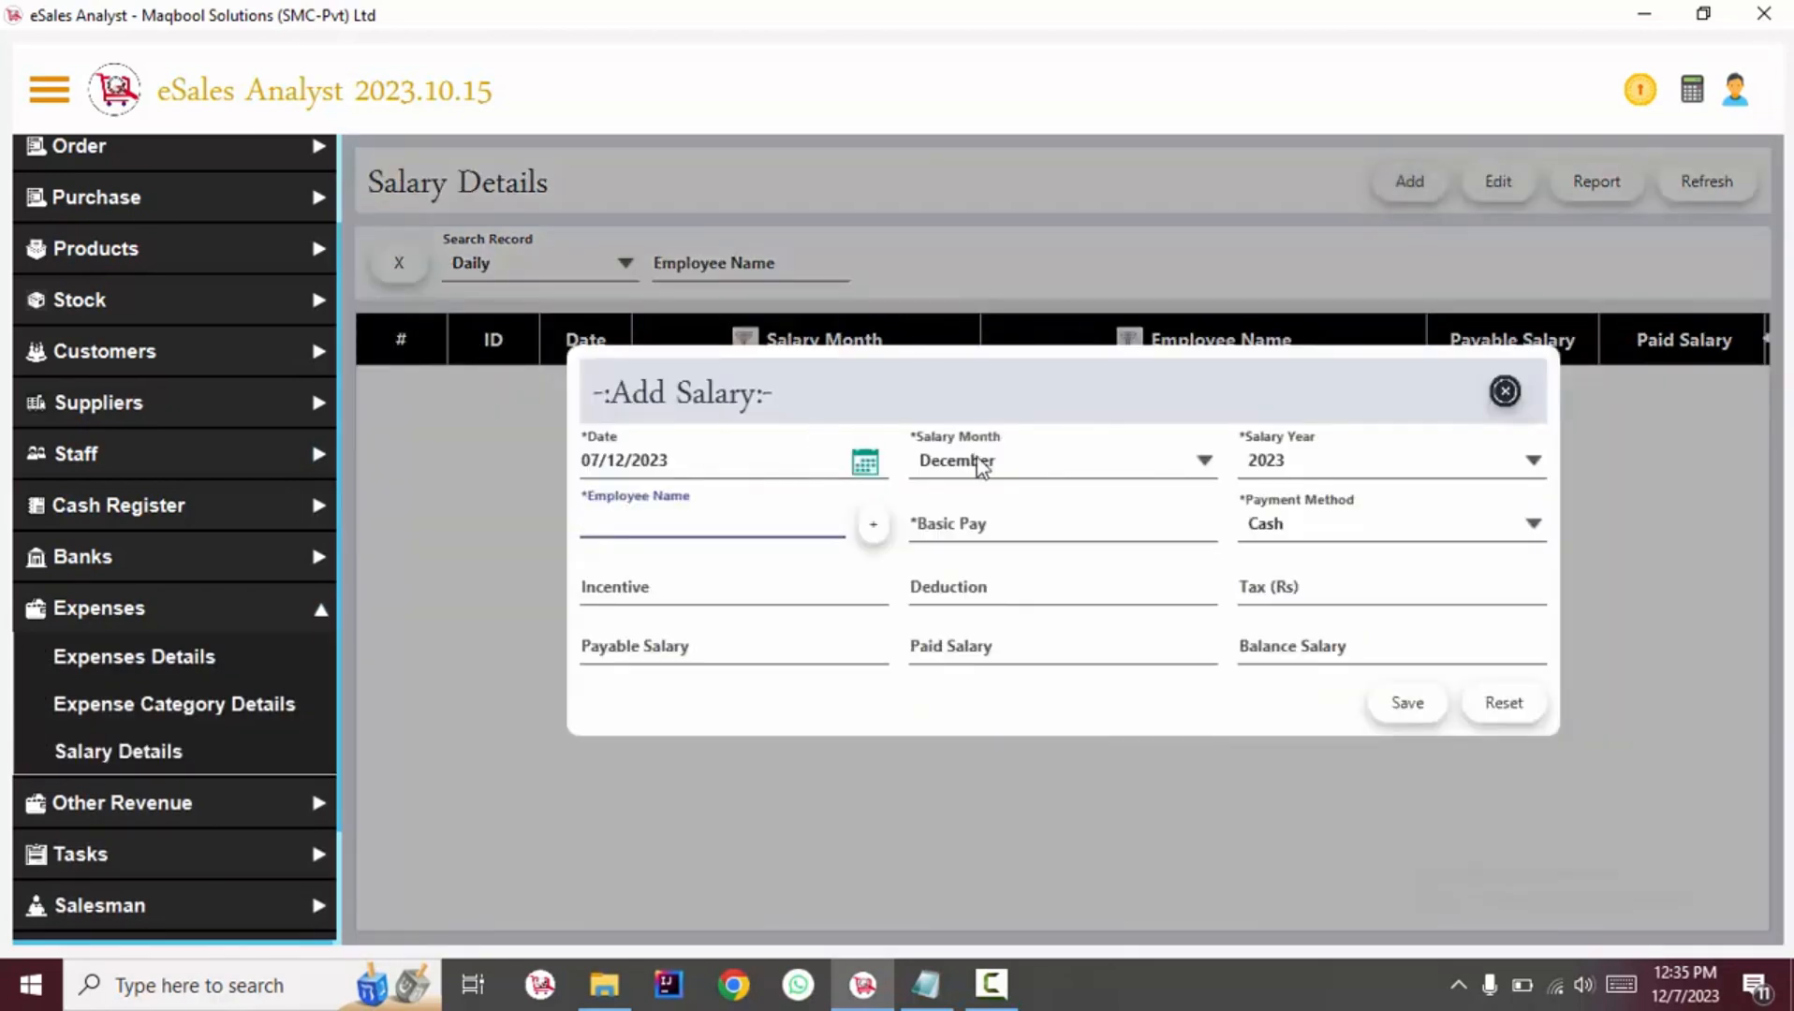
Set the salary month to July and pick the fourth staff member as the employee.
left_click(981, 466)
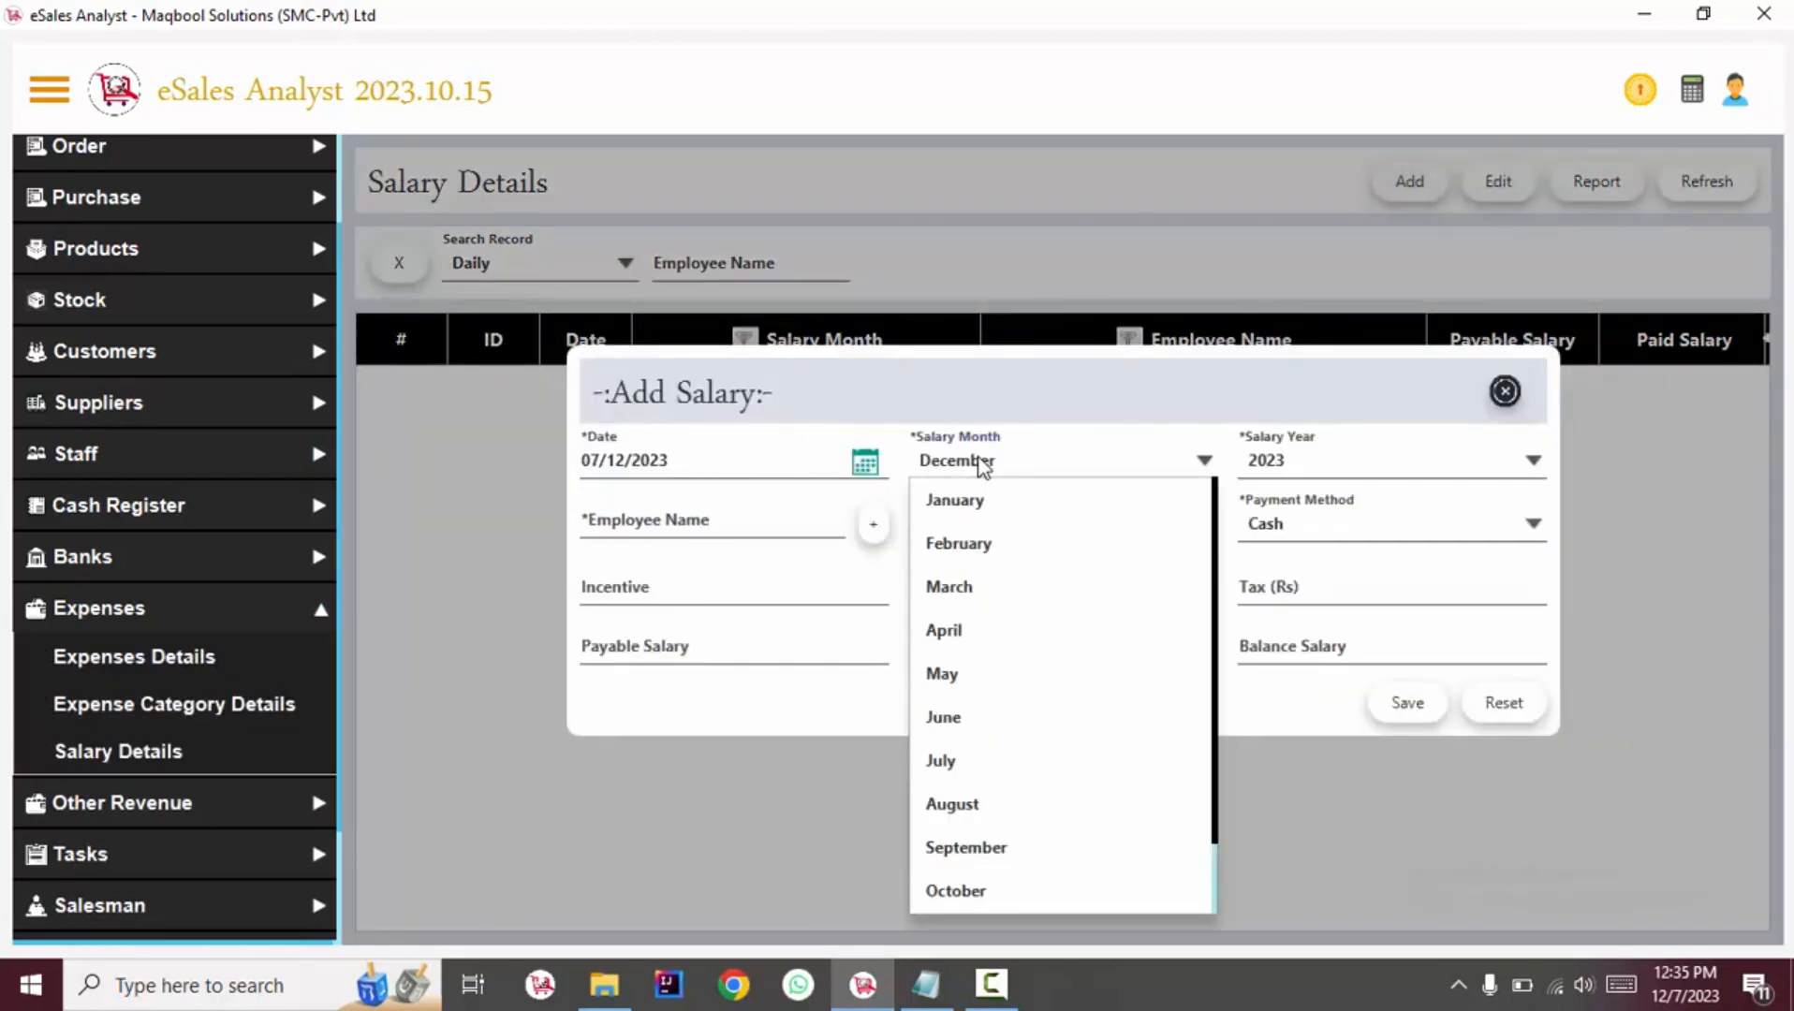
left_click(946, 719)
left_click(697, 523)
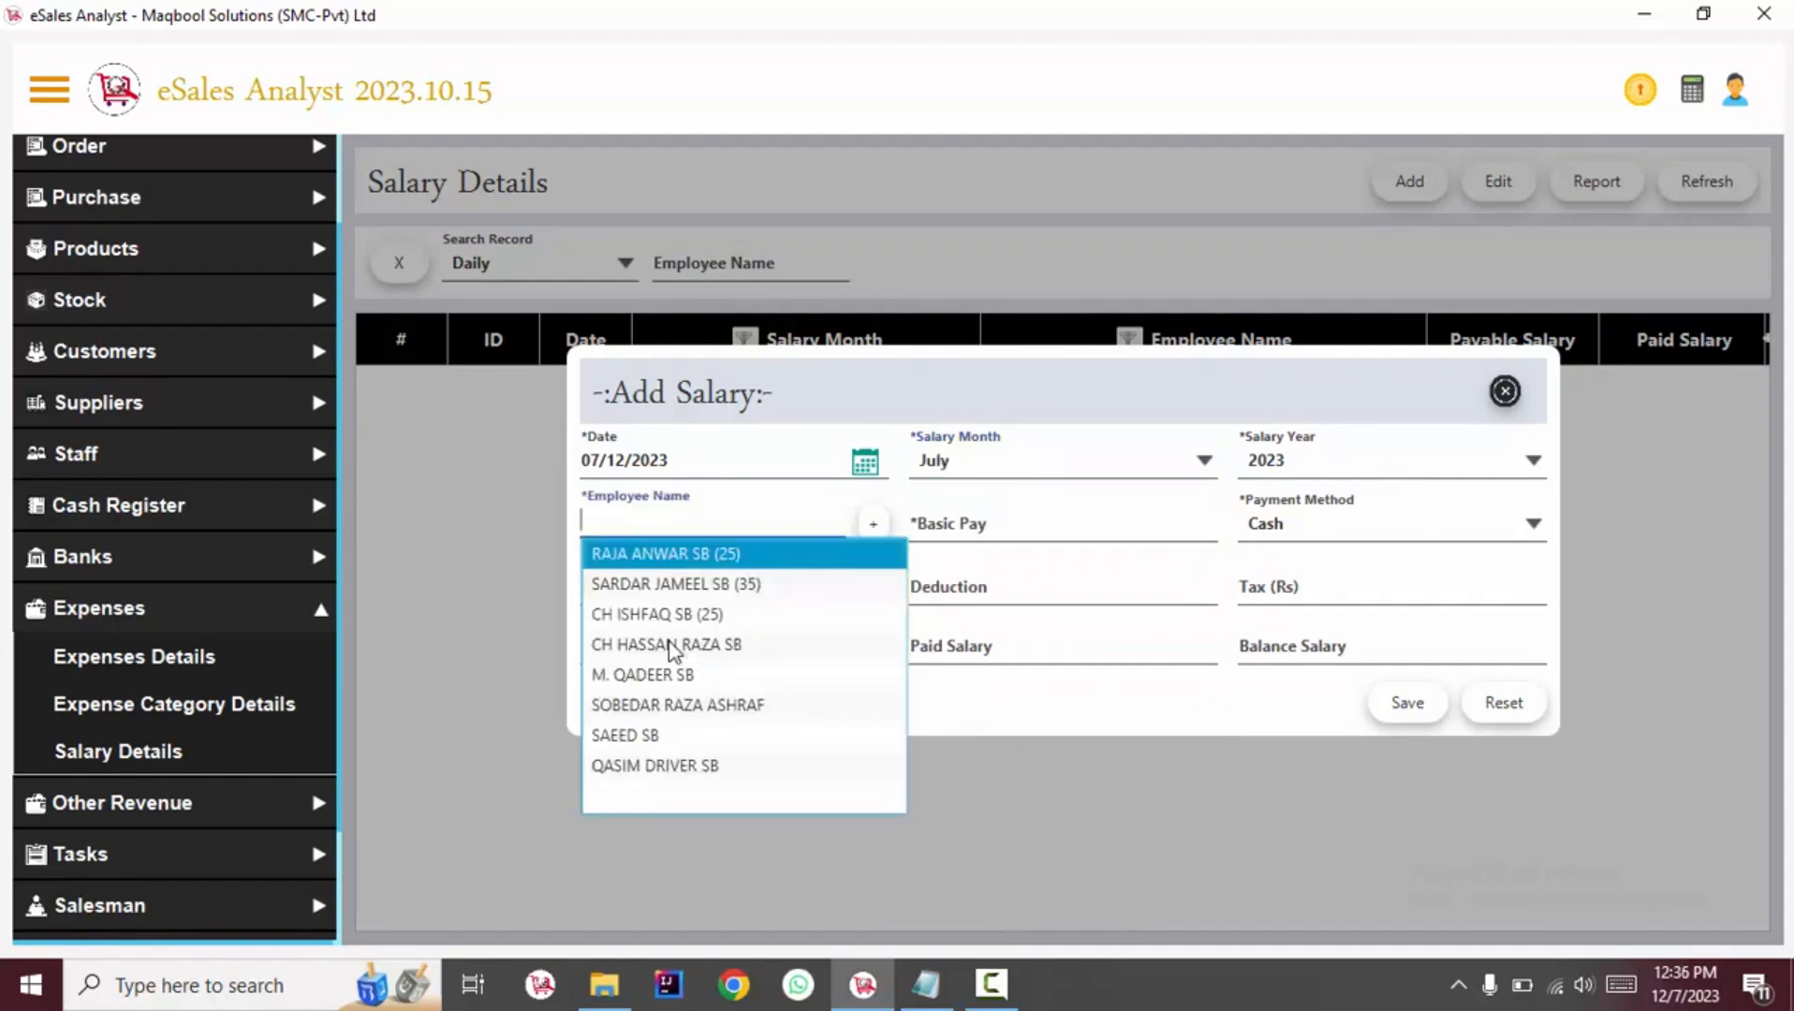
left_click(672, 645)
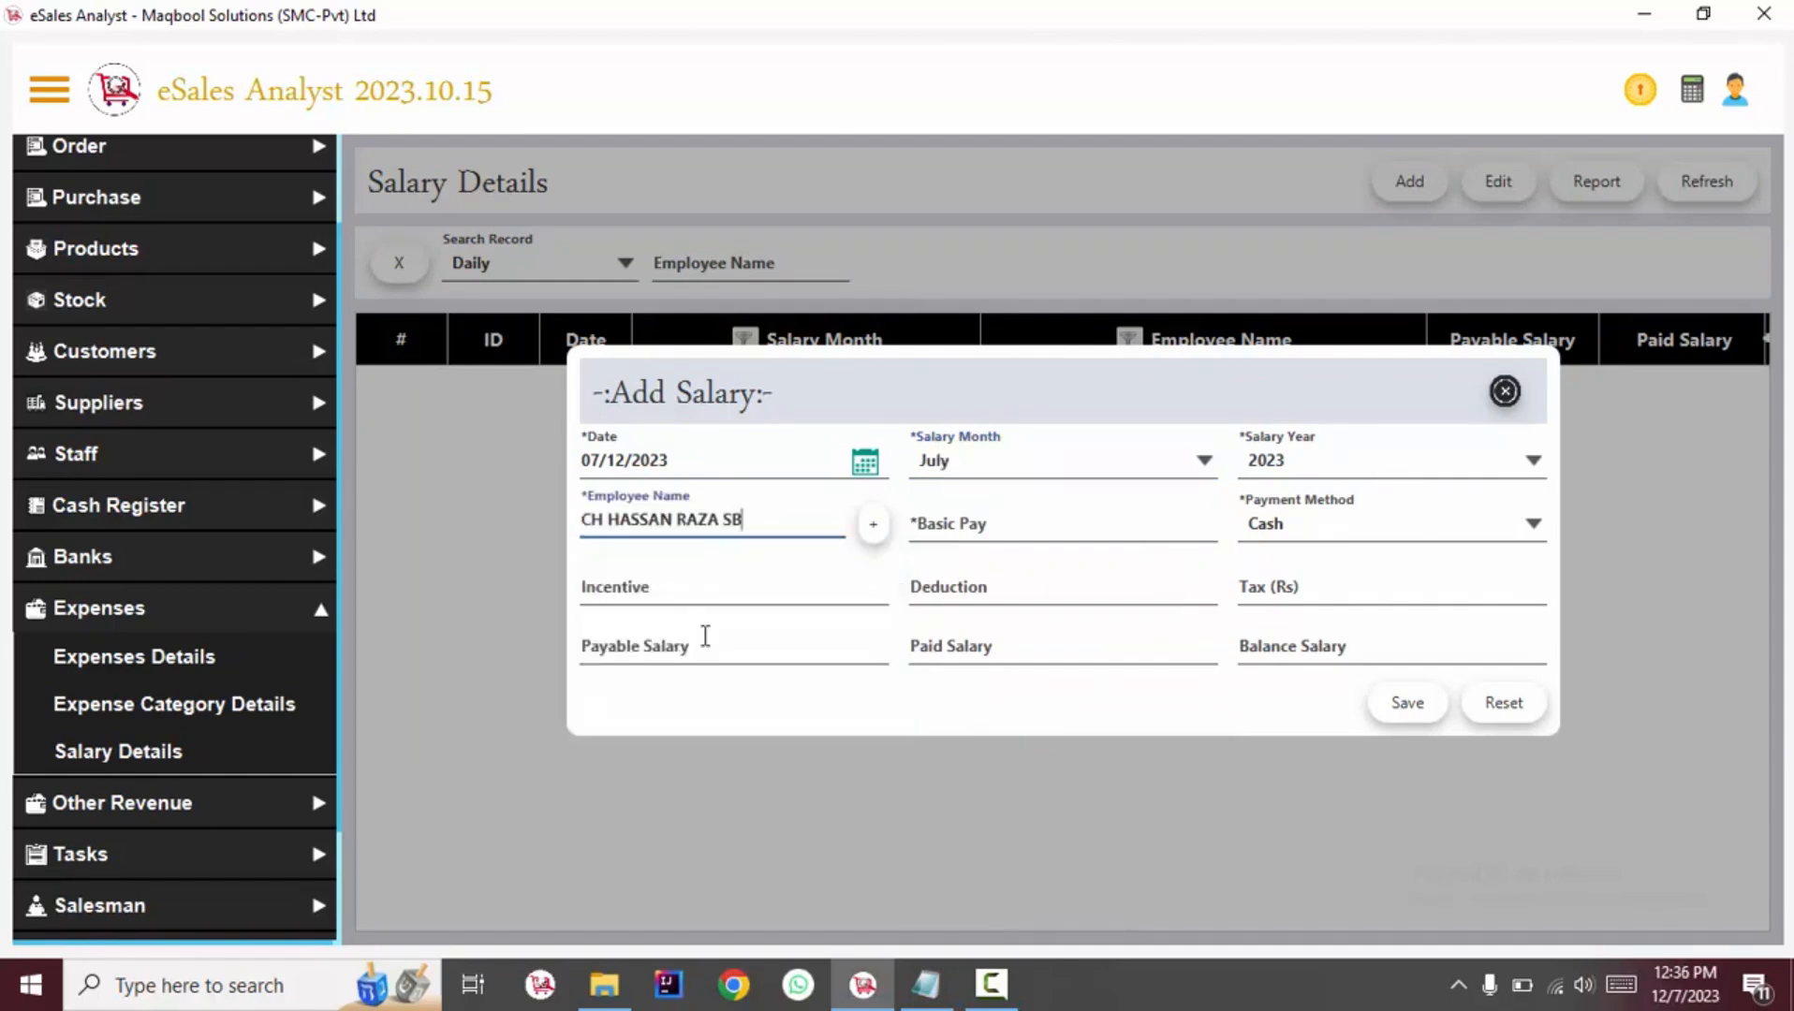
Enter a basic pay of 25000 and choose Bank as the payment method.
left_click(1081, 531)
type("25000")
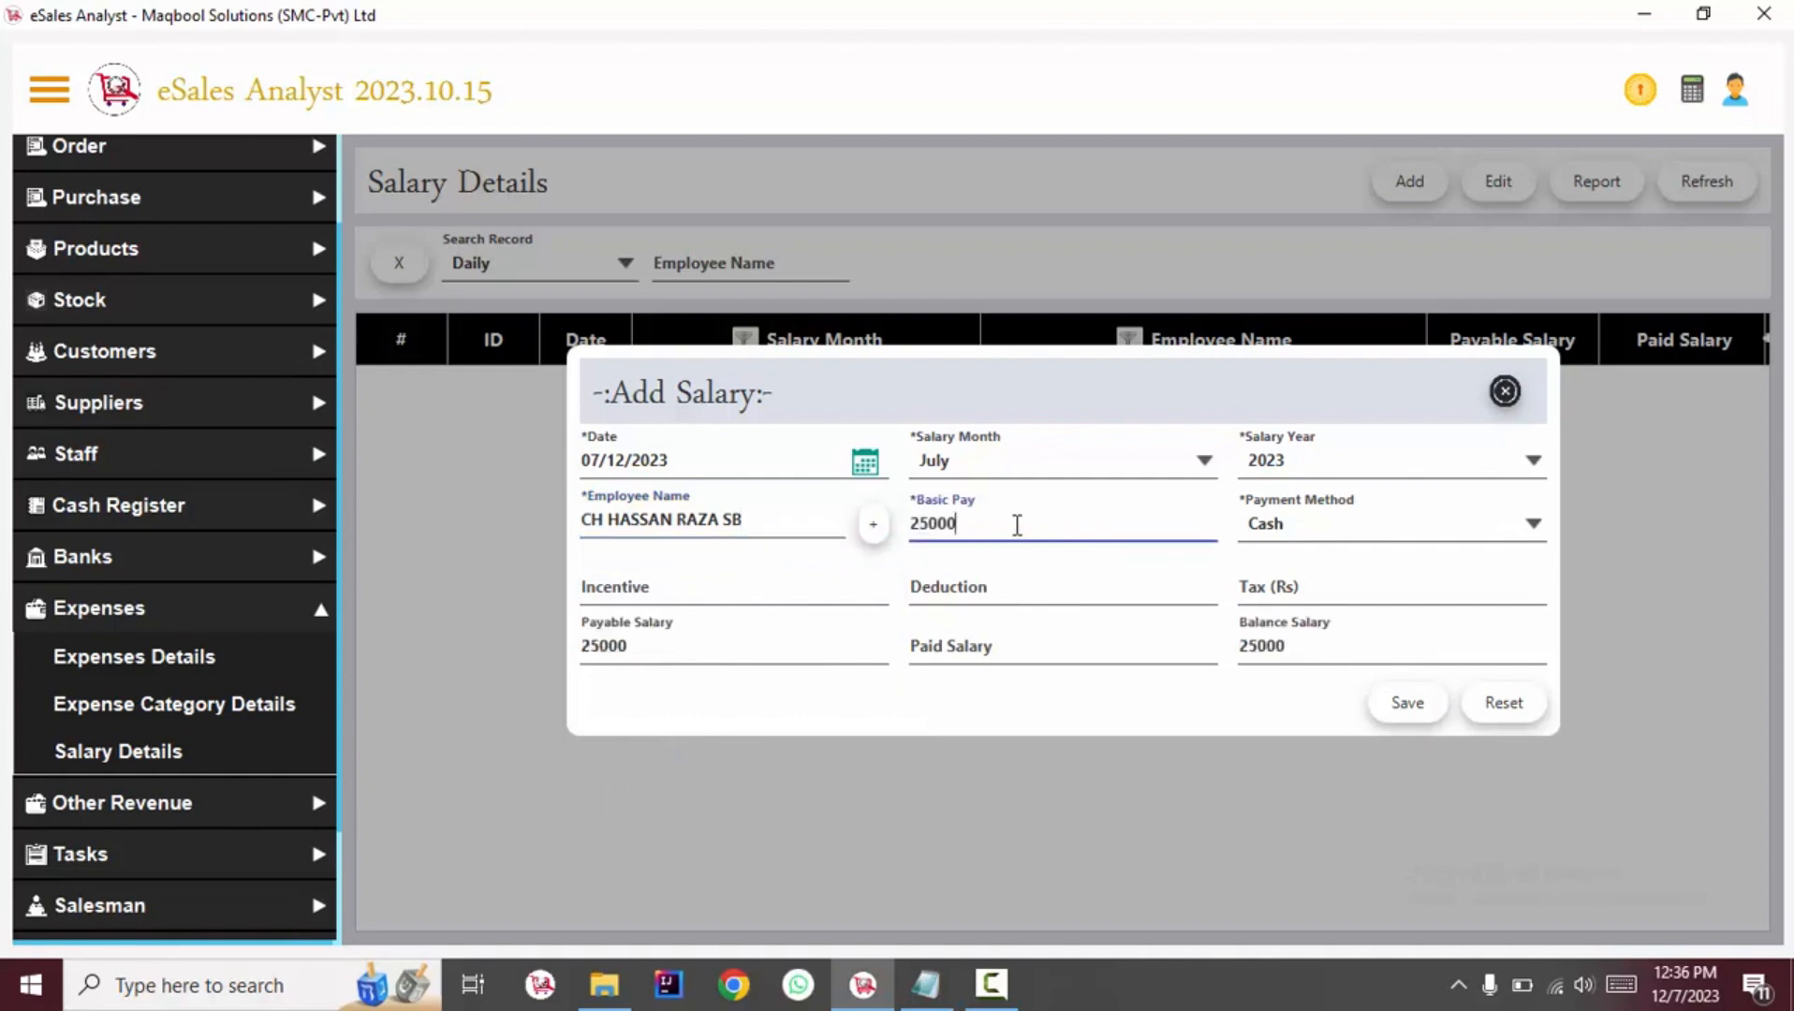
left_click(1273, 531)
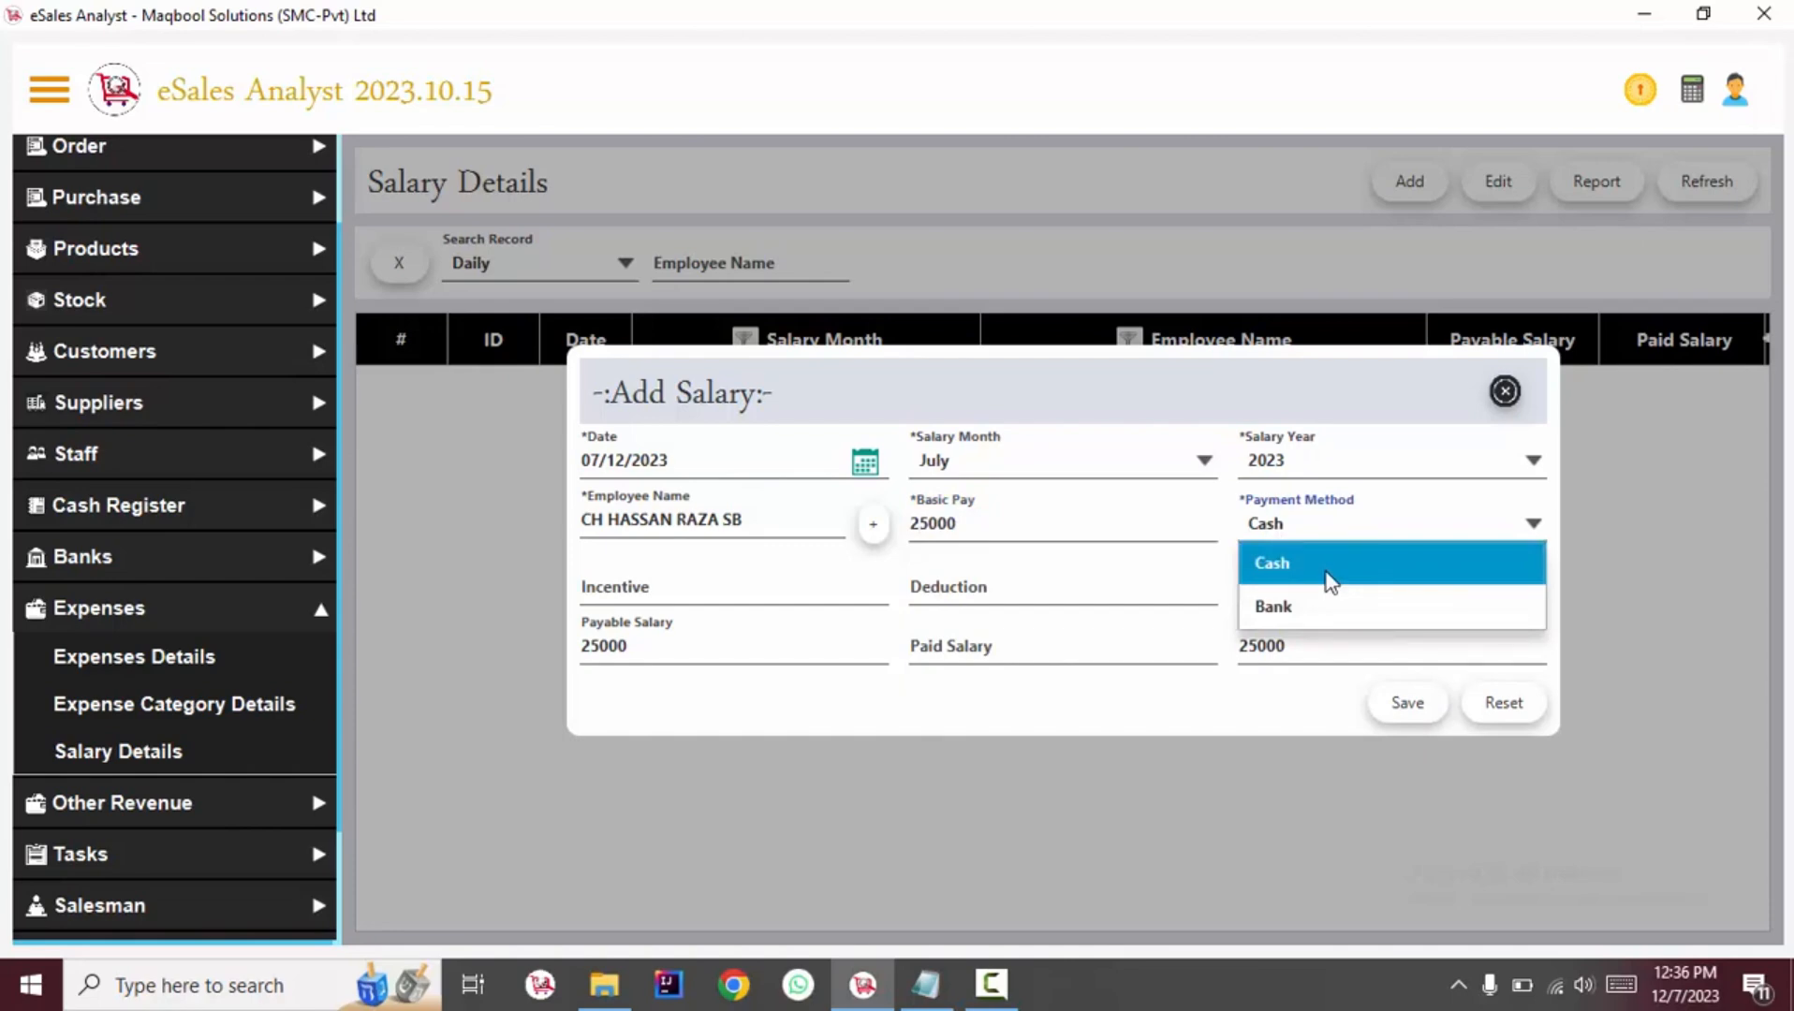
left_click(1330, 606)
Enter an incentive of 1000 and a deduction of 300.
left_click(706, 588)
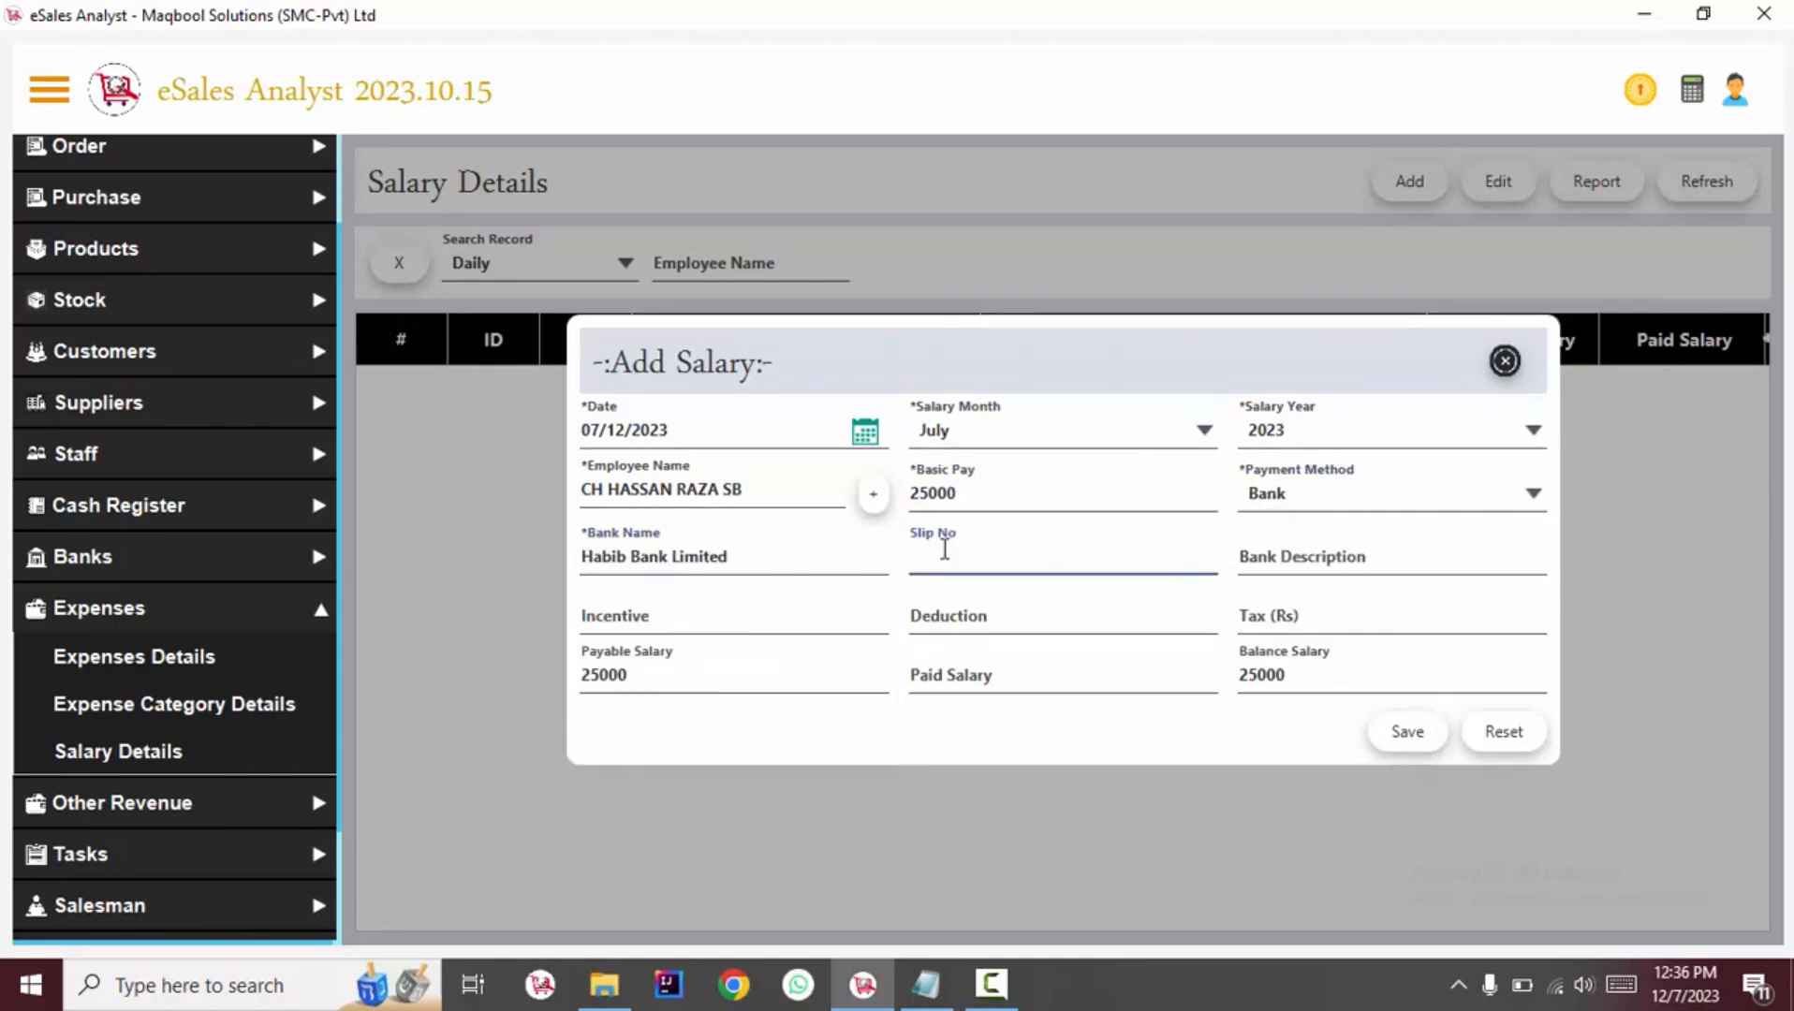
left_click(602, 623)
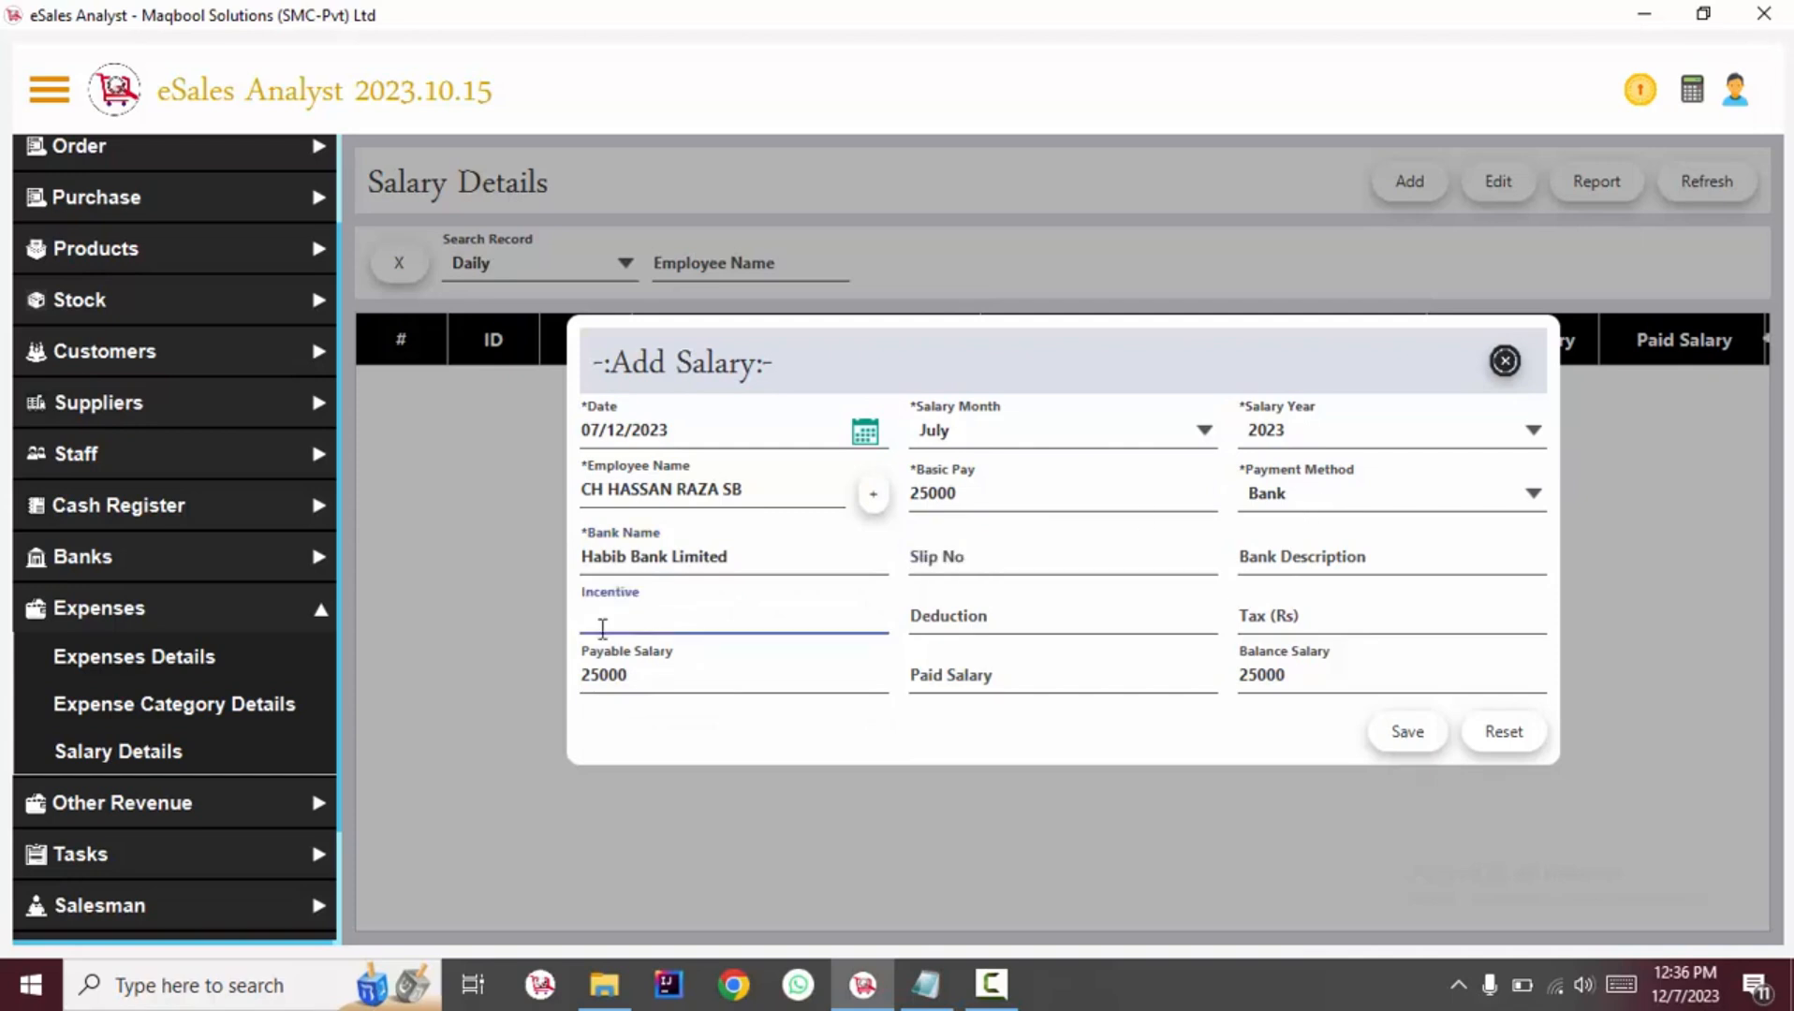
type("1000")
left_click_drag(722, 628, 401, 560)
left_click(1087, 620)
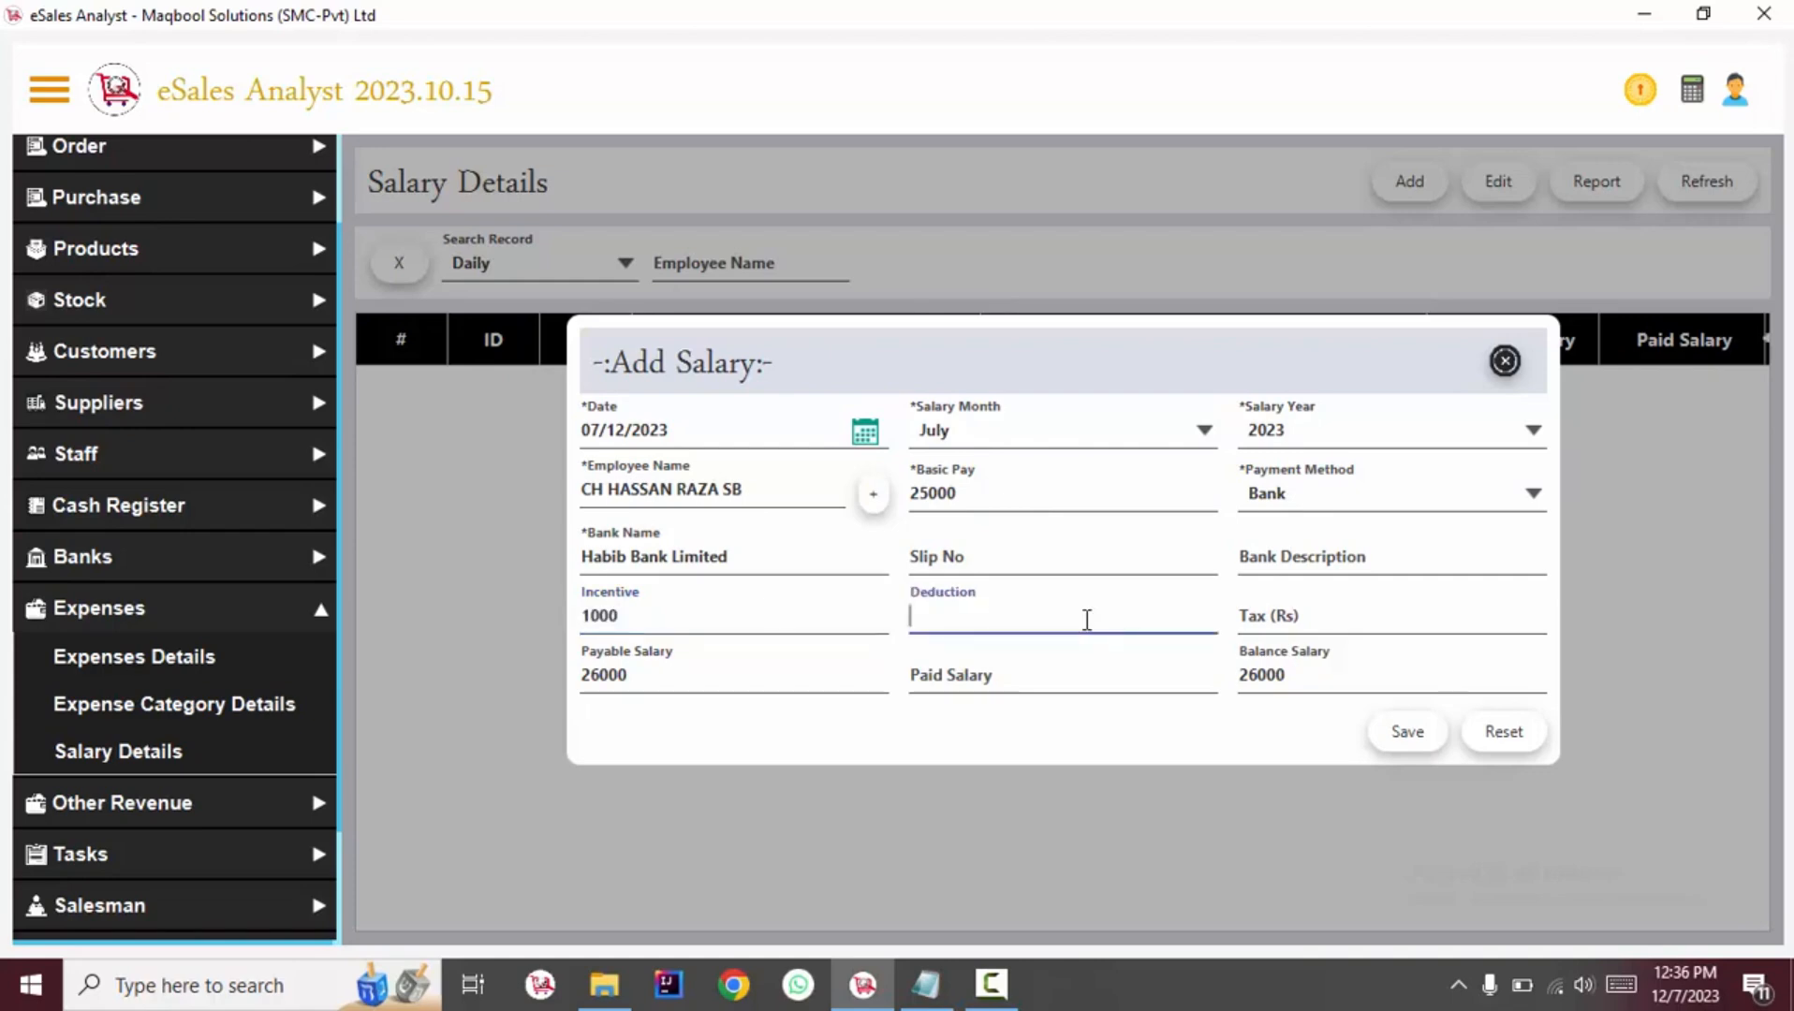
type("300")
Set the paid salary to 25000 and save the salary entry.
left_click_drag(689, 672, 472, 671)
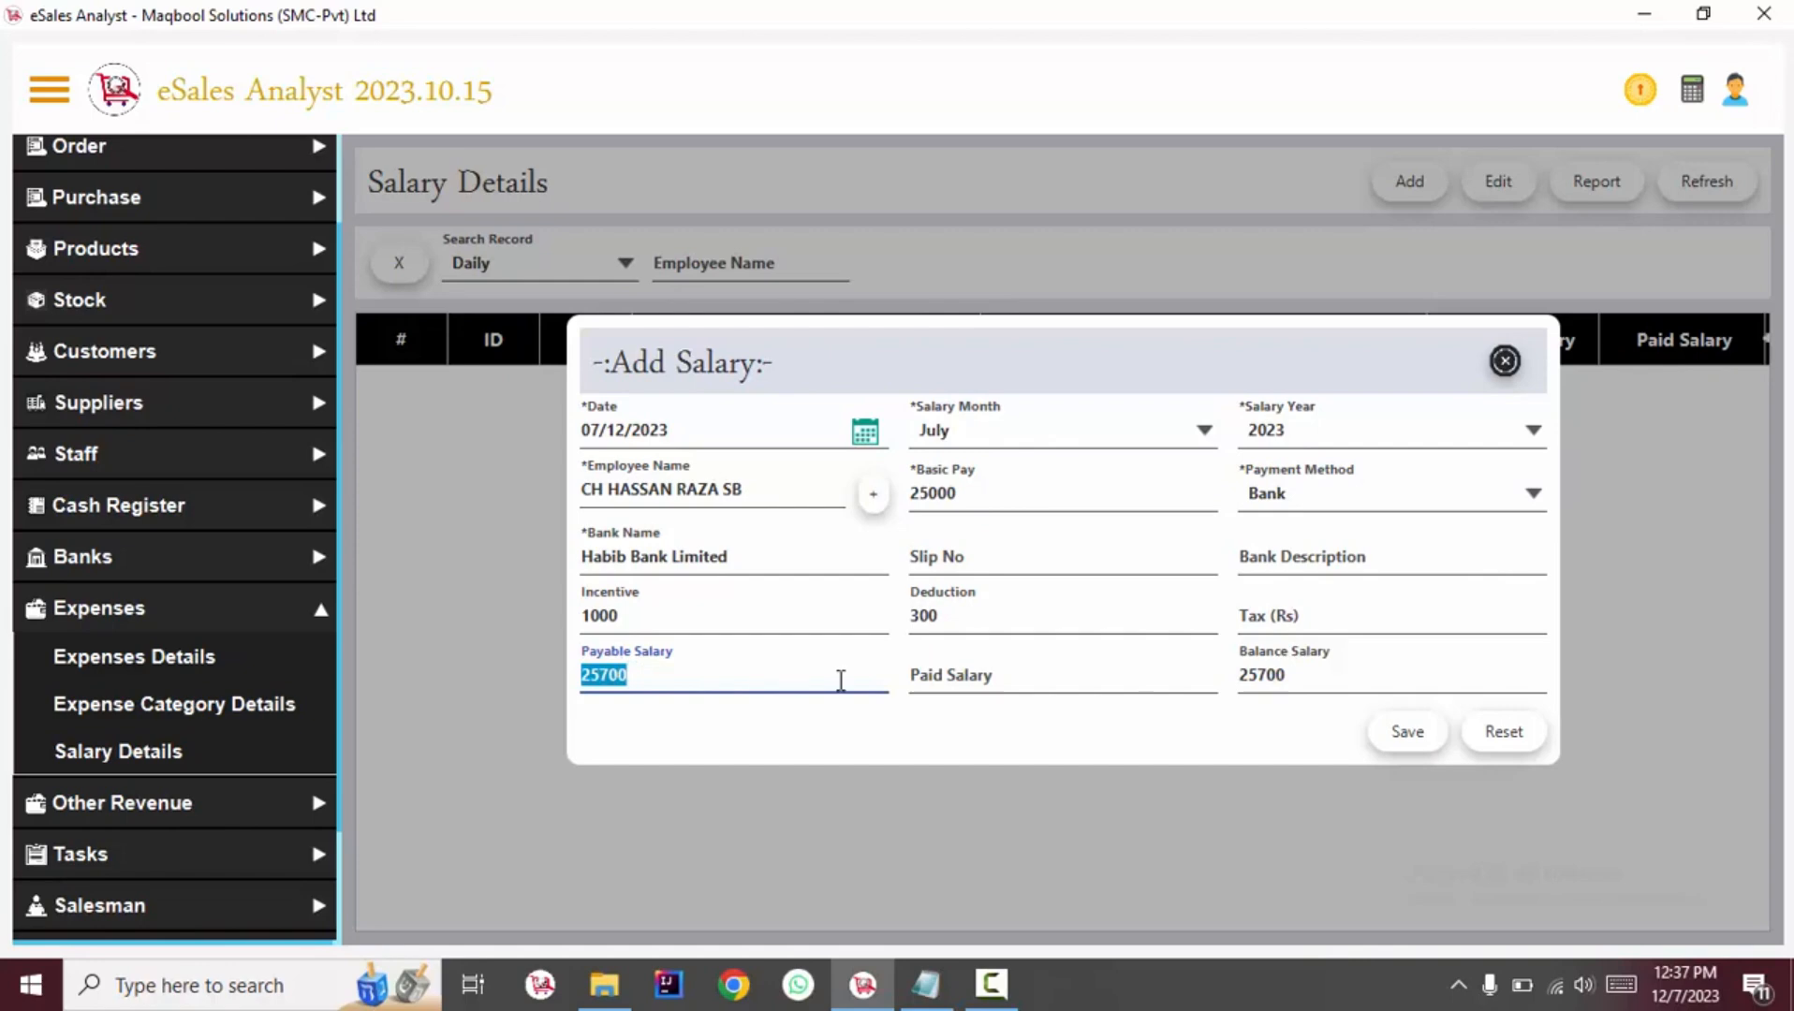
left_click(944, 688)
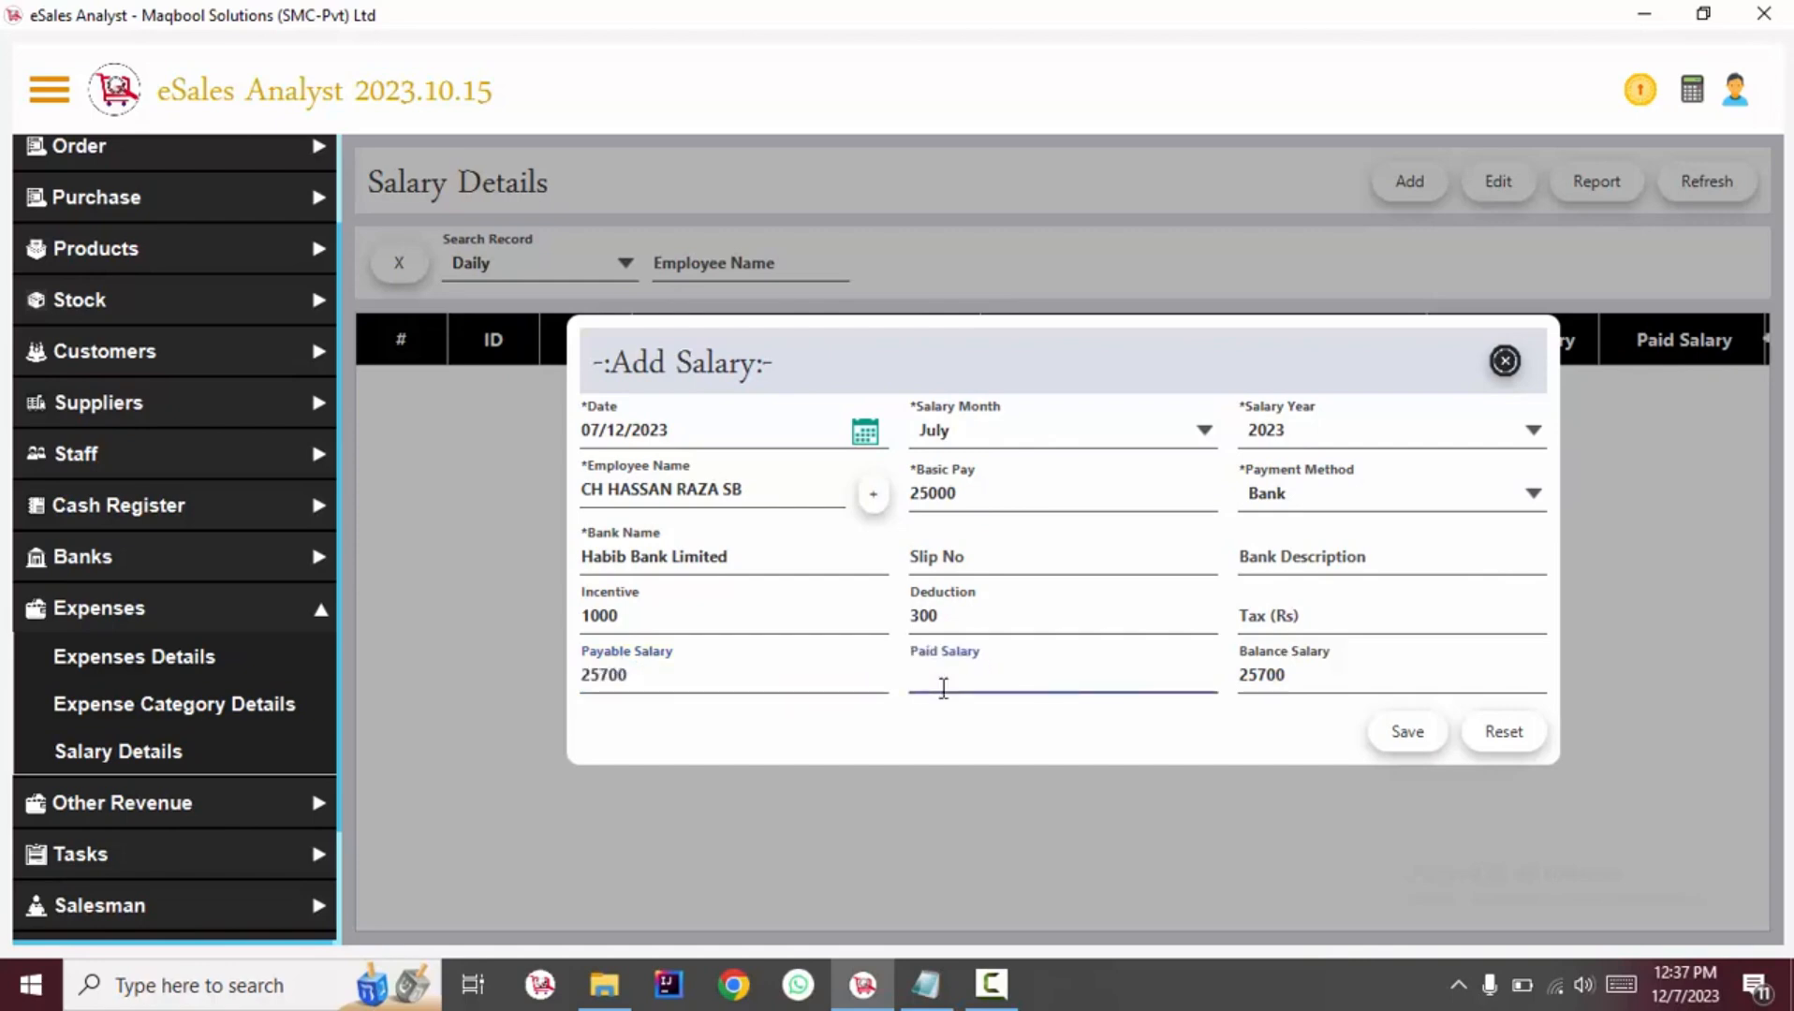
type("2000")
left_click_drag(1004, 682, 800, 655)
type("25000")
key("Tab")
left_click(1412, 738)
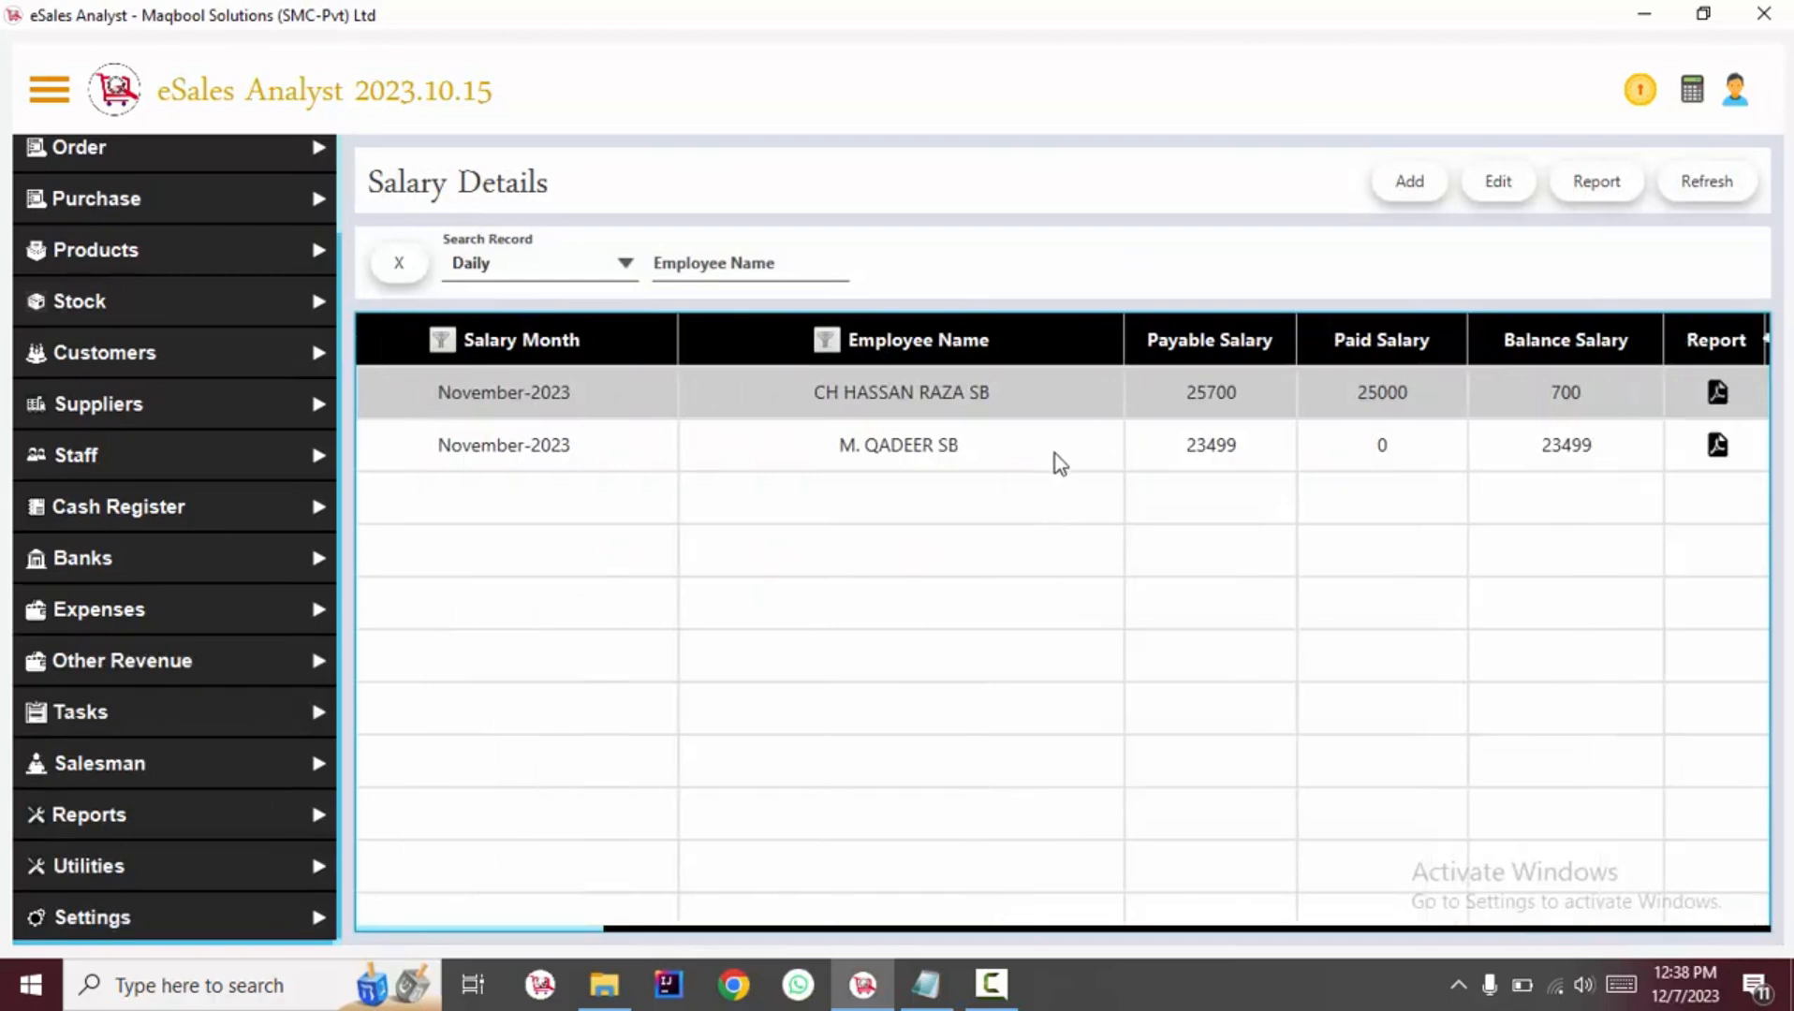
Open the salary slip report of the accountant's entry, then close it.
left_click(1059, 463)
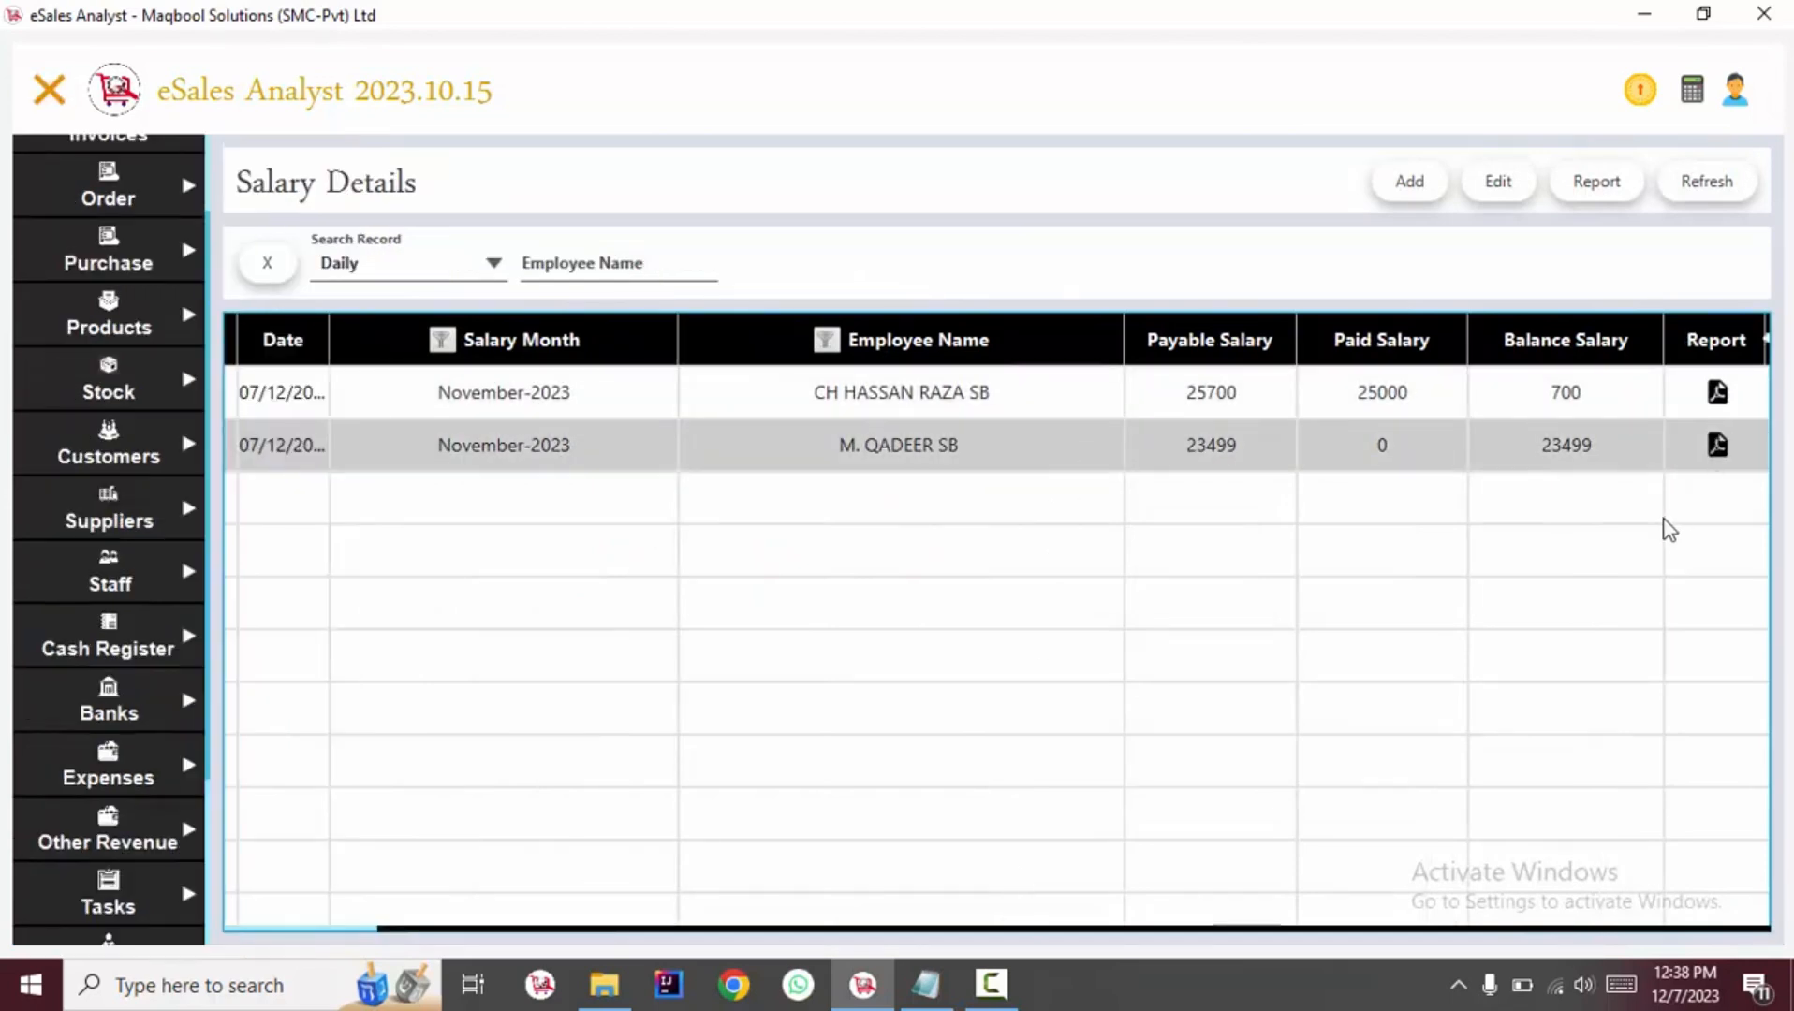
left_click(1717, 444)
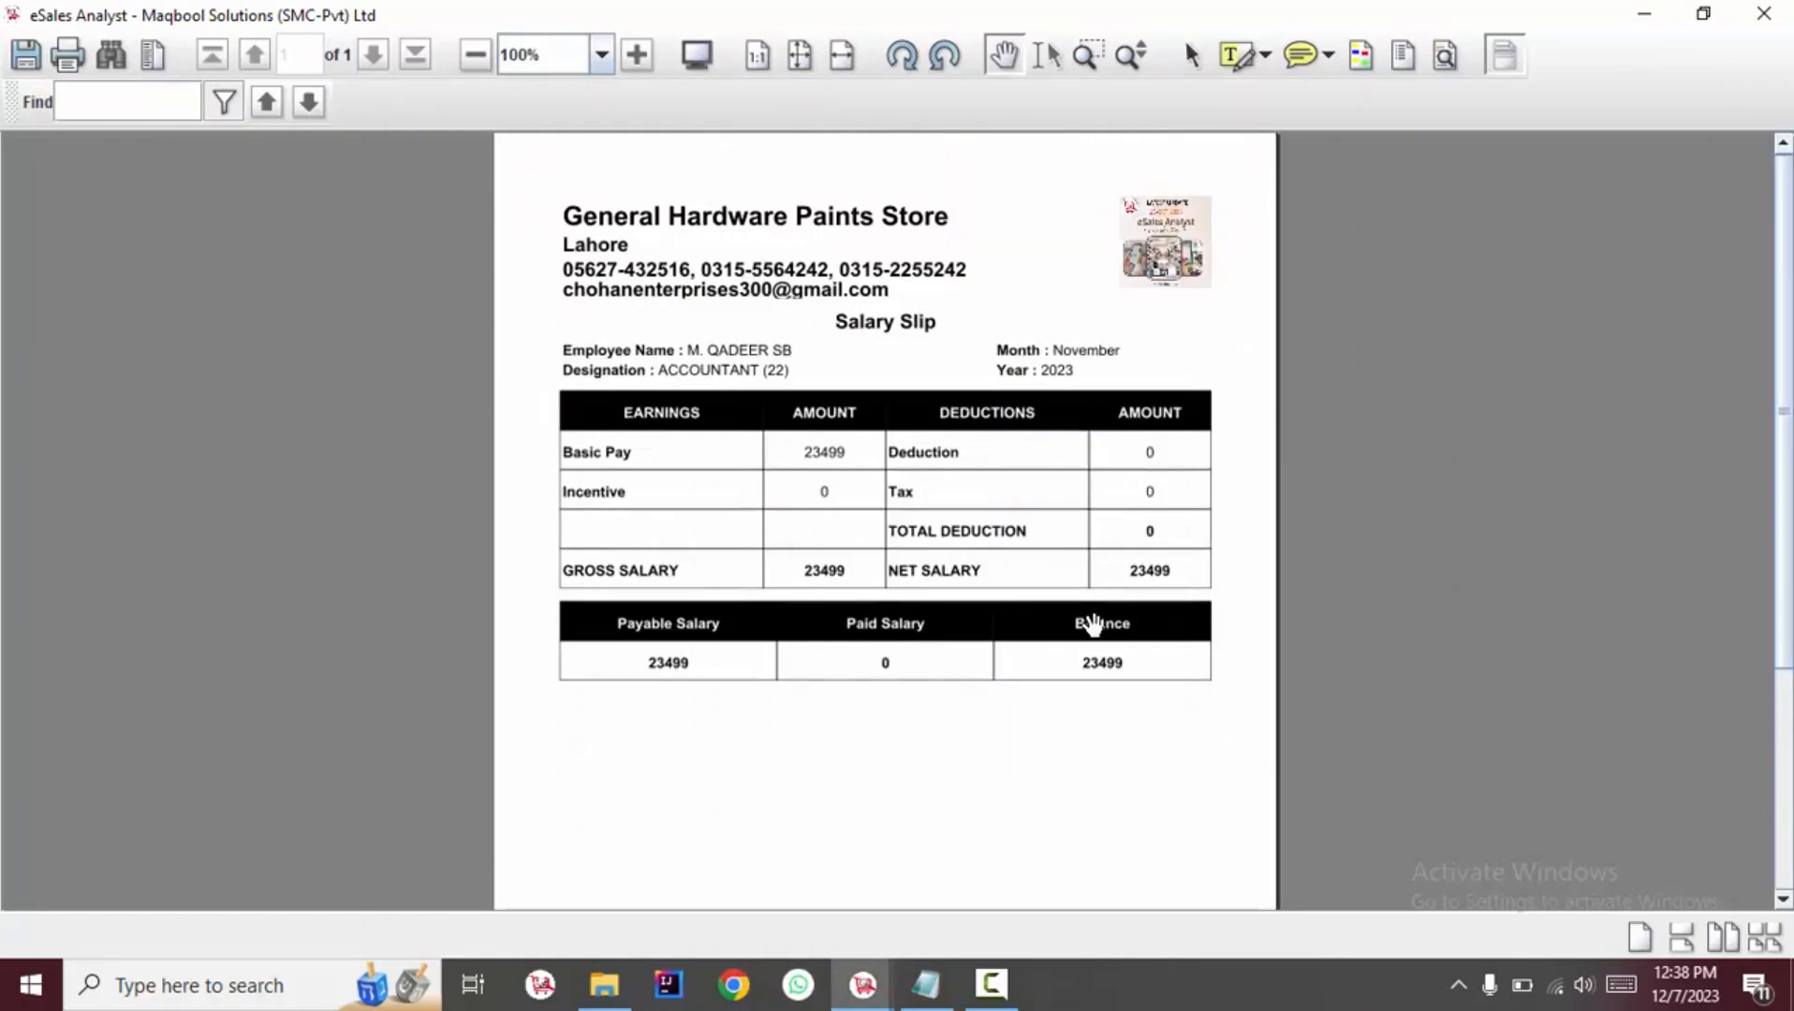
left_click(1764, 14)
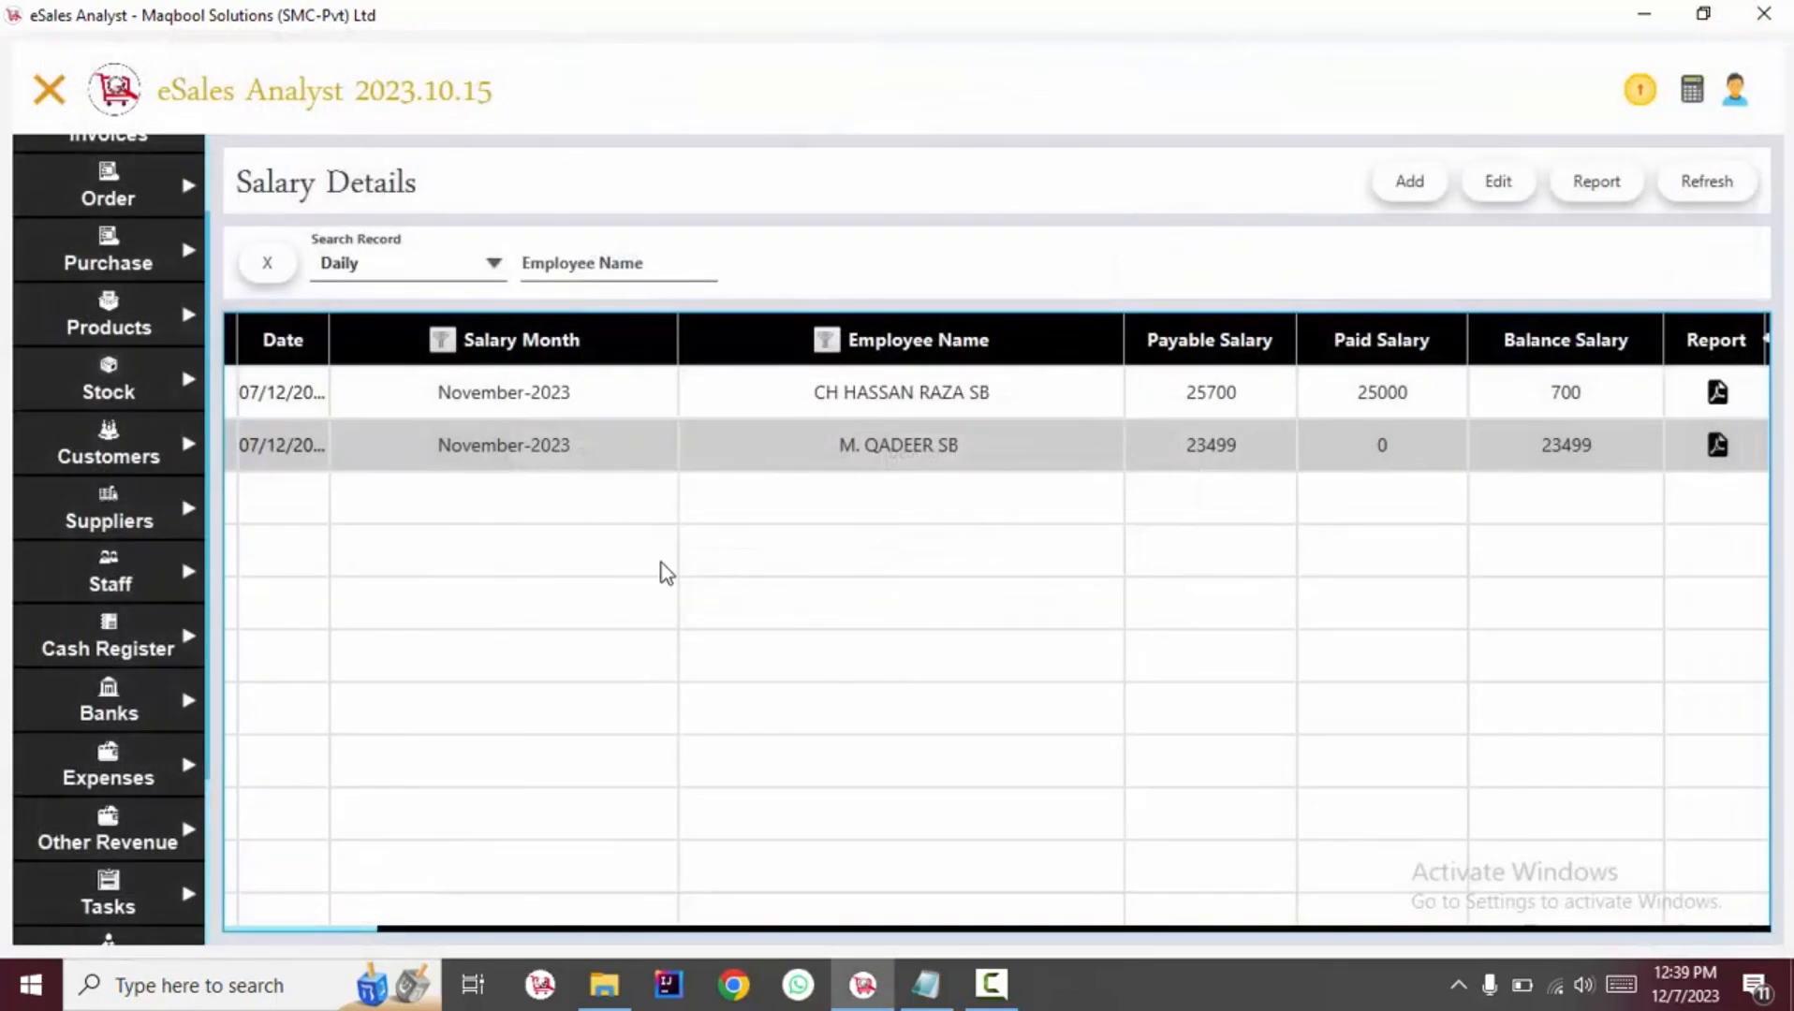
Open the Employee Ledger under Staff.
left_click(54, 84)
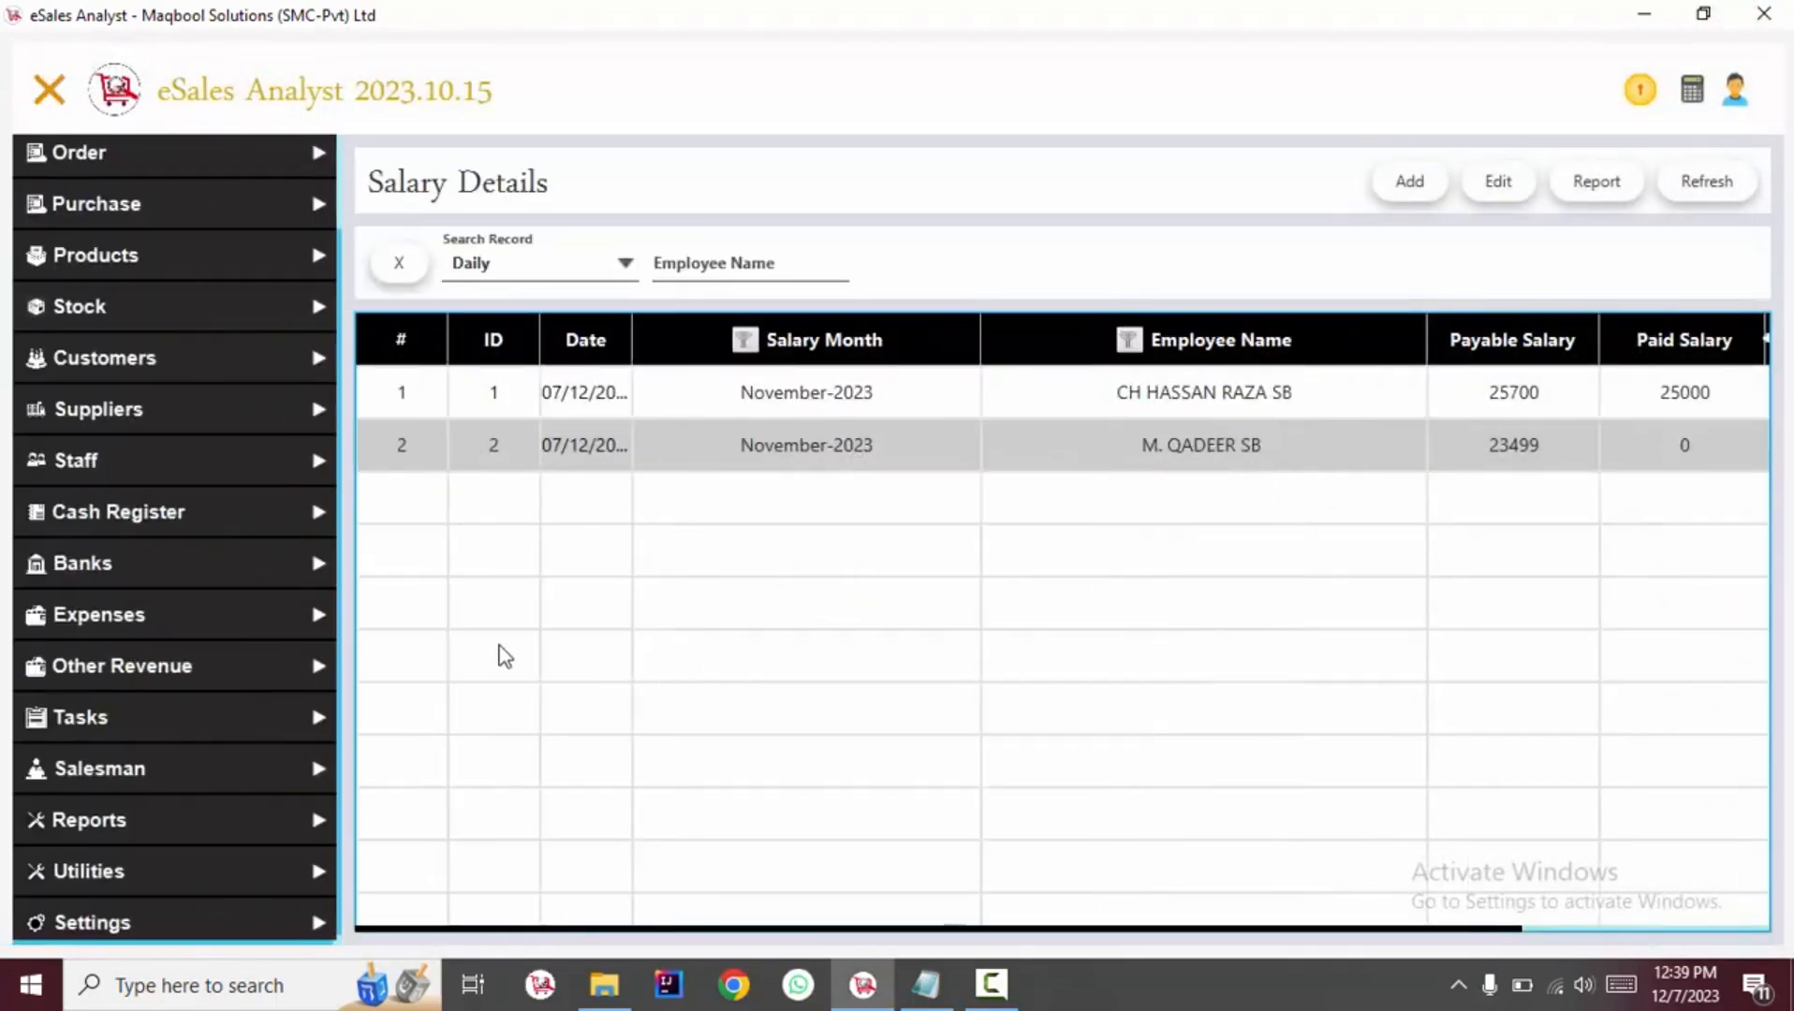
left_click(140, 459)
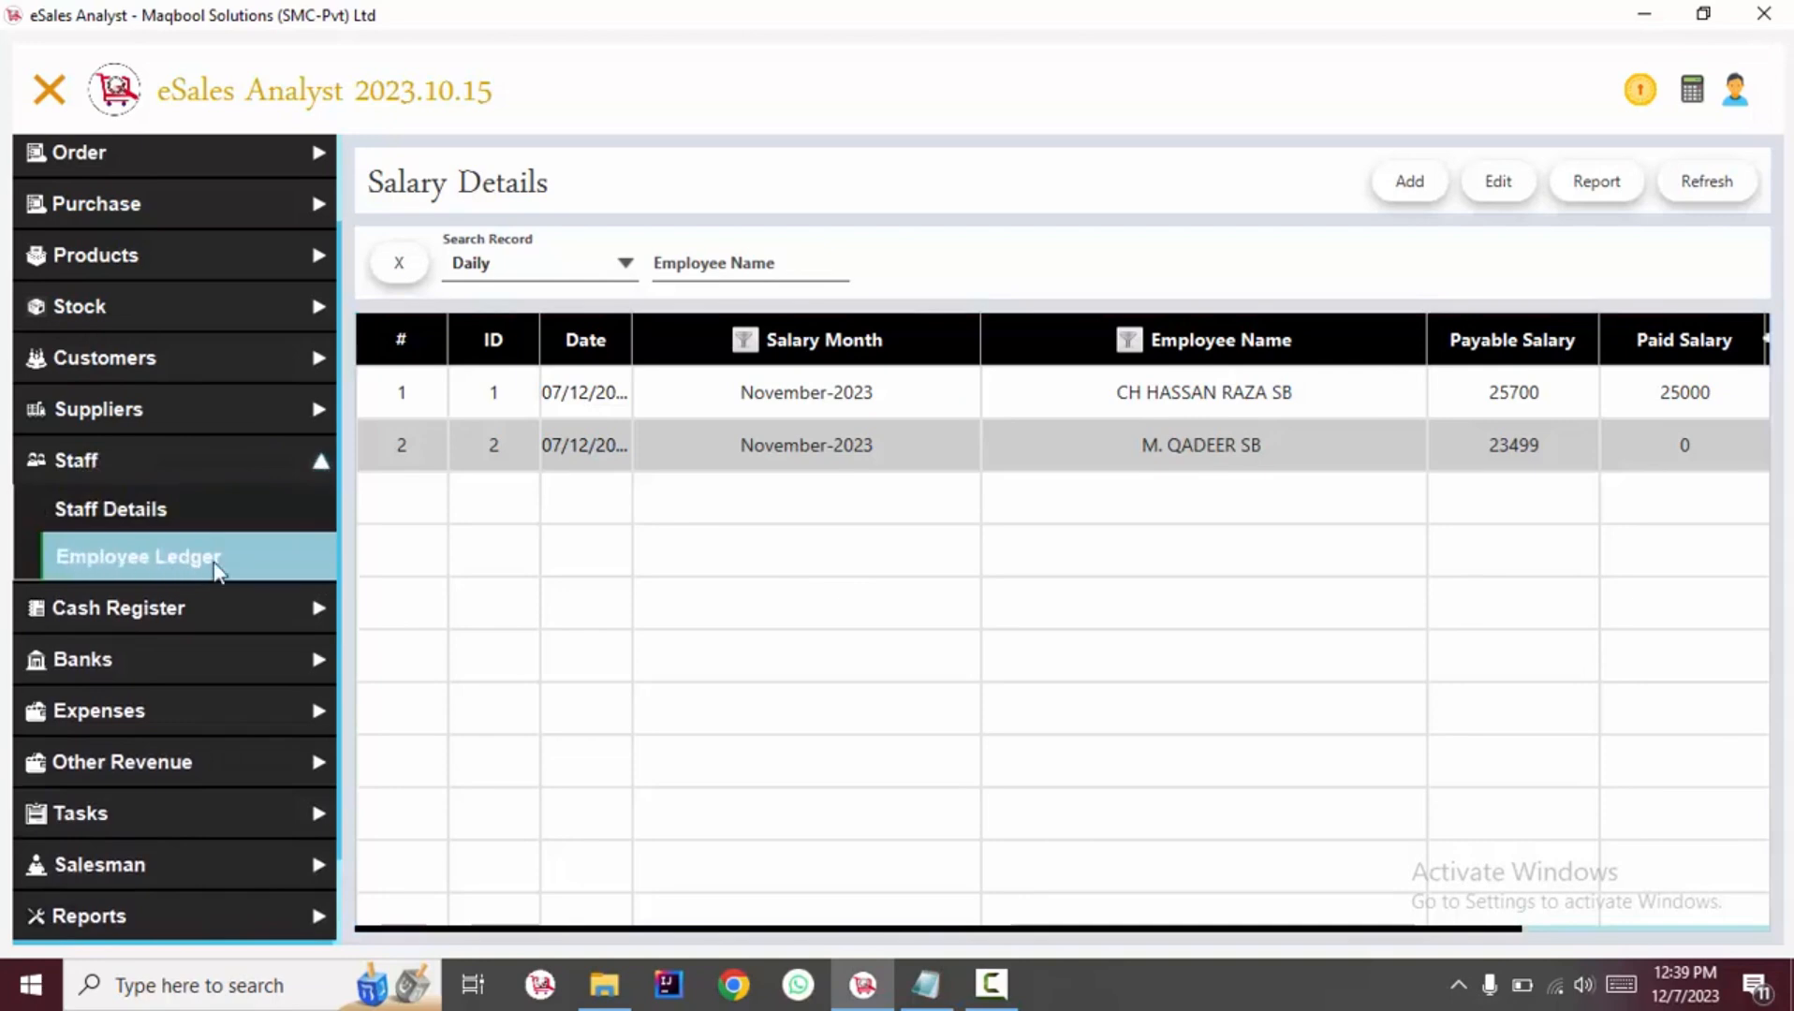
left_click(225, 568)
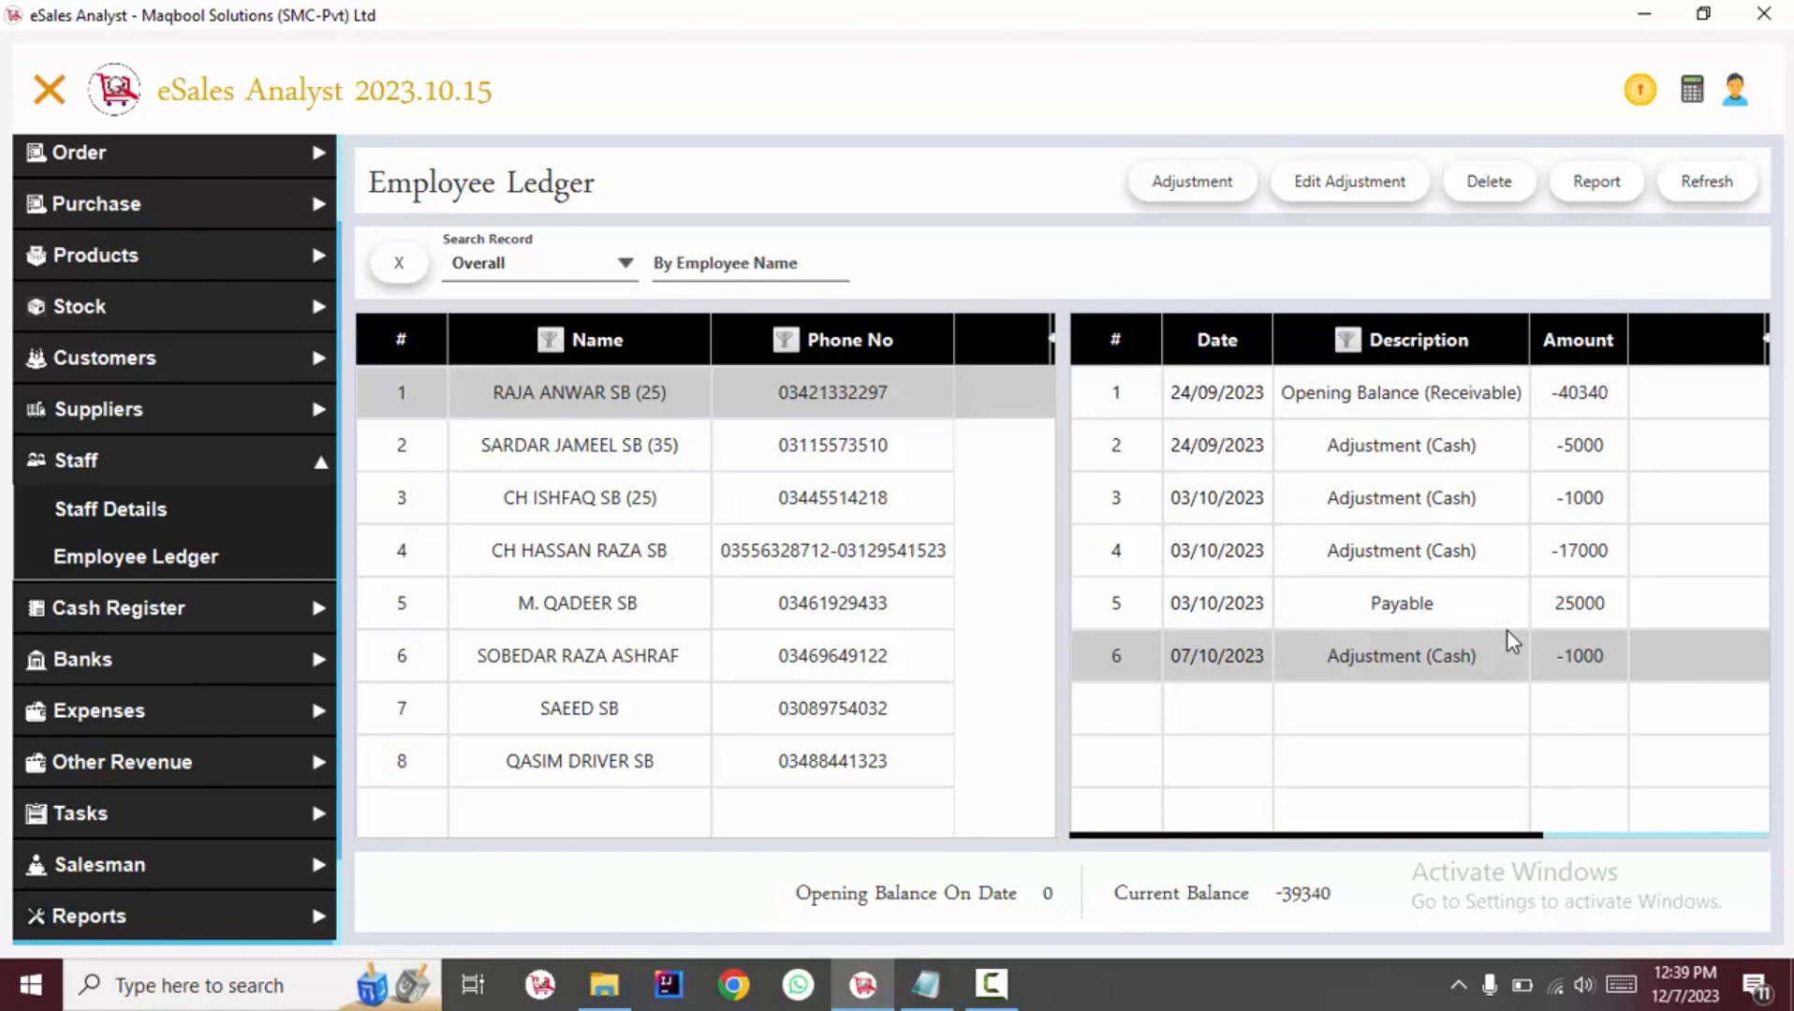
Step through the employee list to view the fourth staff member's ledger entries.
left_click(779, 409)
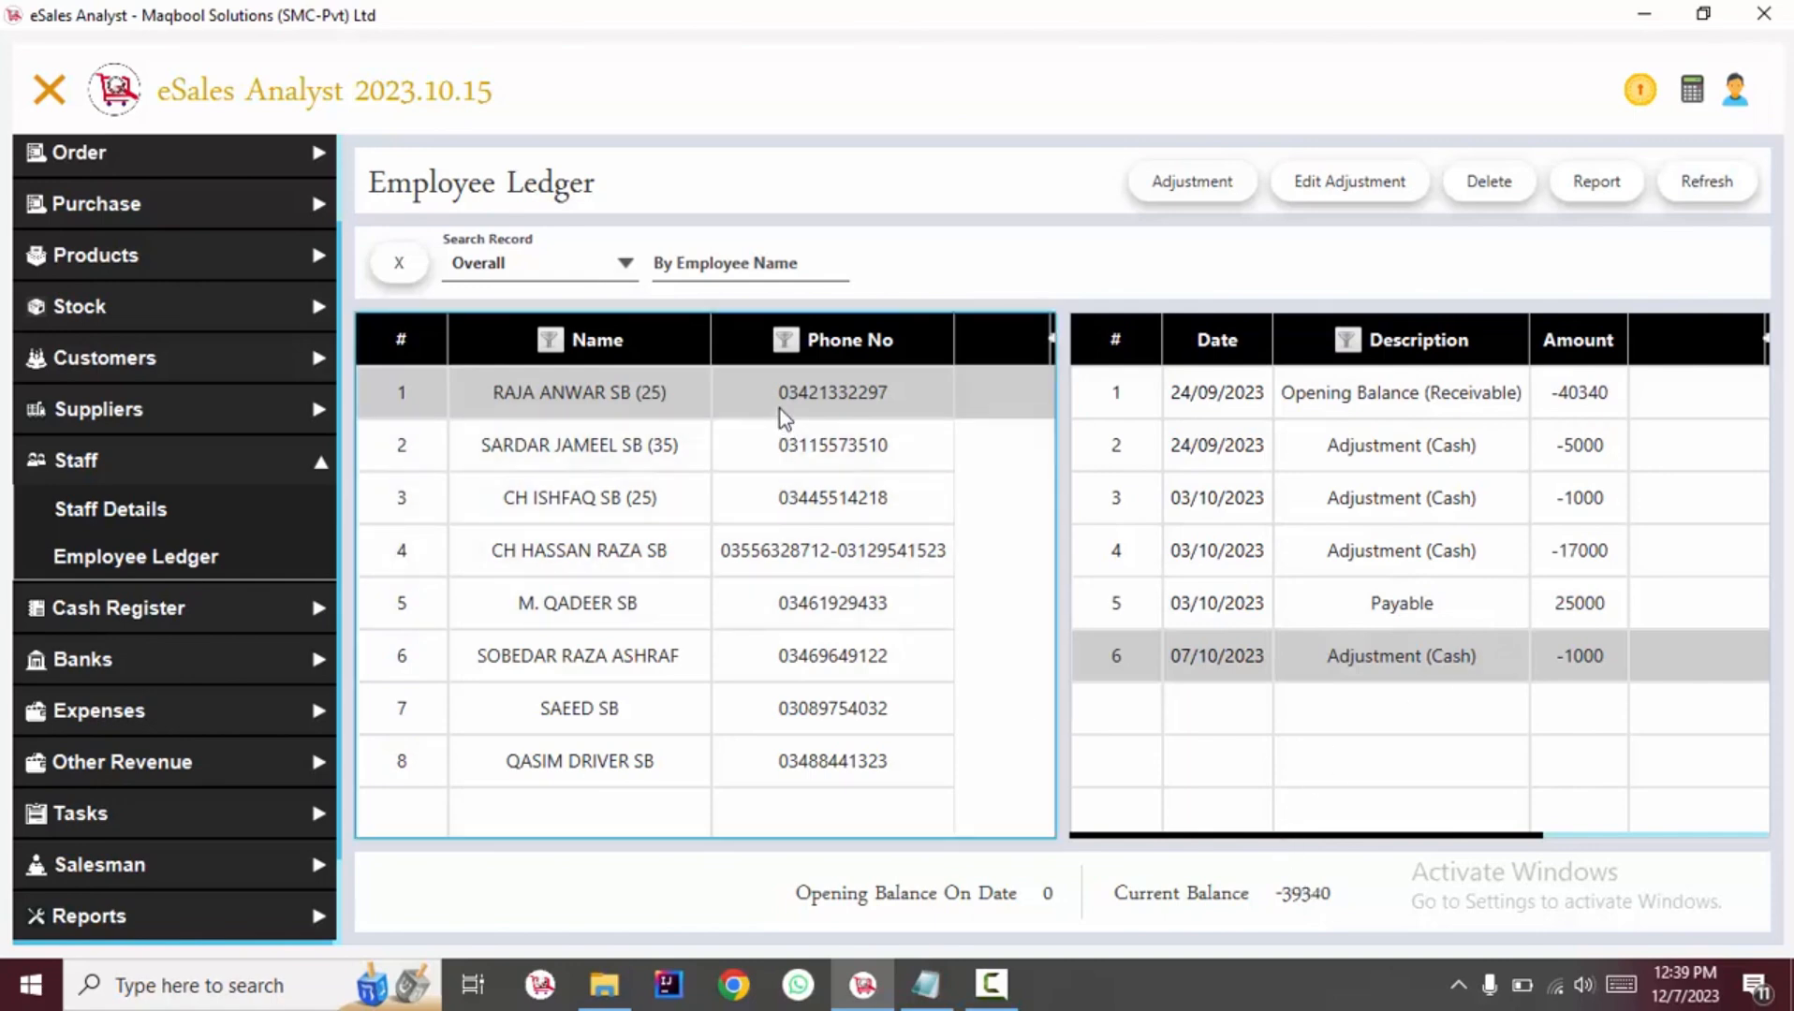
key("Down")
key("Down")
key("Down")
key("Down")
key("Down")
key("Up")
key("Up")
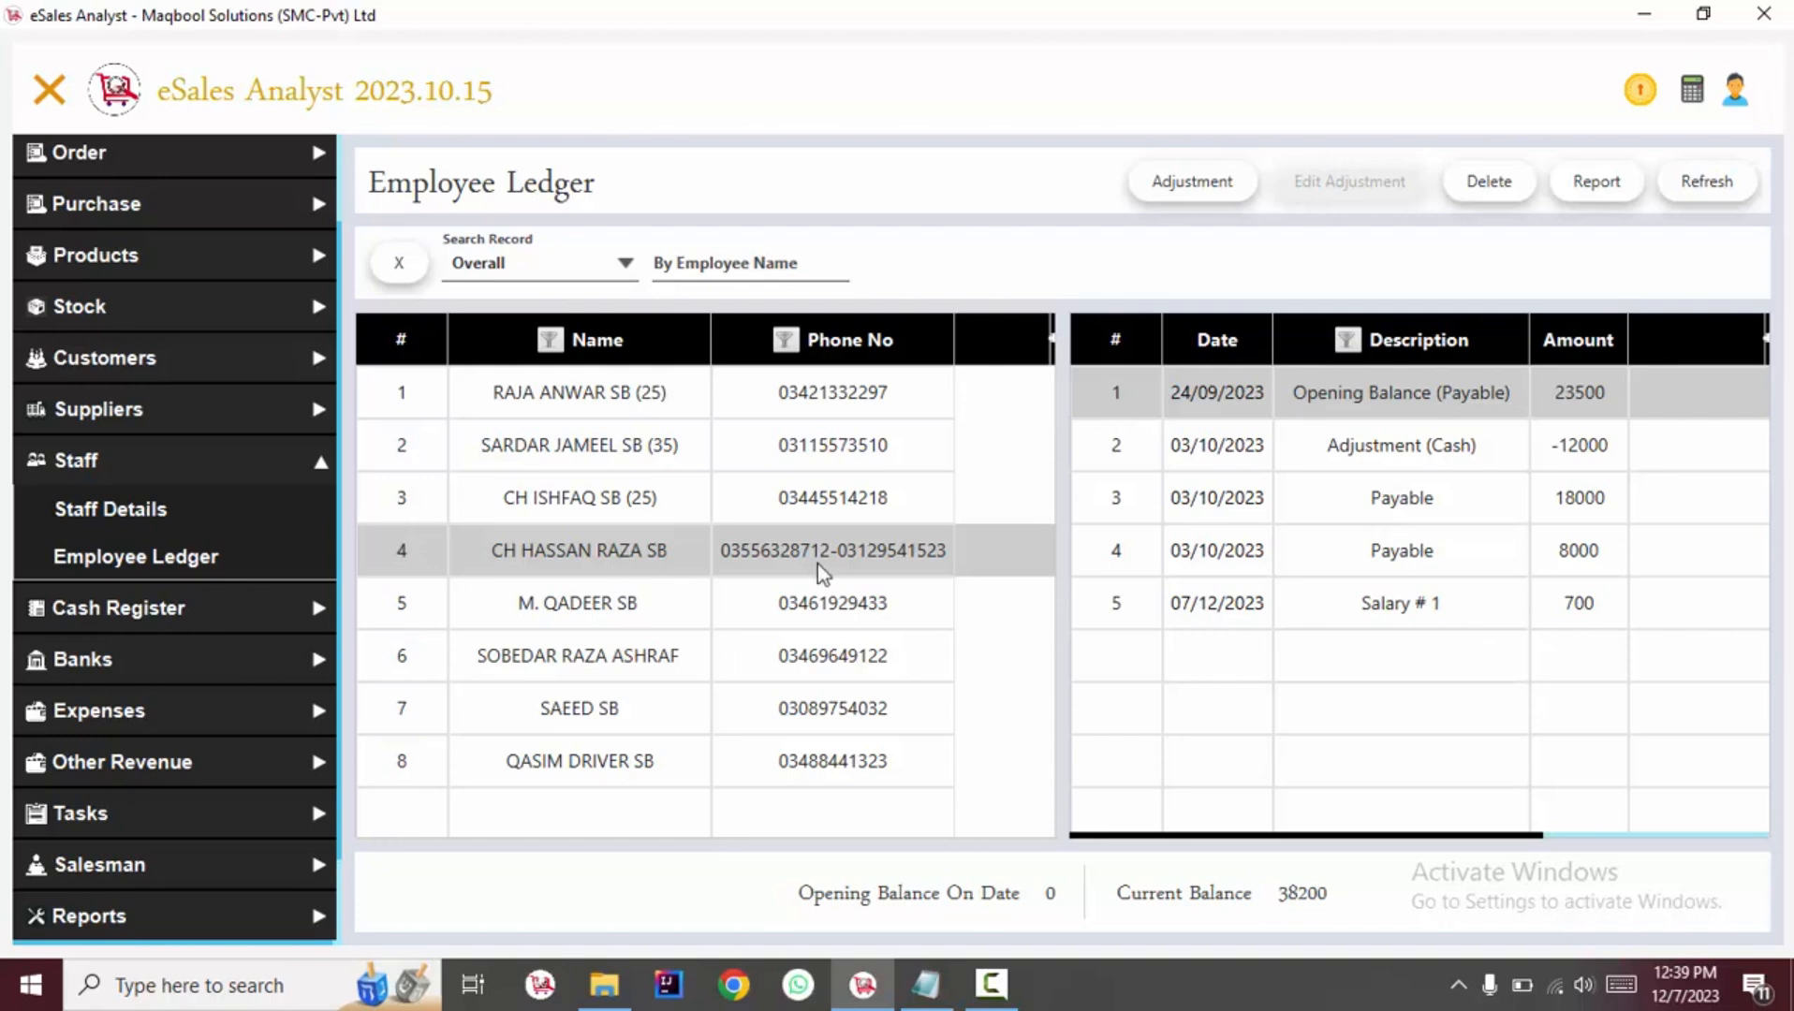
Browse other employees' ledgers and reopen the Employee Ledger page showing today's records.
left_click(791, 653)
left_click(784, 501)
left_click(198, 557)
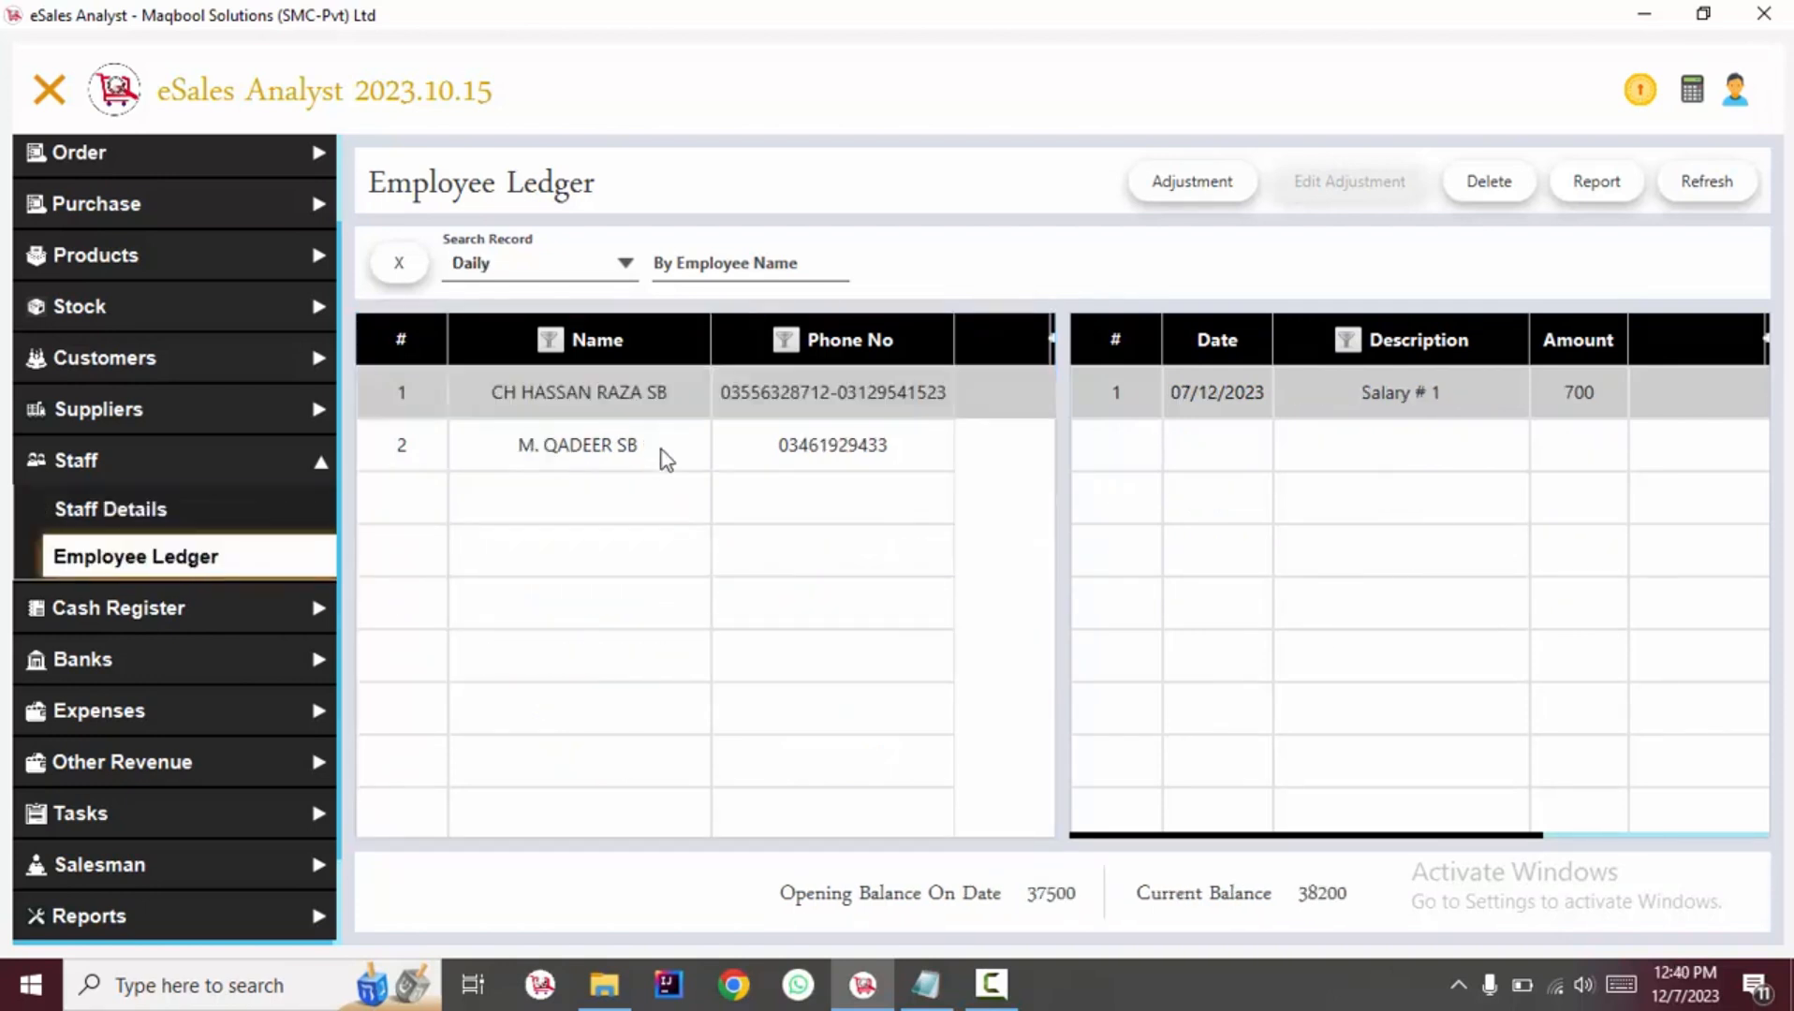
left_click(777, 536)
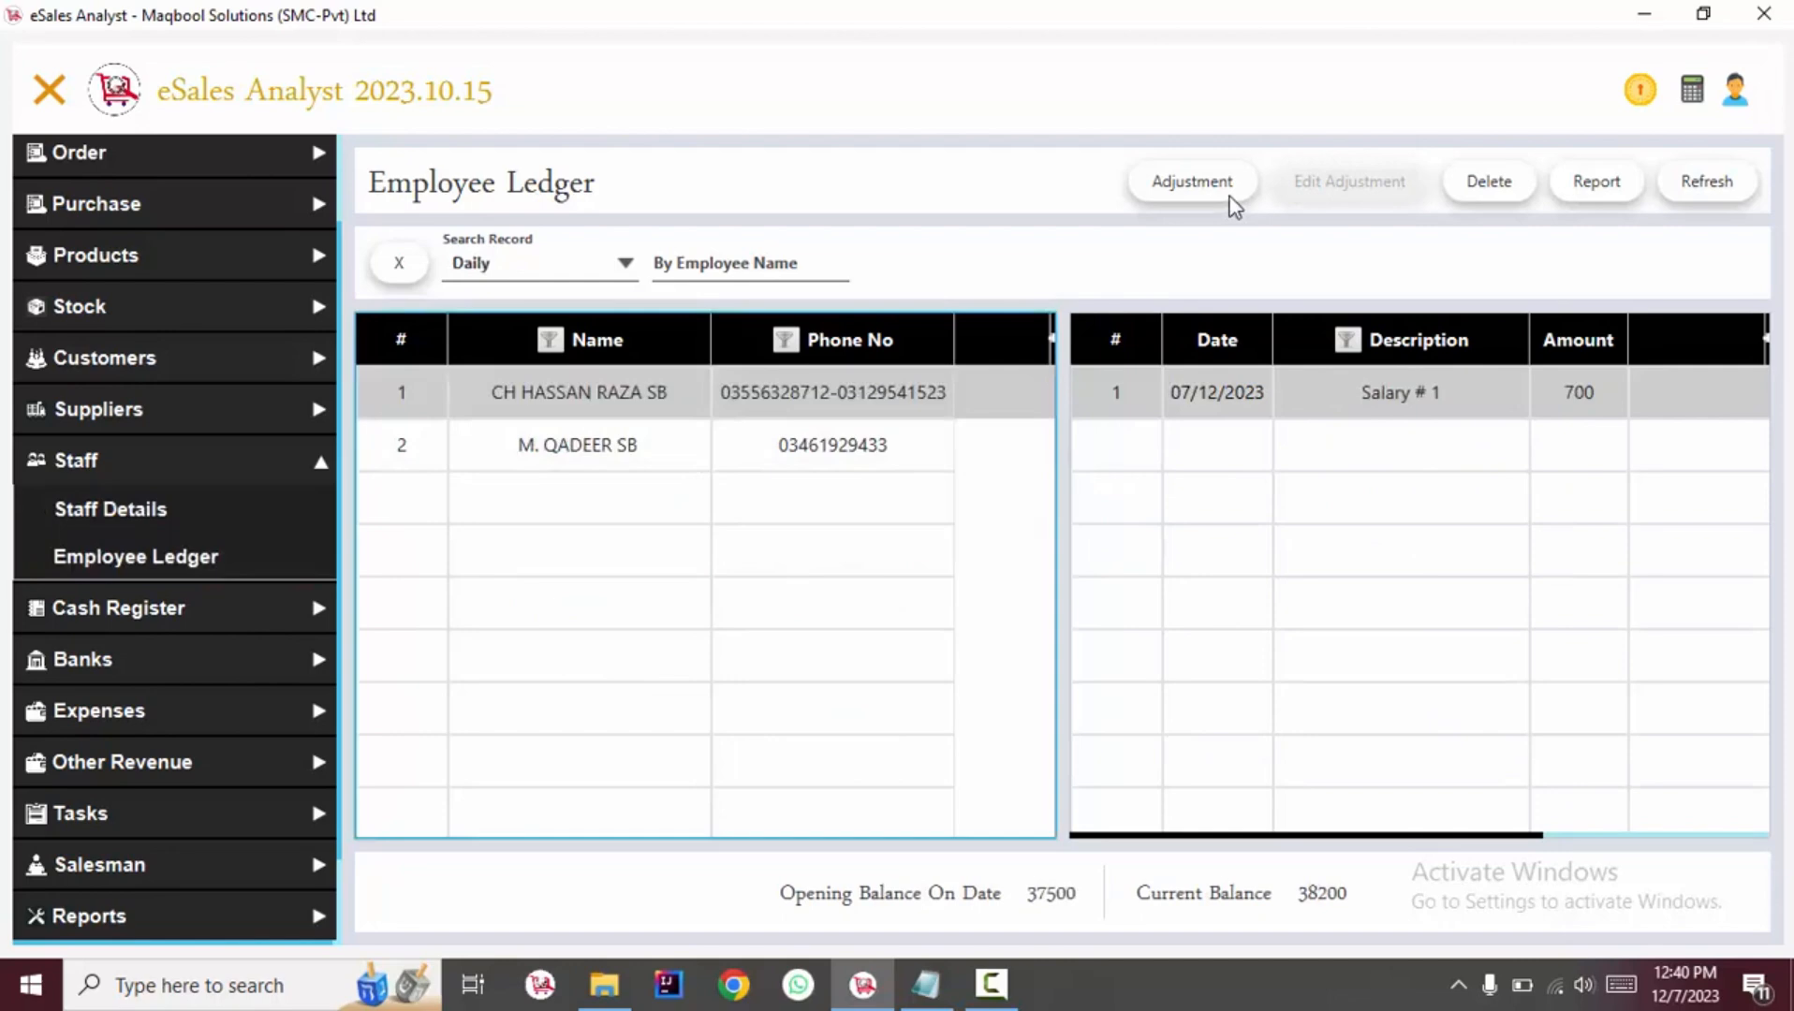
Start a new adjustment and pick the fifth listed employee from the staff list.
left_click(1232, 199)
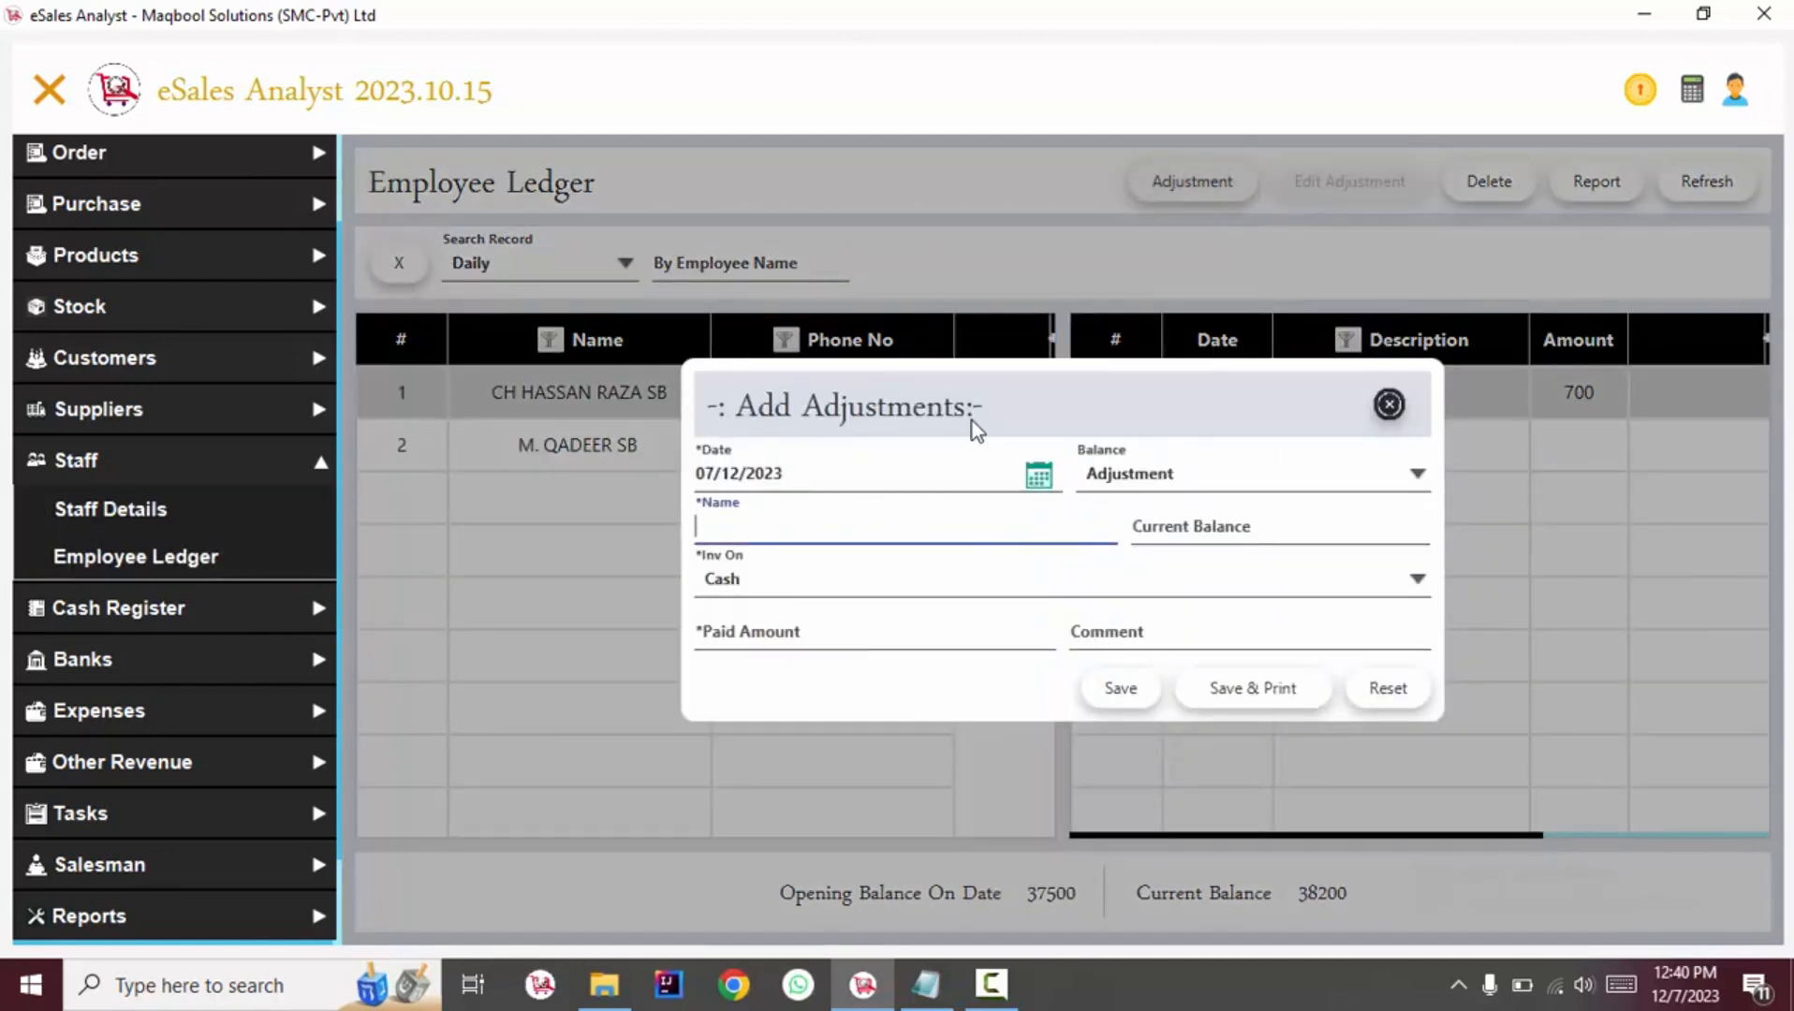
key("Down")
key("Down")
key("Down")
key("Down")
key("Down")
key("Down")
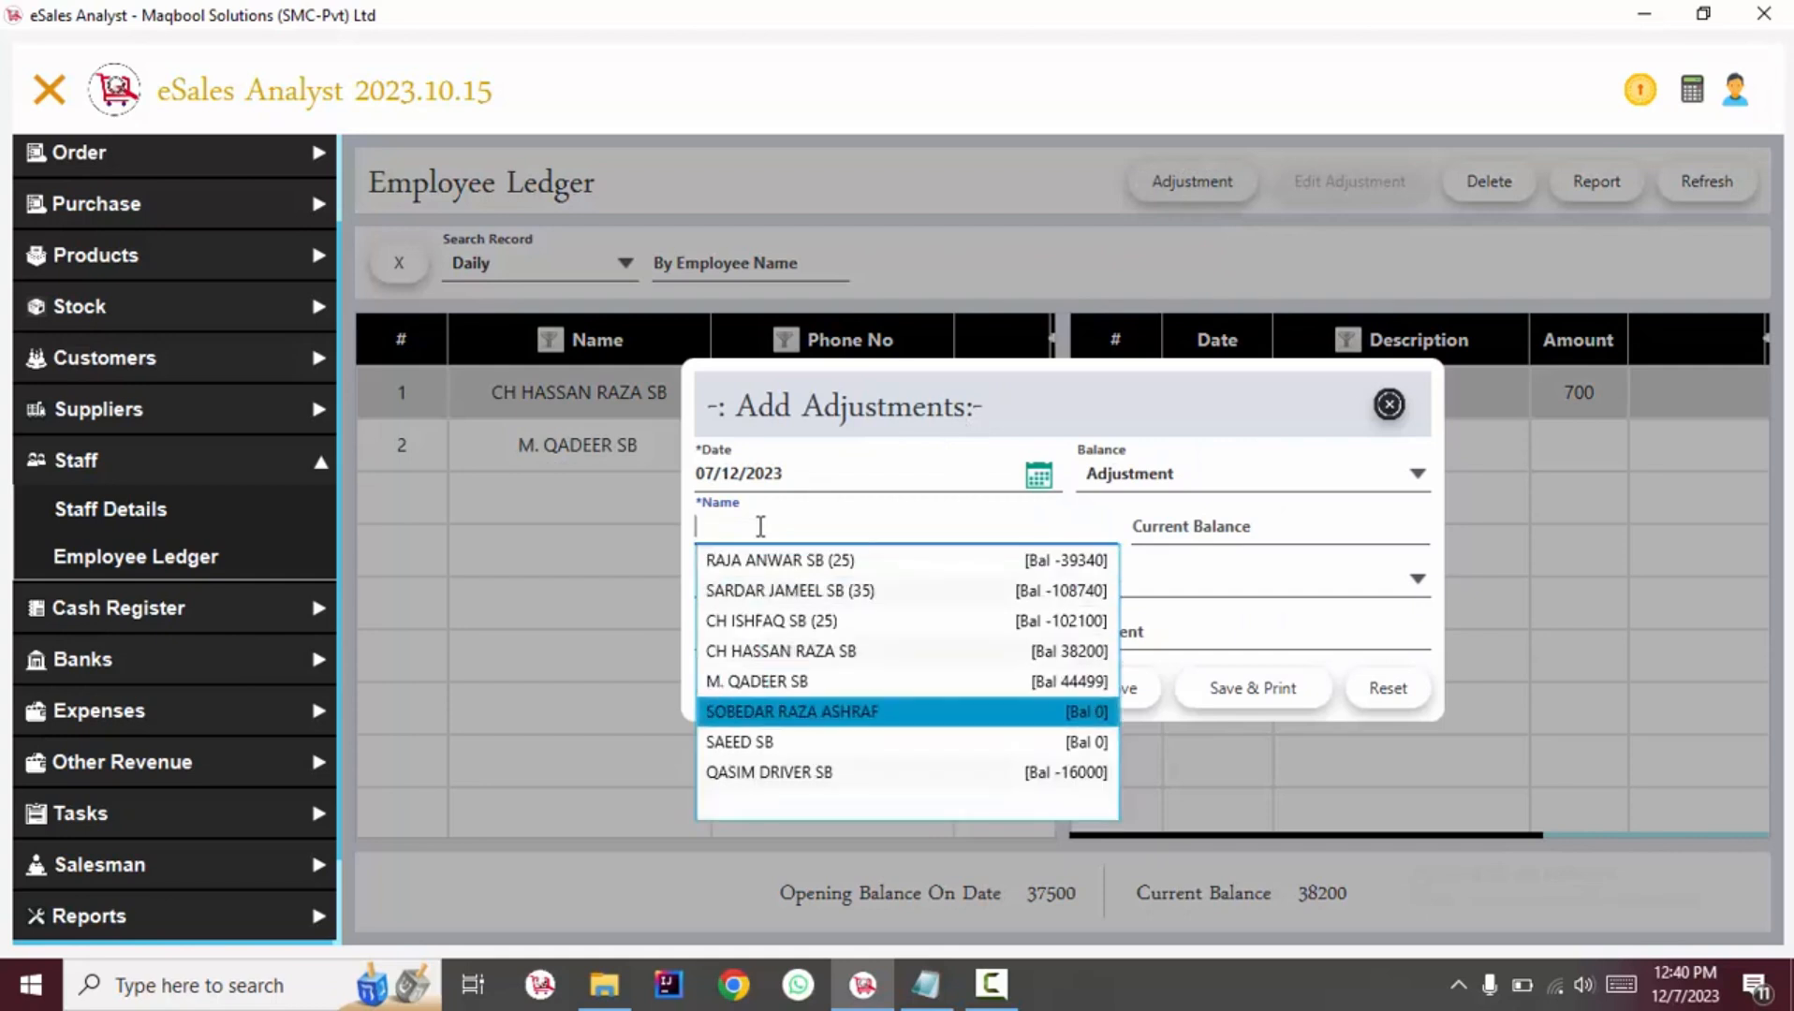
key("Up")
key("Return")
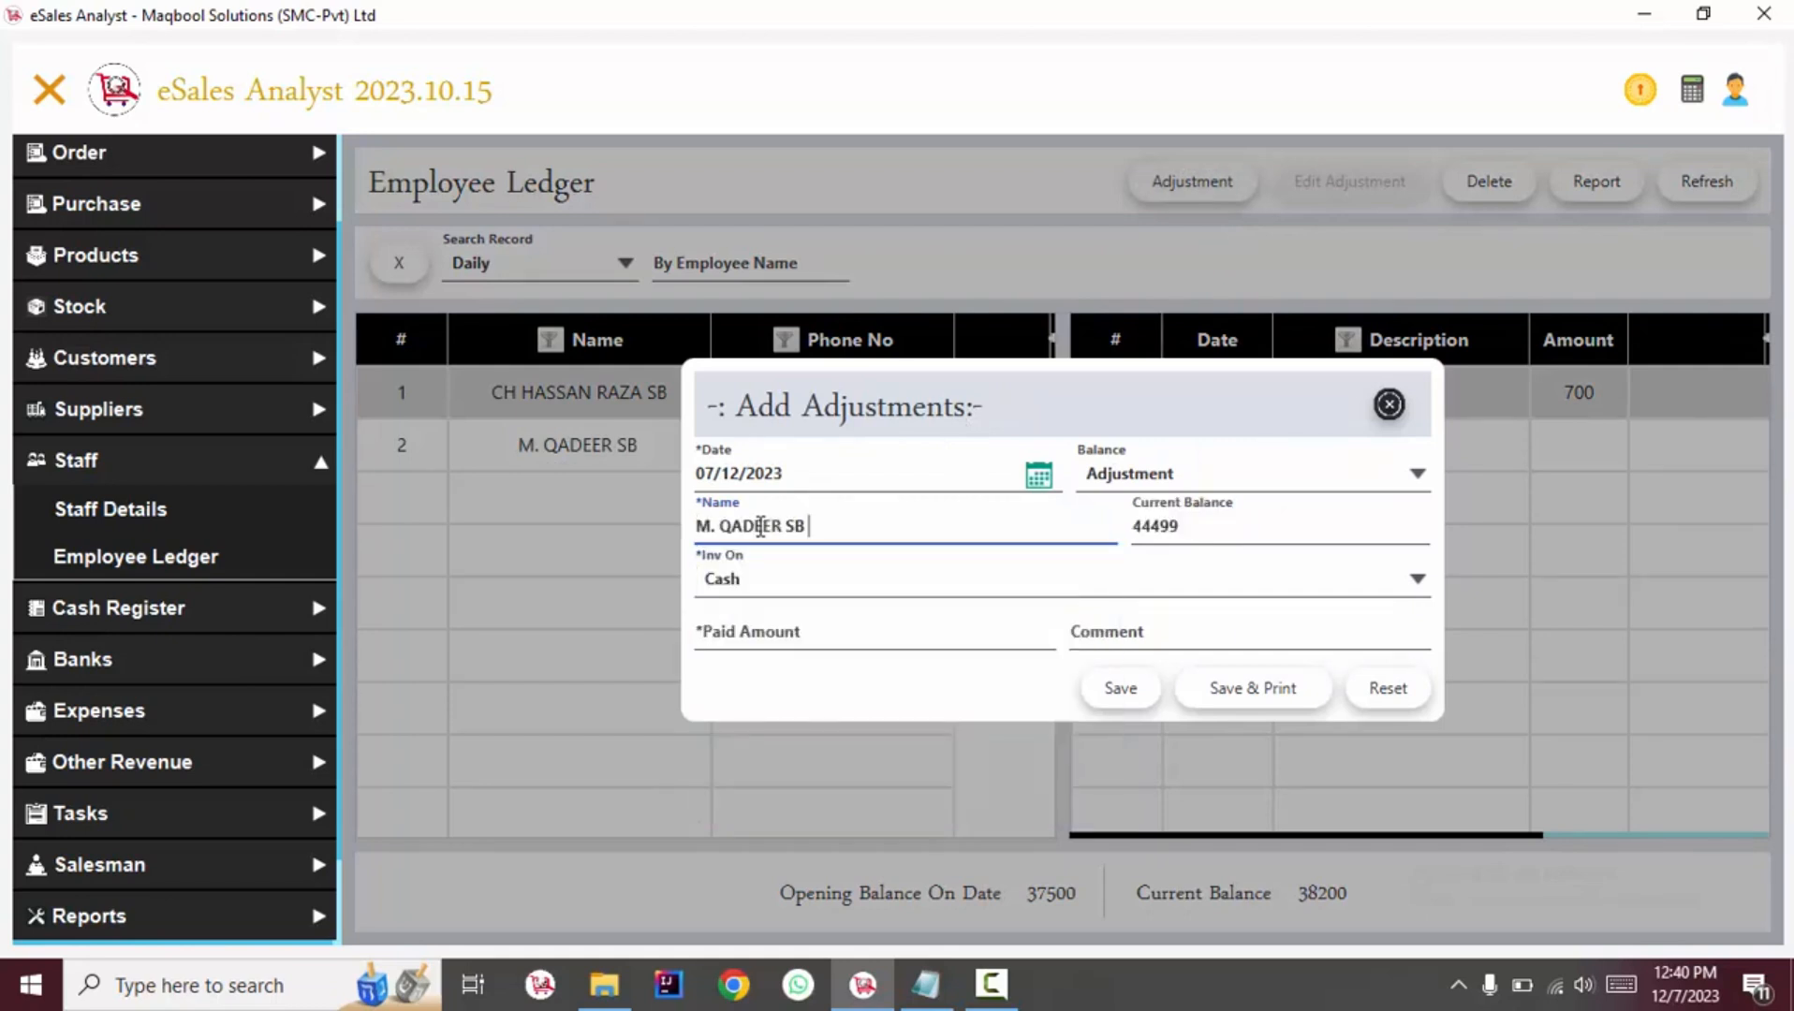
Set the adjustment to be paid by Bank from the HOME CASH account.
left_click(735, 580)
left_click(761, 661)
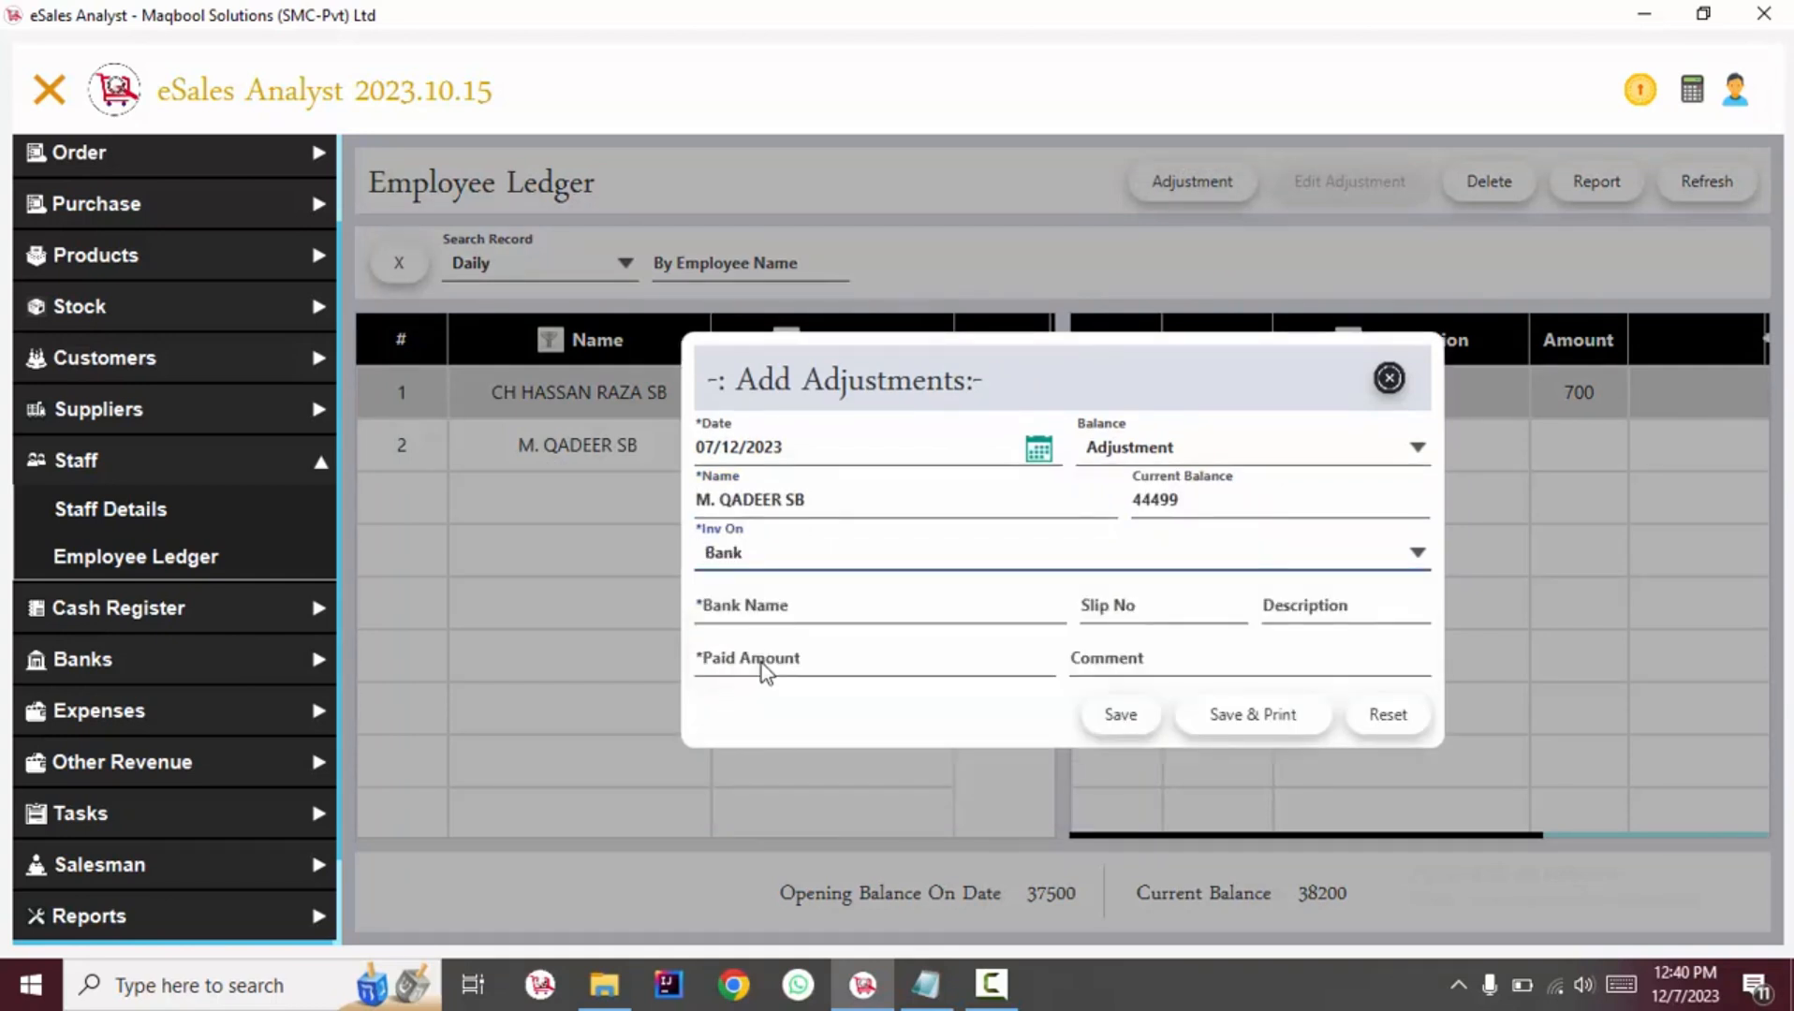
left_click(820, 595)
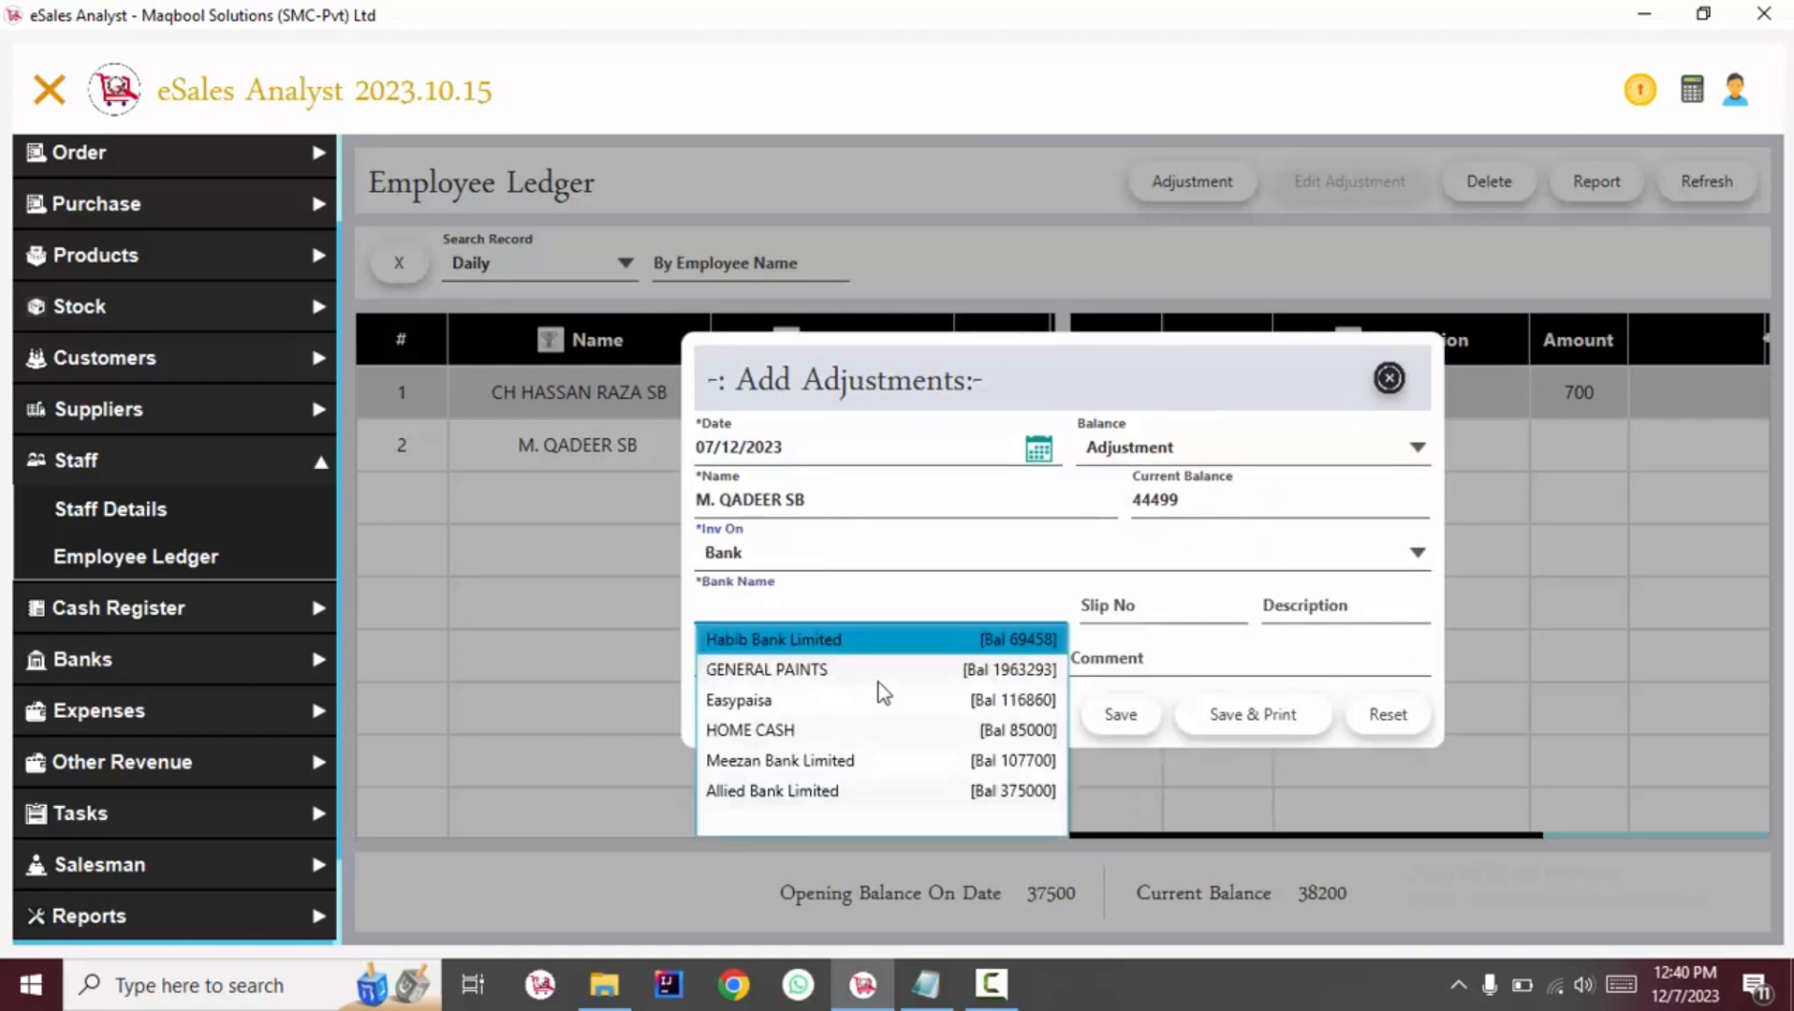
left_click(1131, 614)
Enter a paid amount of 5000 with comment ABC, save the adjustment and close the dialog.
left_click(845, 660)
type("5000")
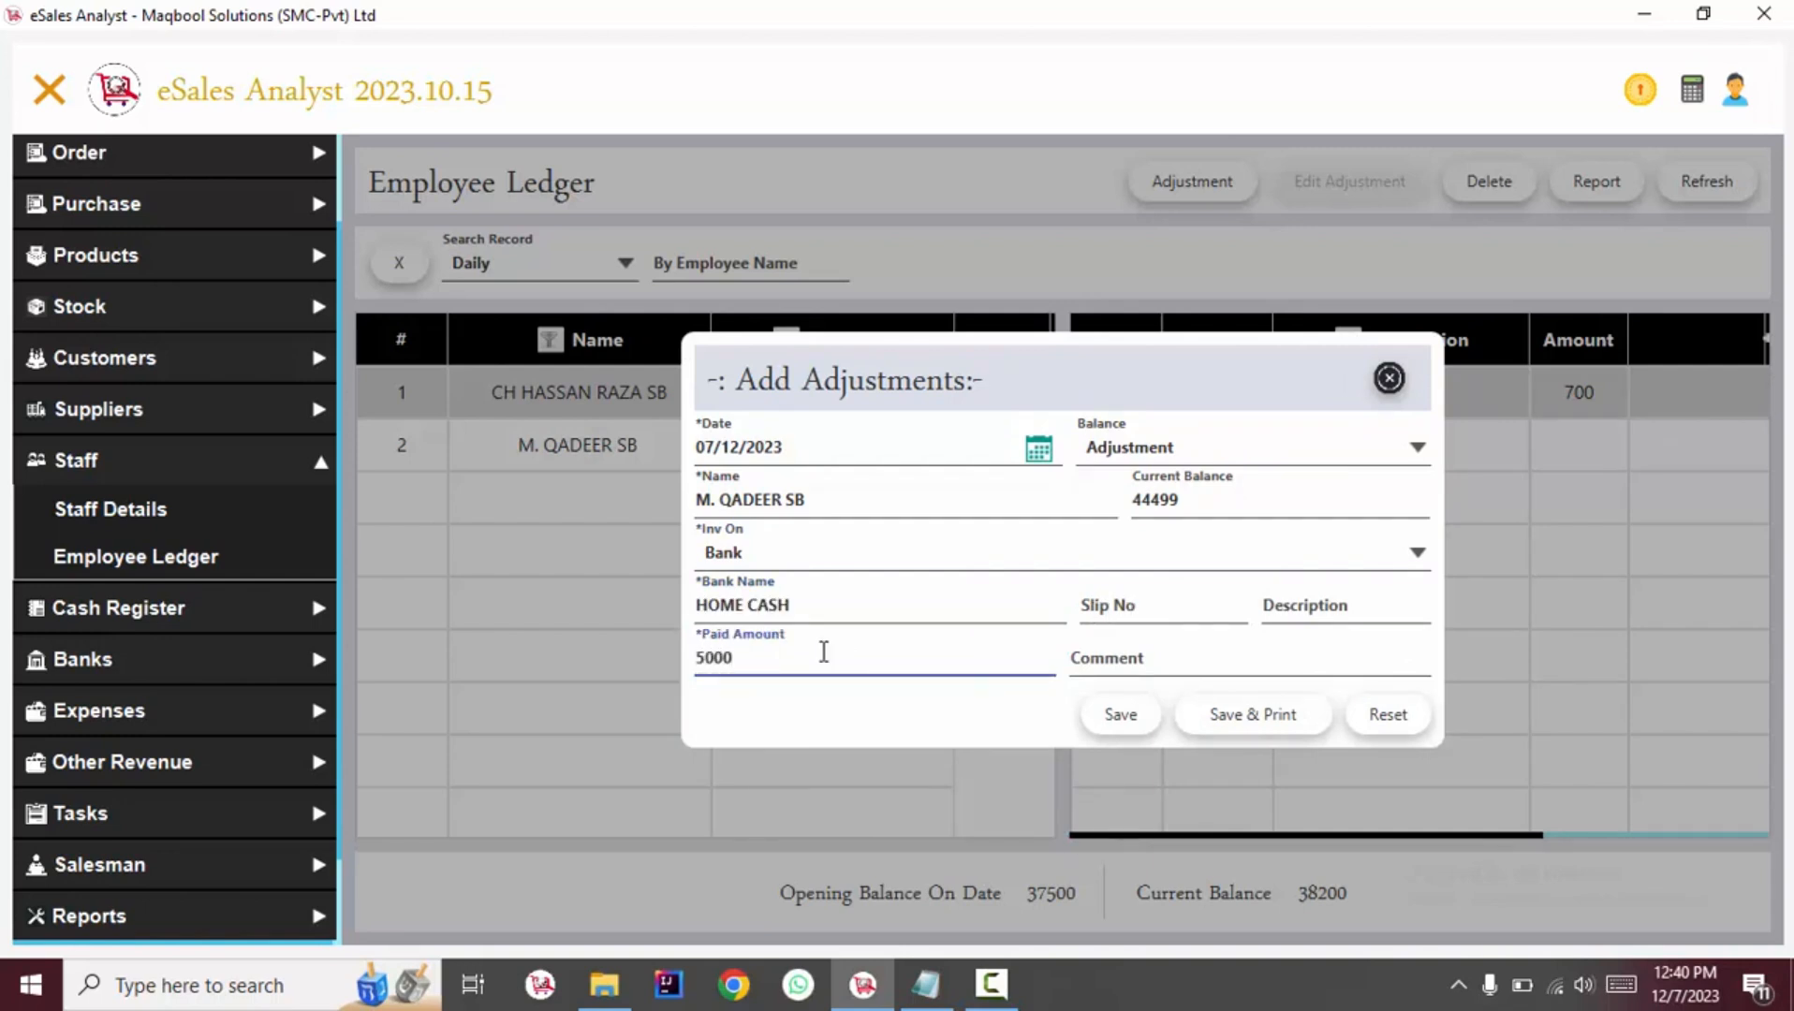
left_click(1128, 658)
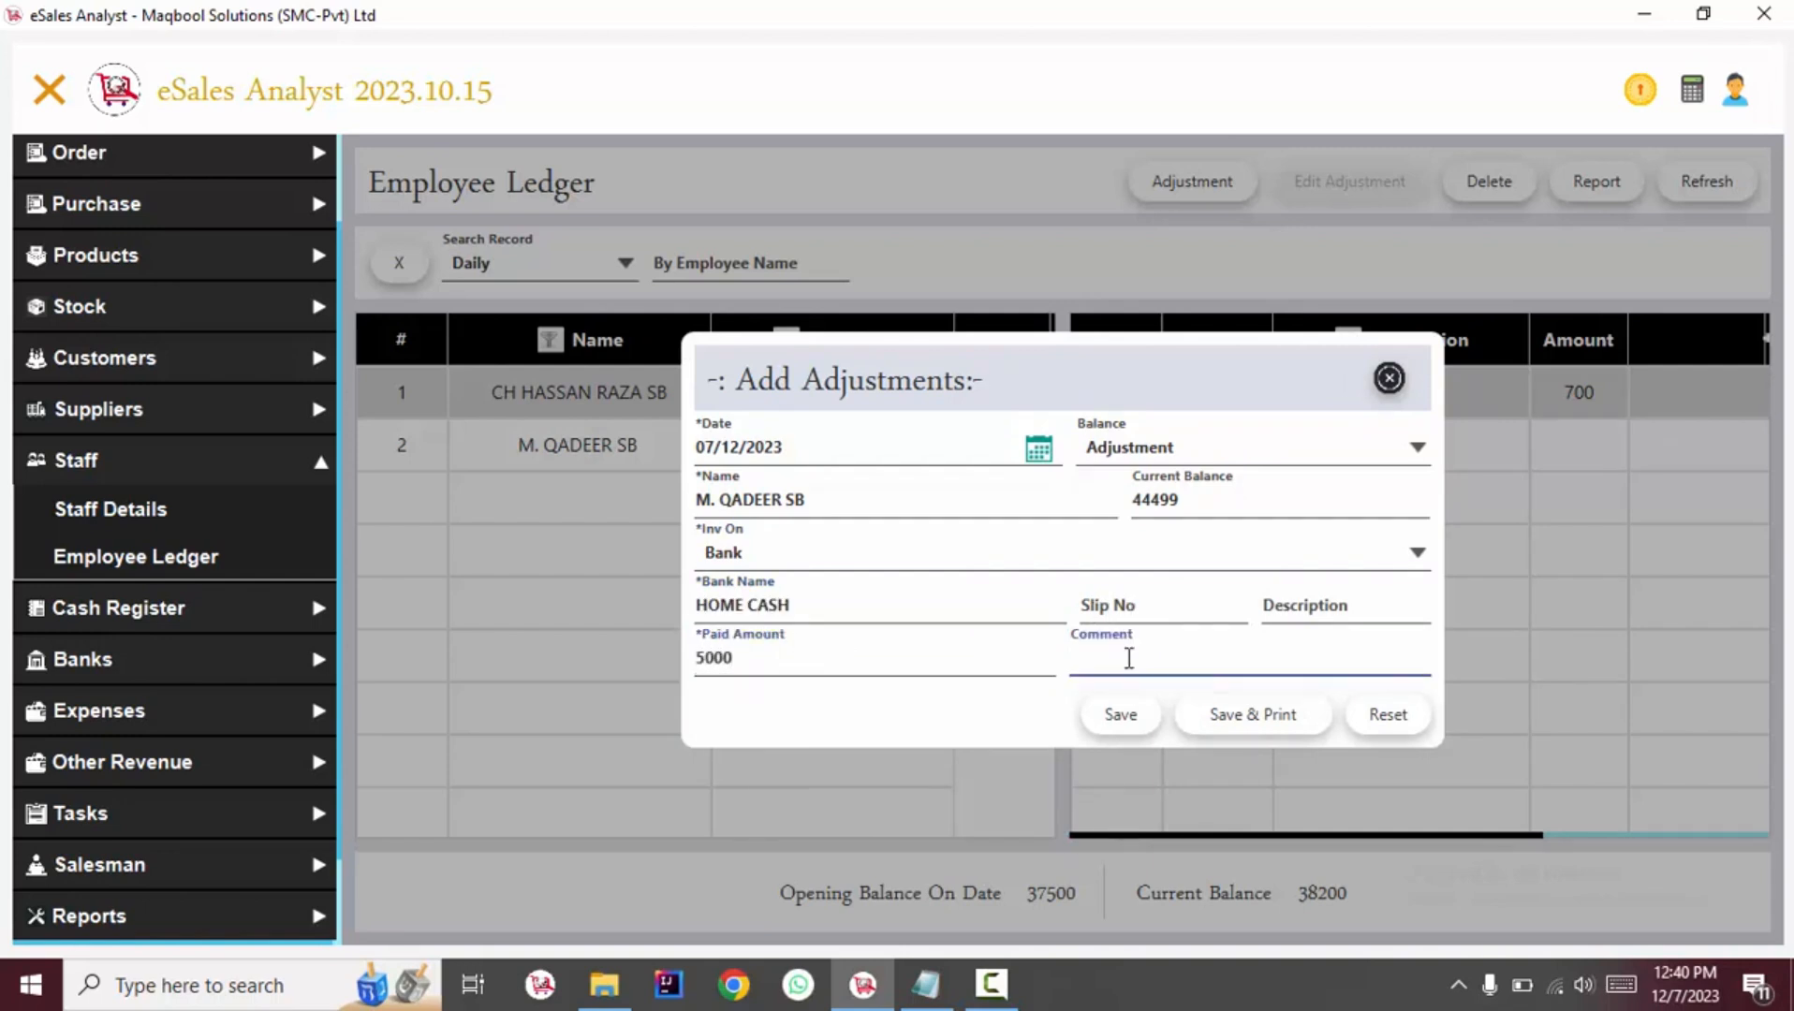
type("ABC")
left_click(1128, 717)
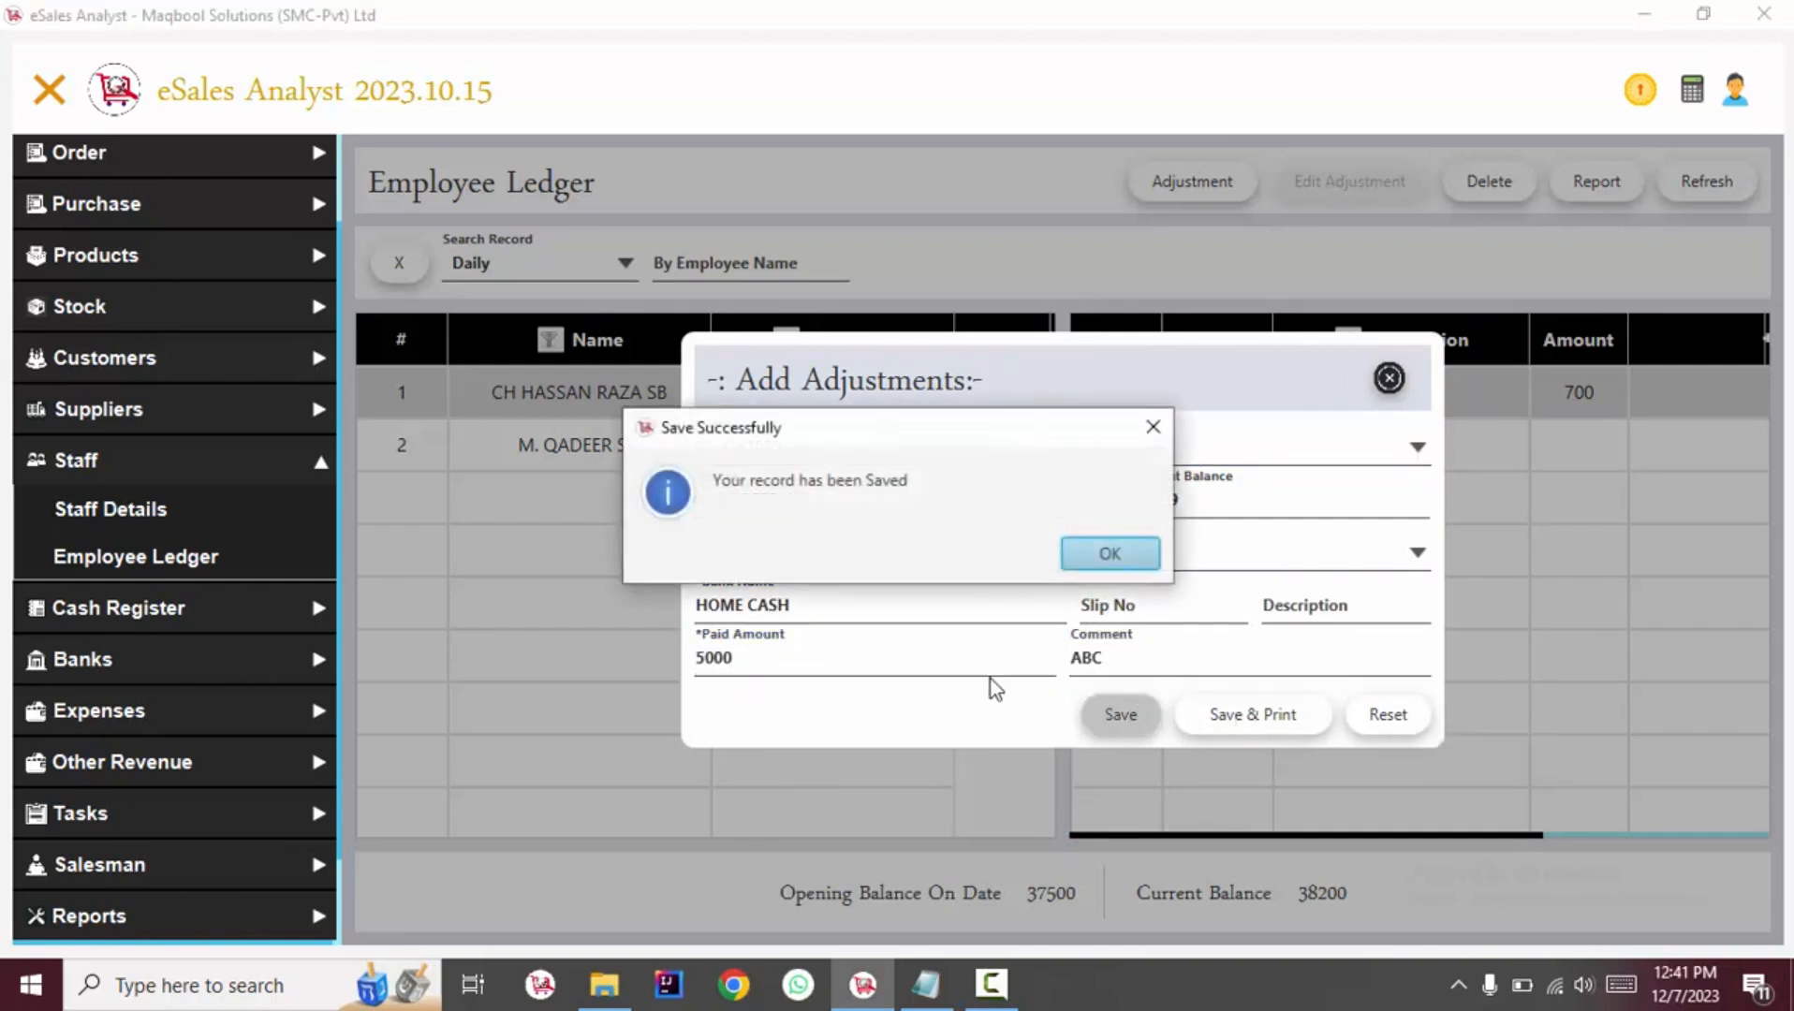
key("Return")
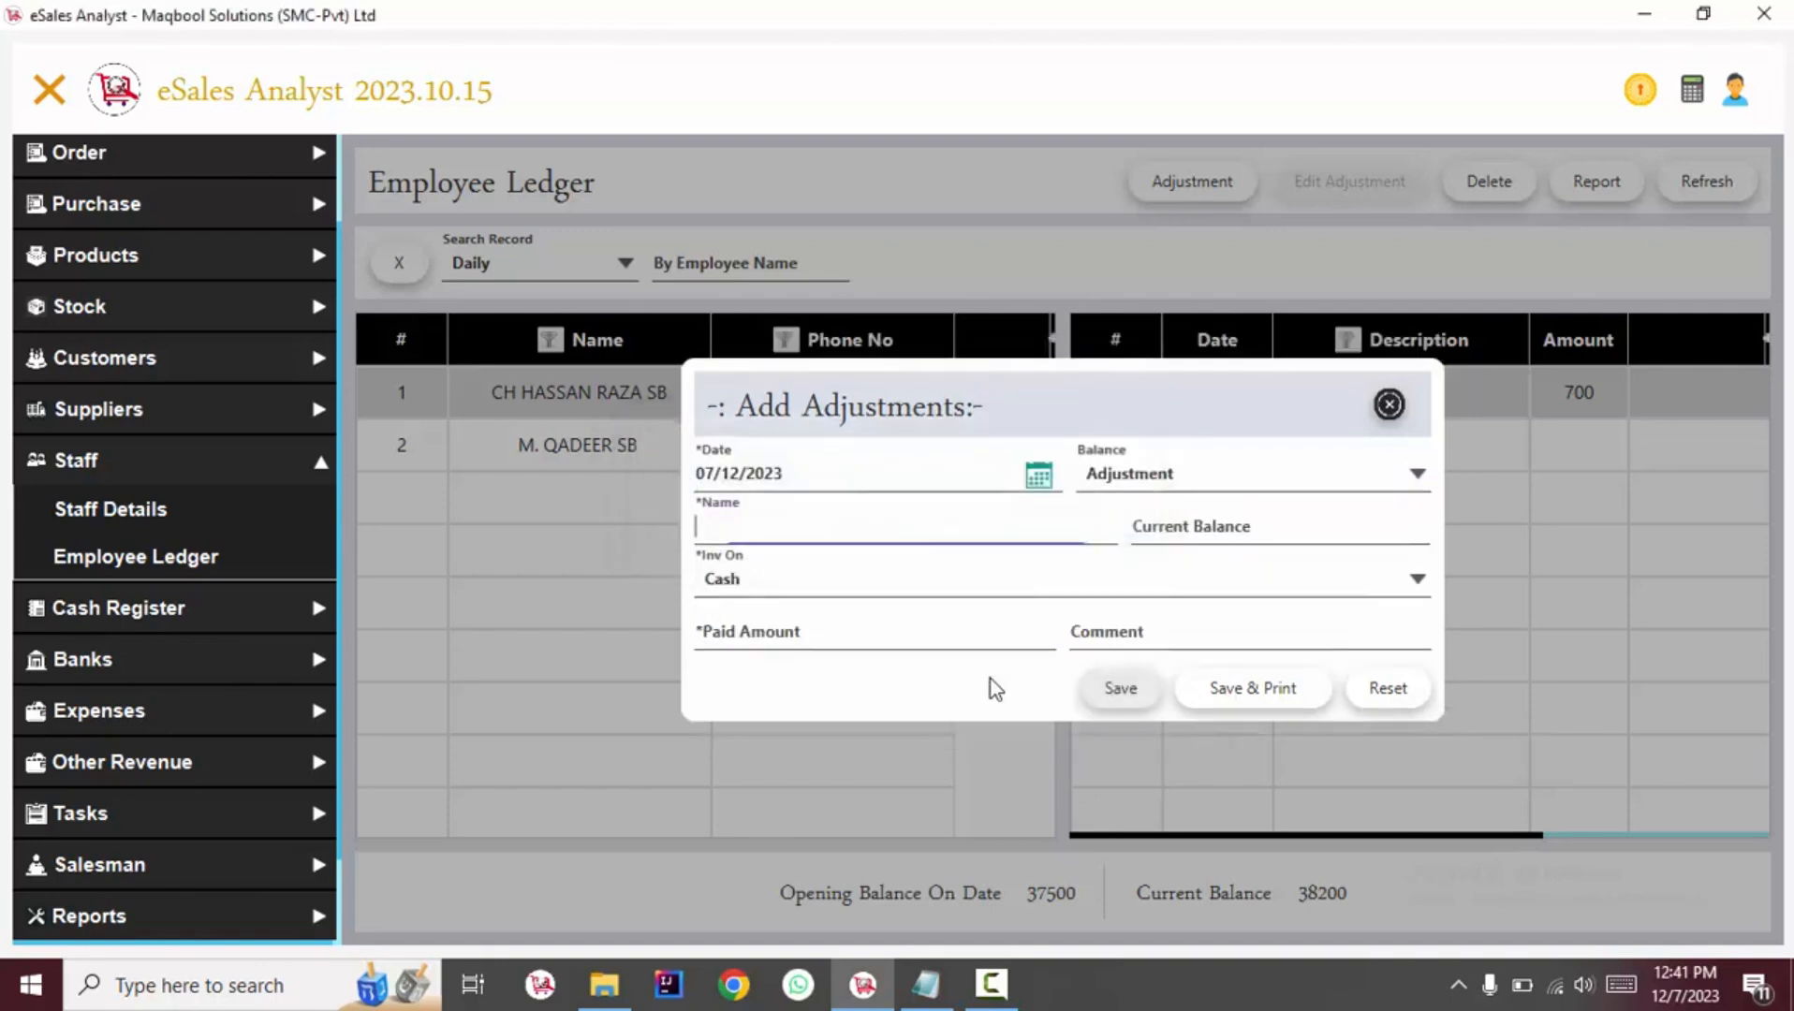
left_click(1389, 378)
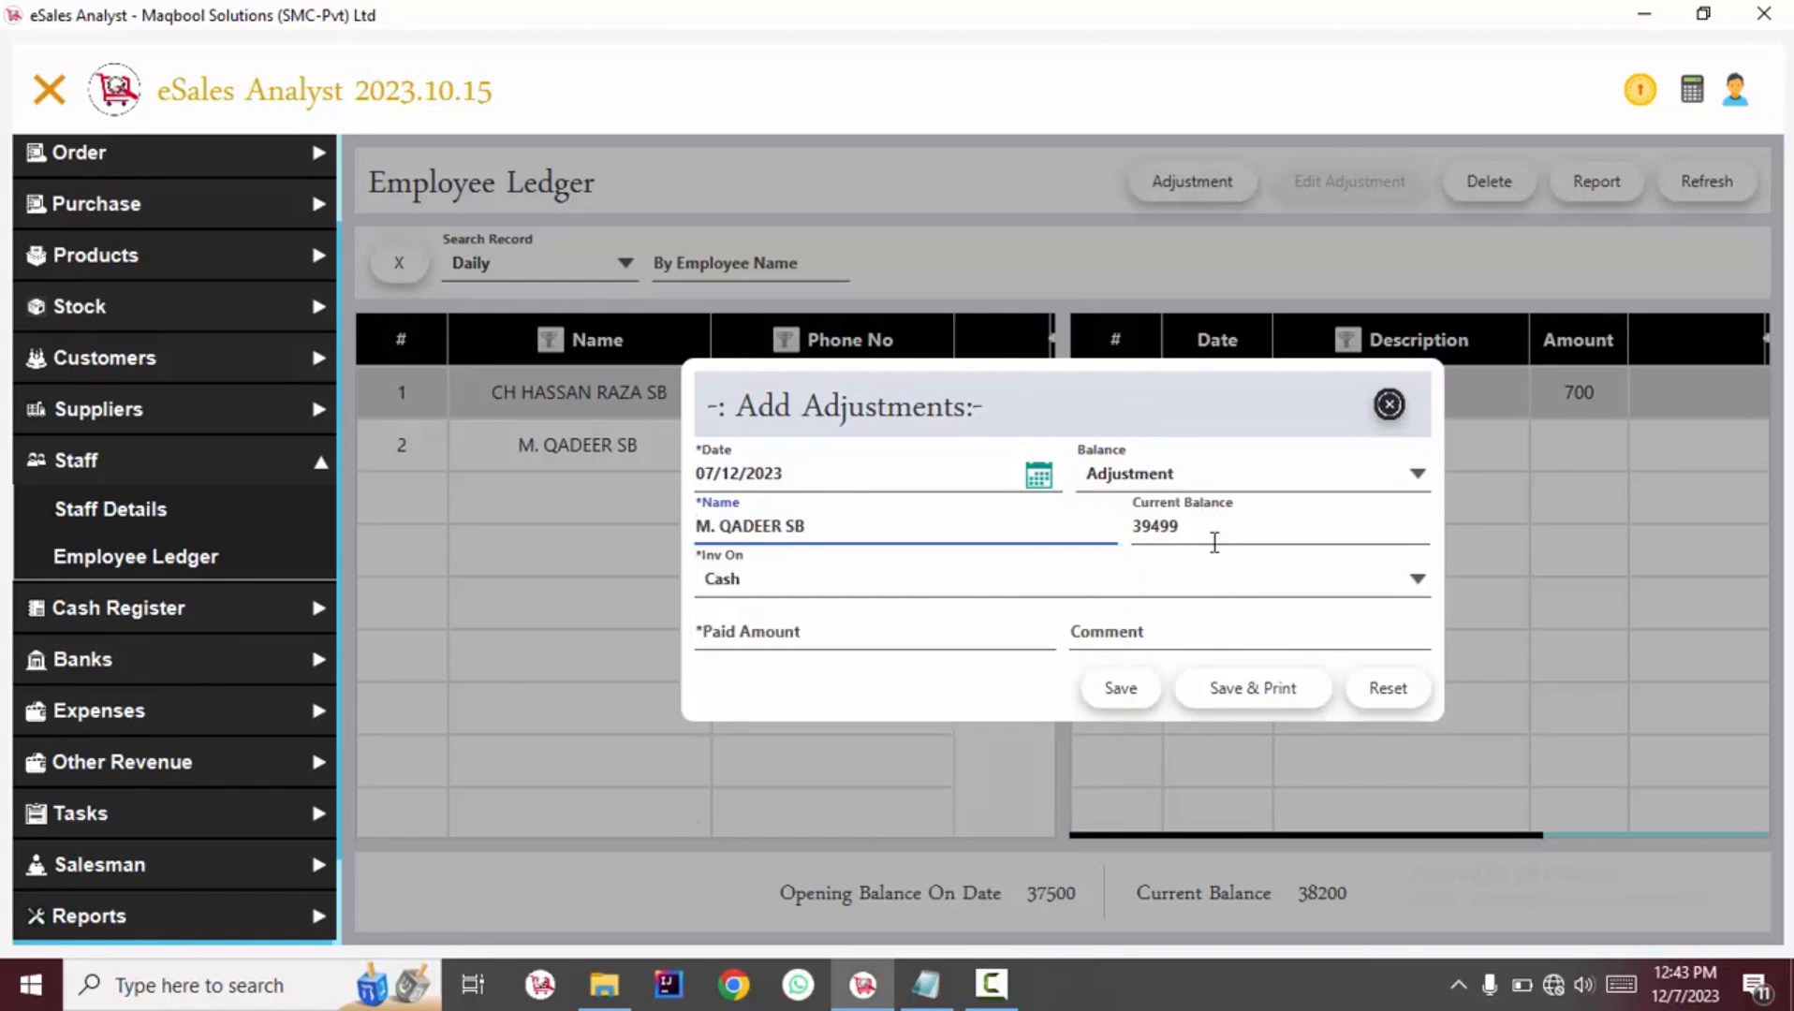
Record a Payable entry of 5000 for the same employee and save it.
left_click_drag(1214, 540, 1104, 515)
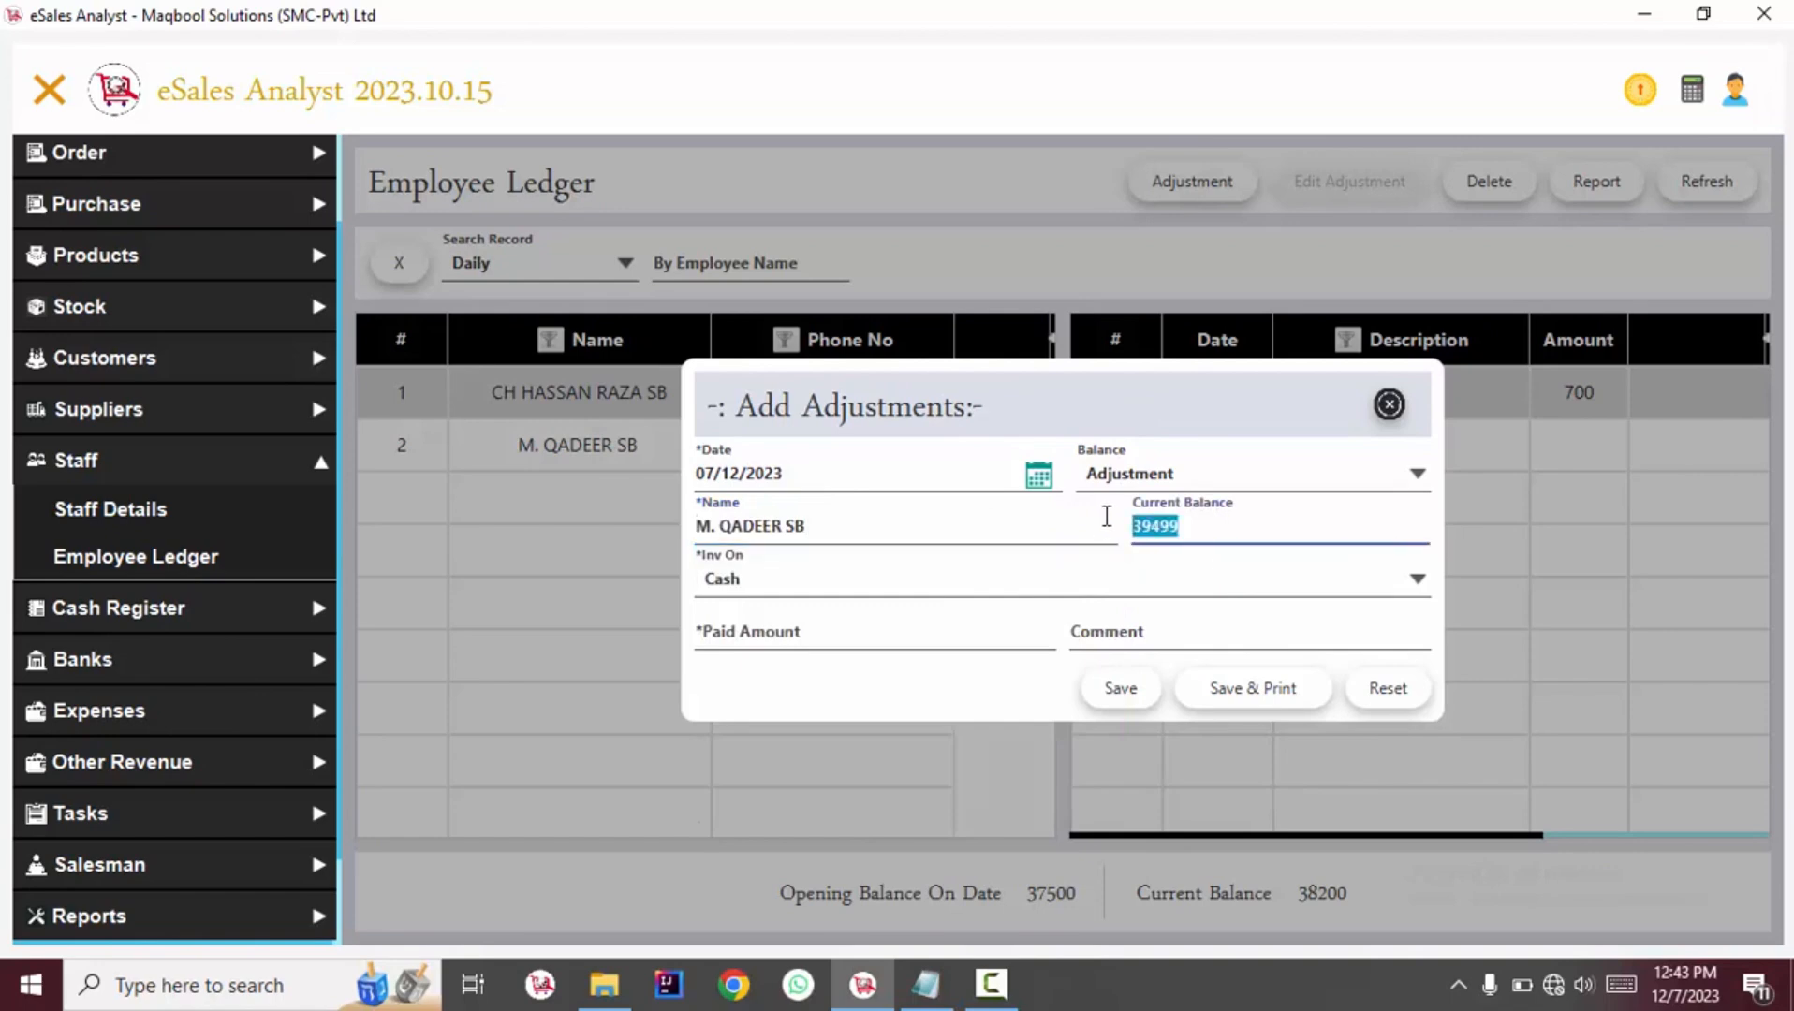
left_click(1131, 482)
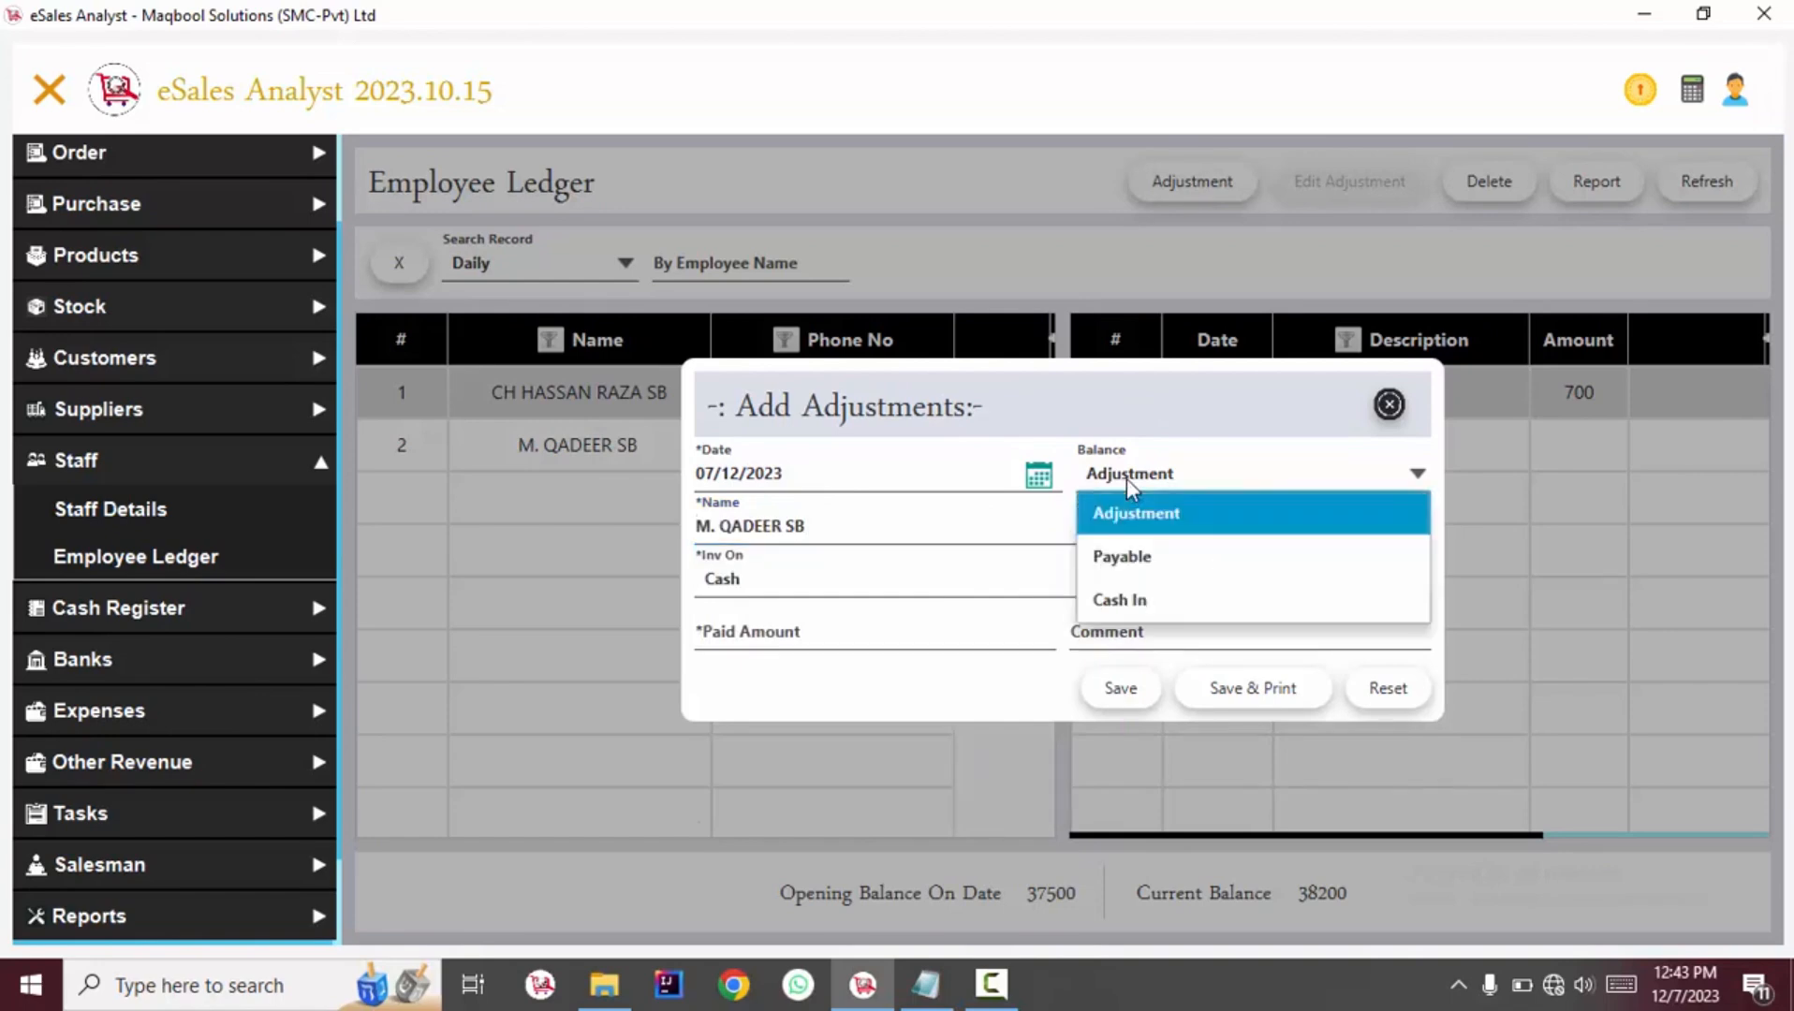
left_click(1135, 562)
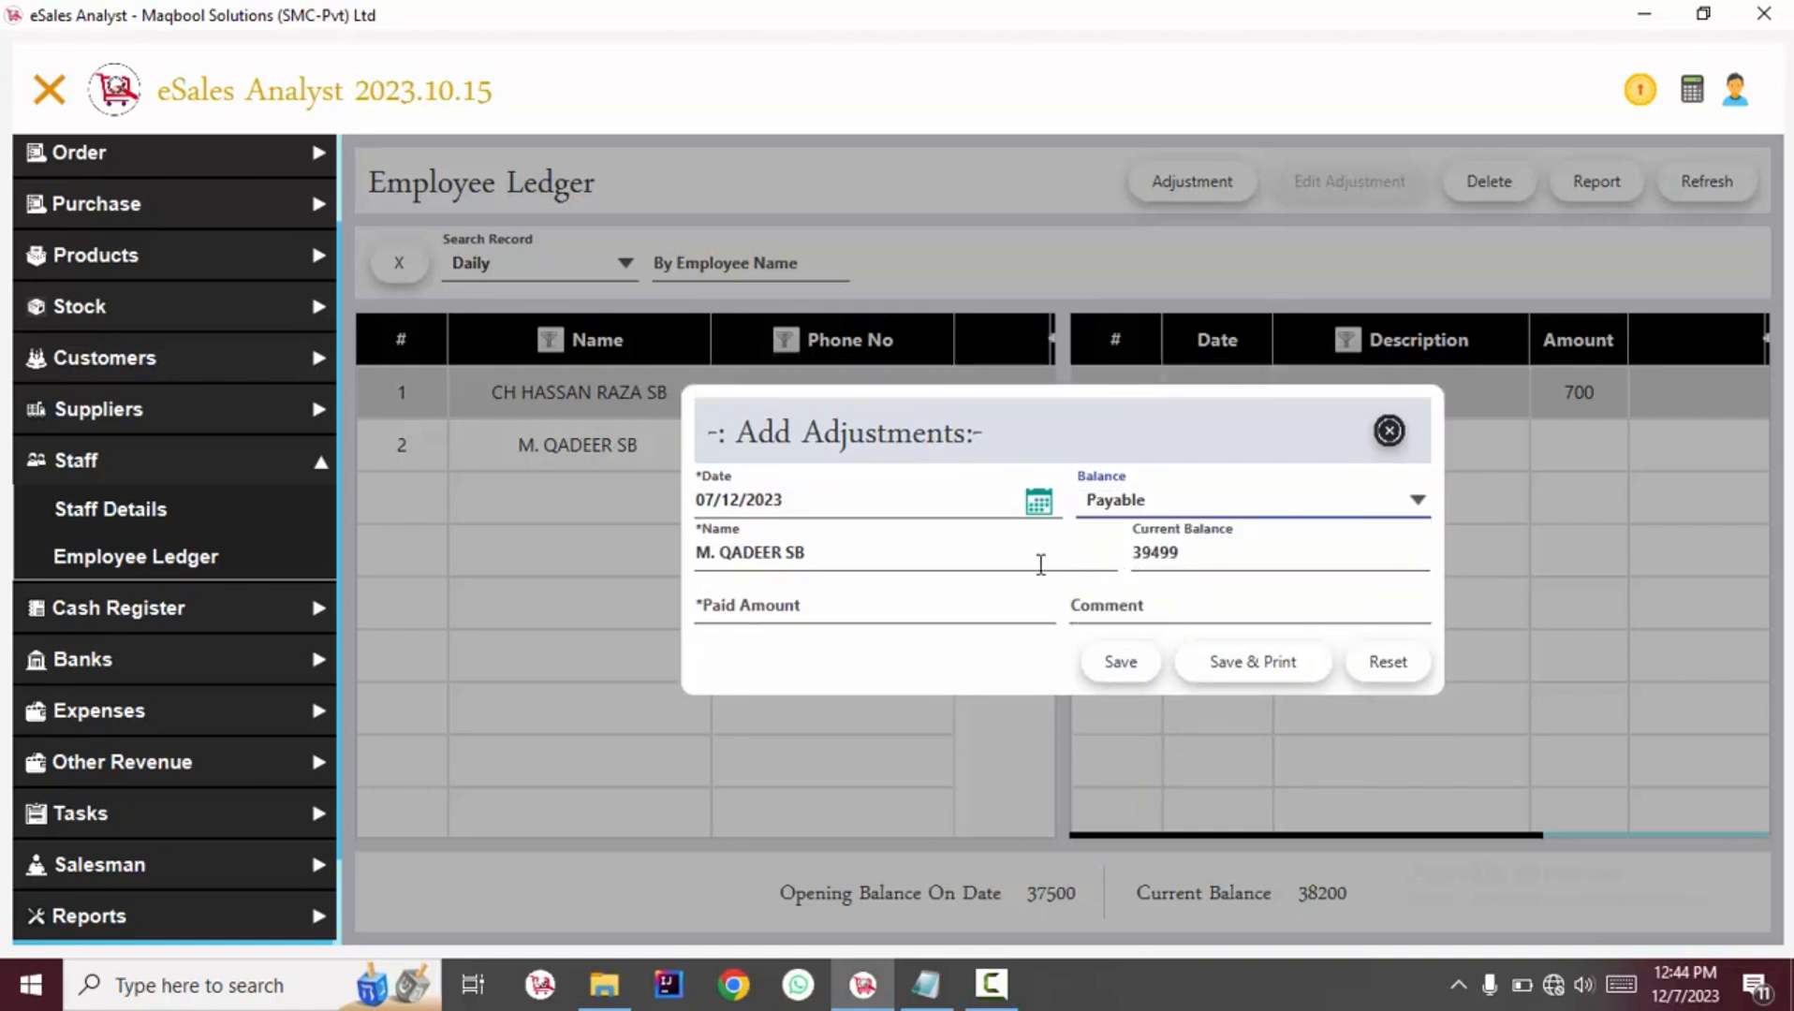
double_click(1088, 542)
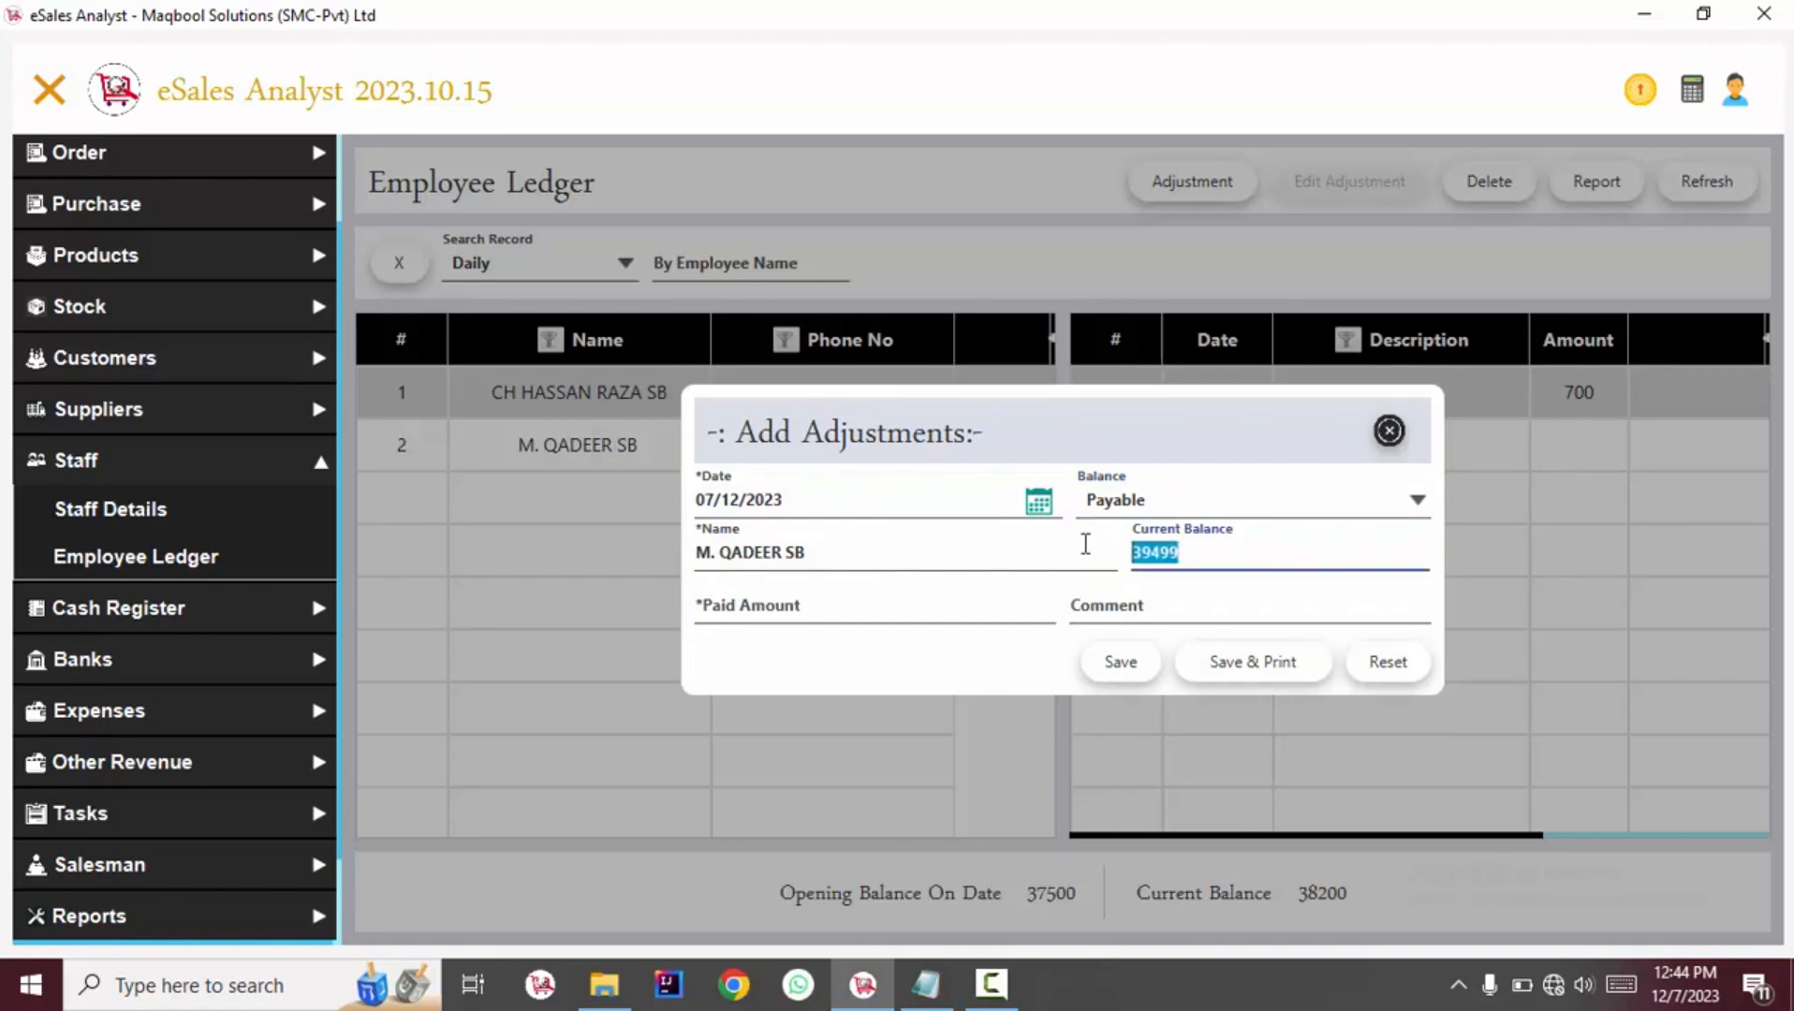
left_click(888, 618)
type("5000")
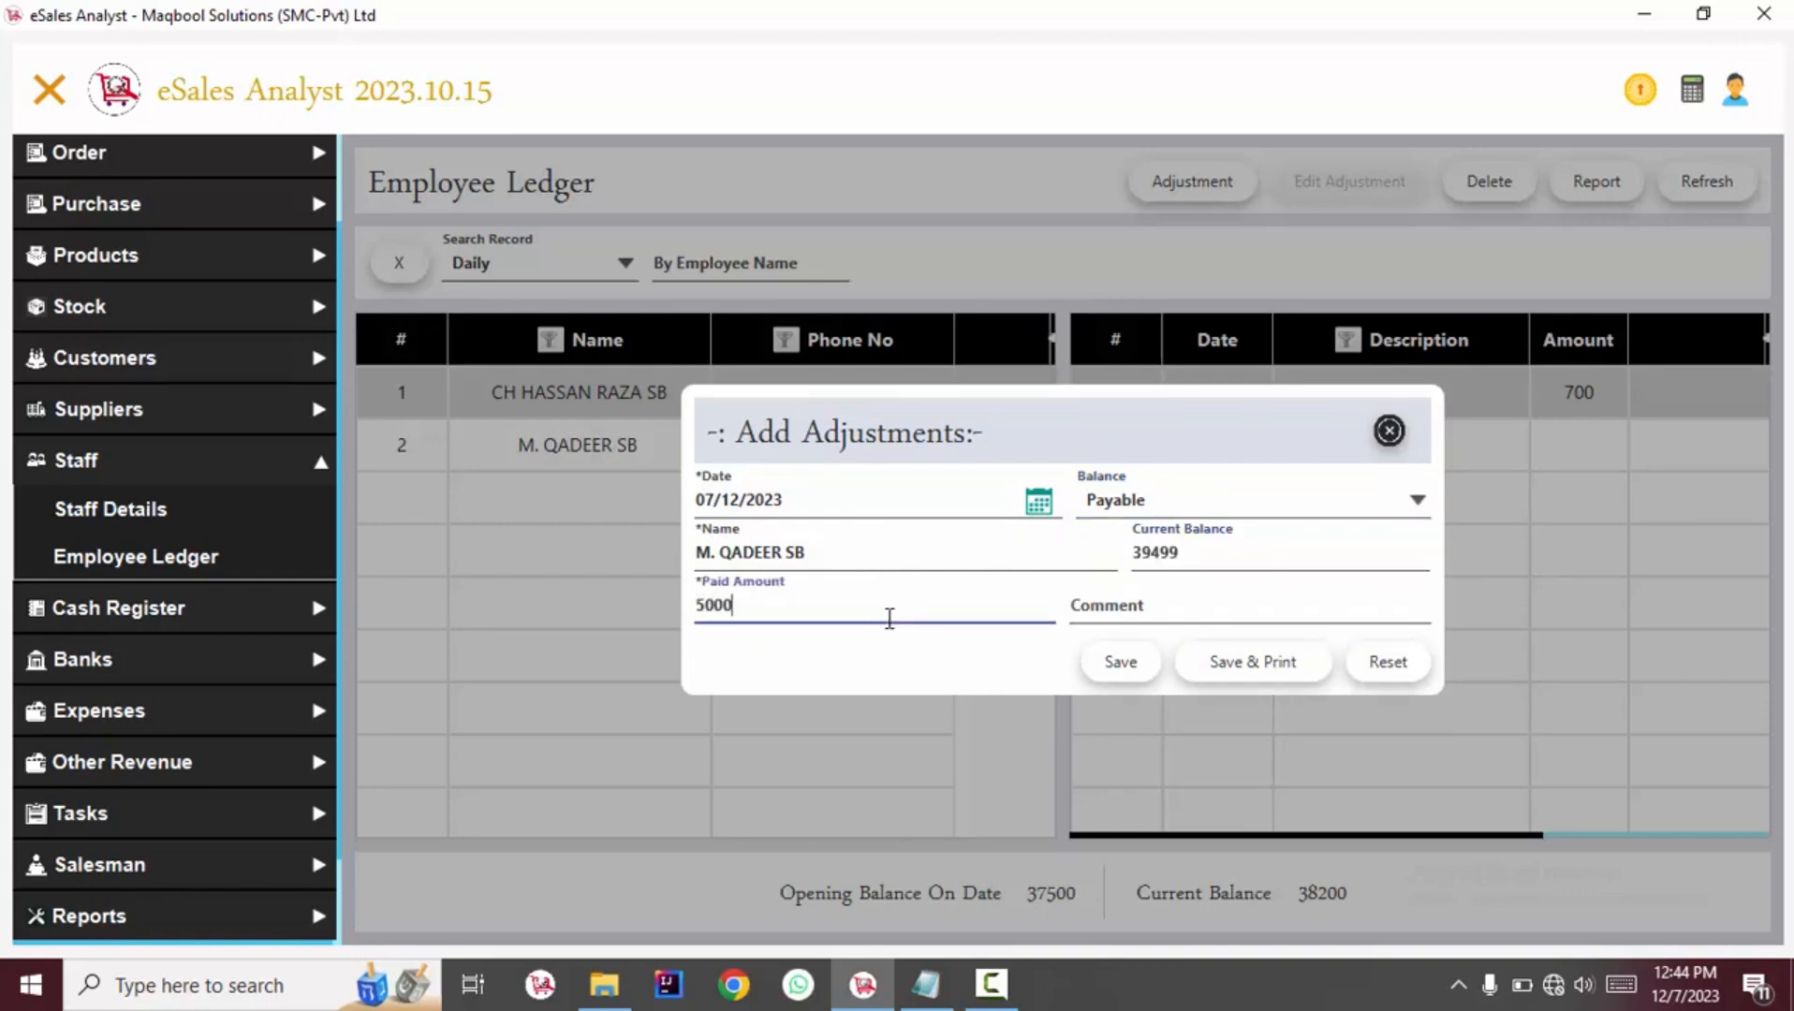
left_click(1124, 669)
Start a Cash In entry and select the same employee for it.
left_click(1109, 554)
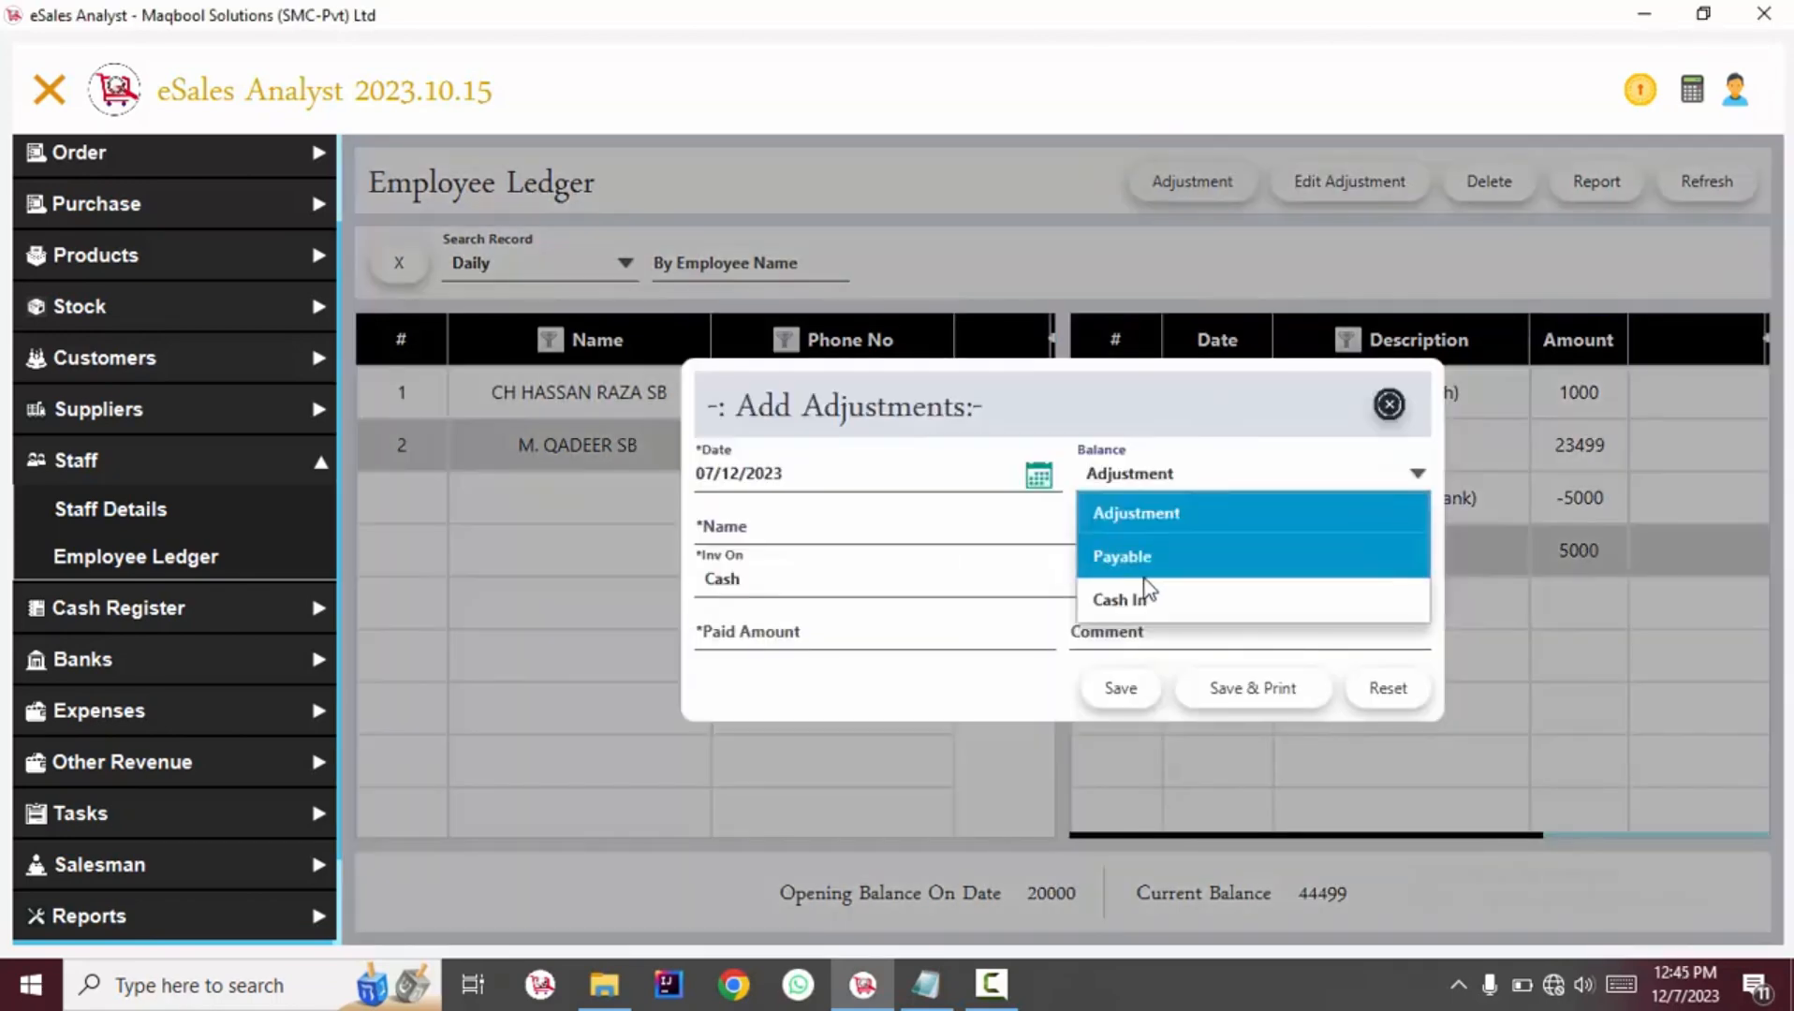
left_click(1140, 602)
left_click(981, 526)
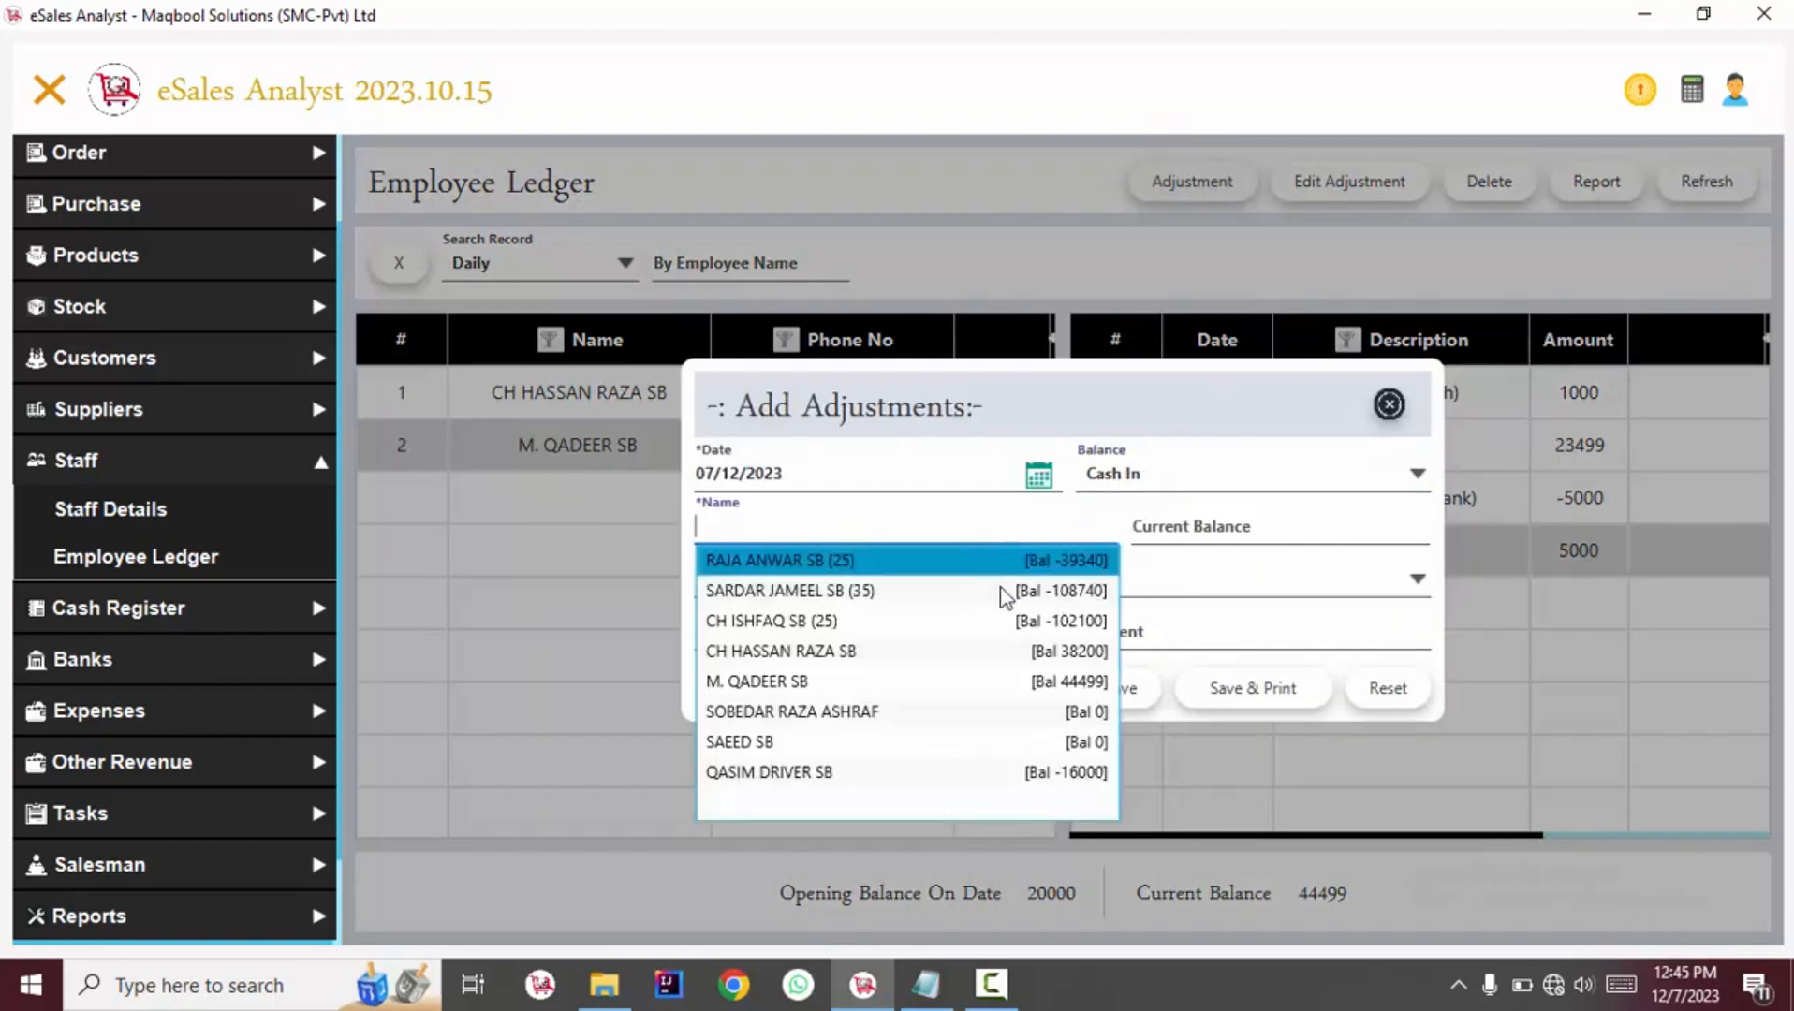
left_click(1086, 681)
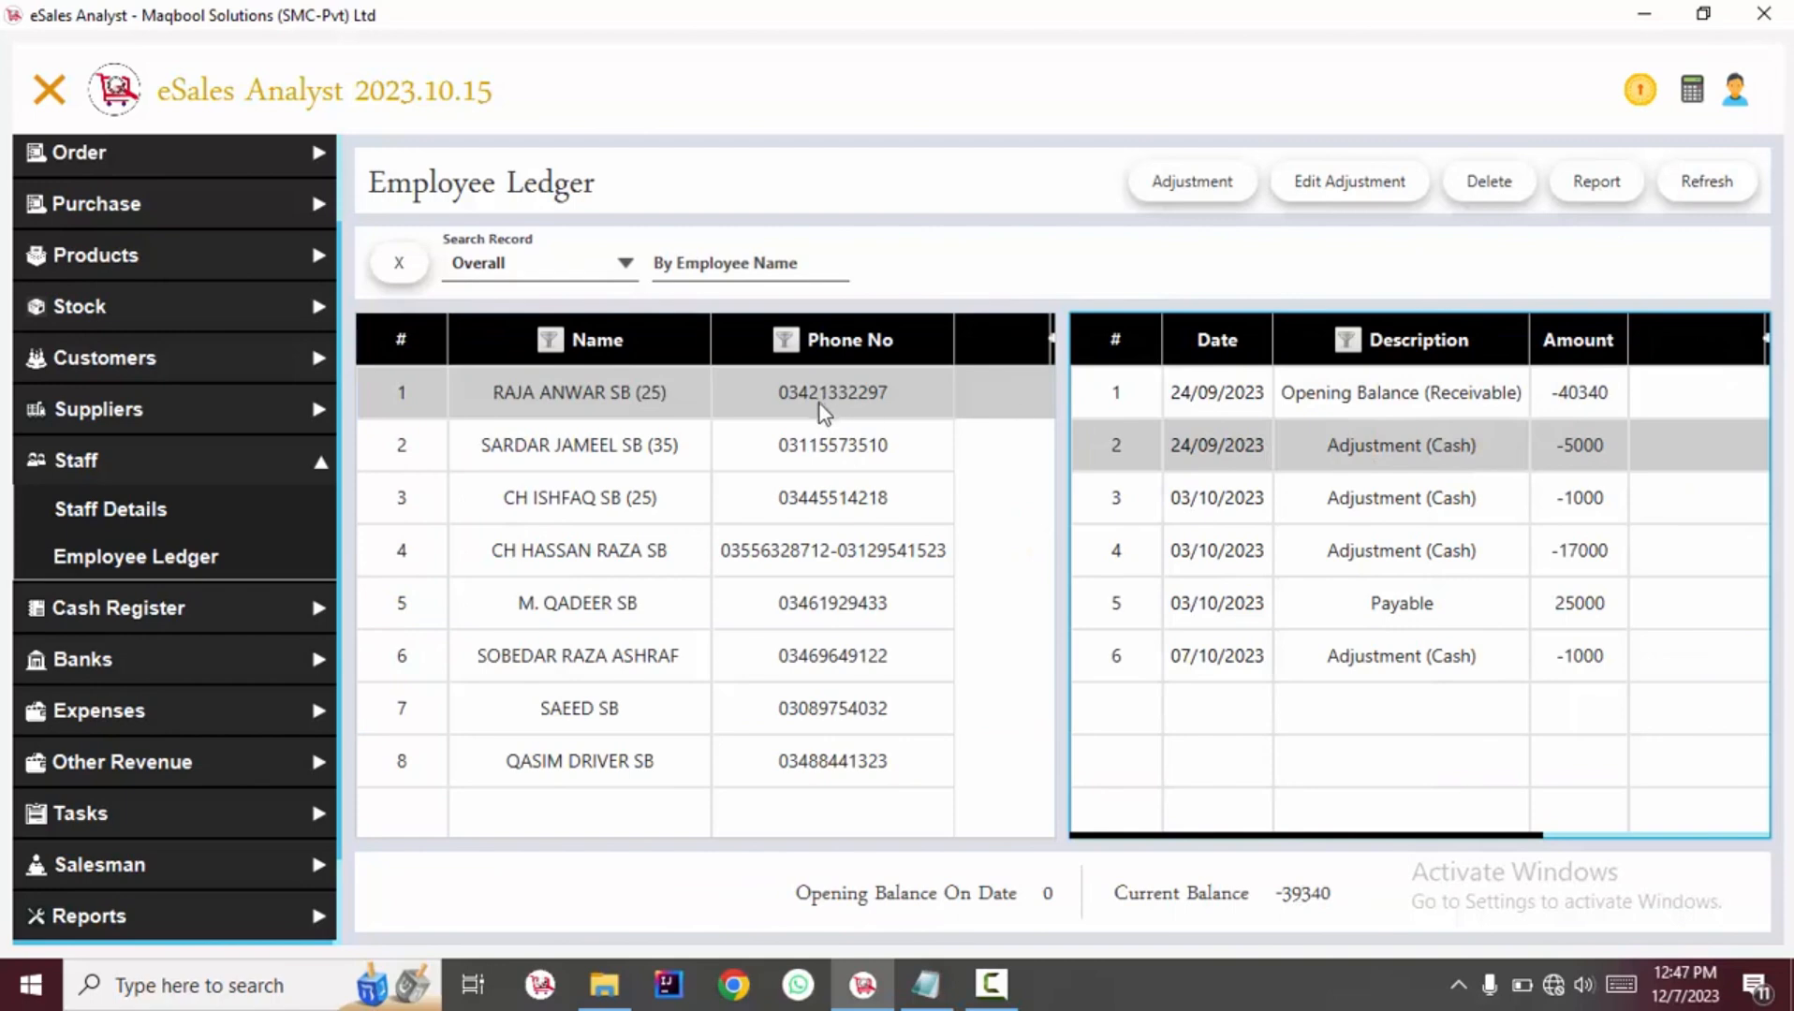
Open the first employee's overall salaries payable report, zoom in to review the entries, and close it.
left_click(549, 263)
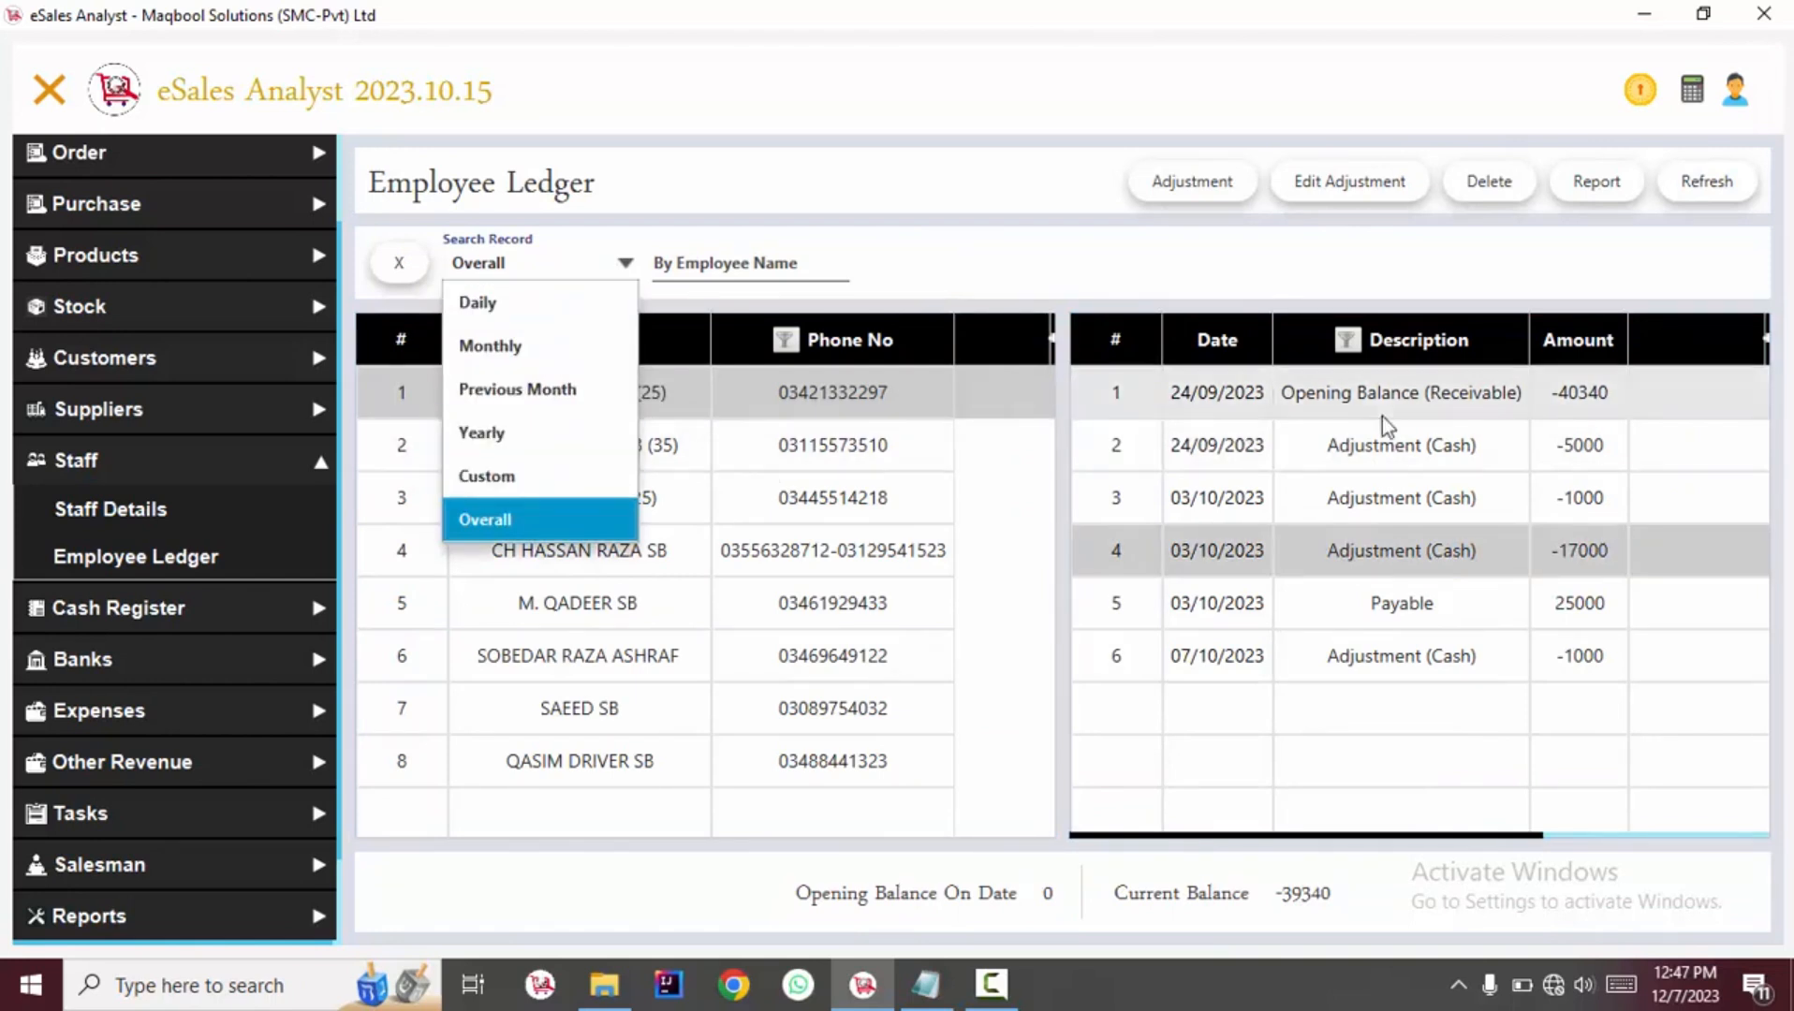
left_click(1386, 393)
left_click(1603, 181)
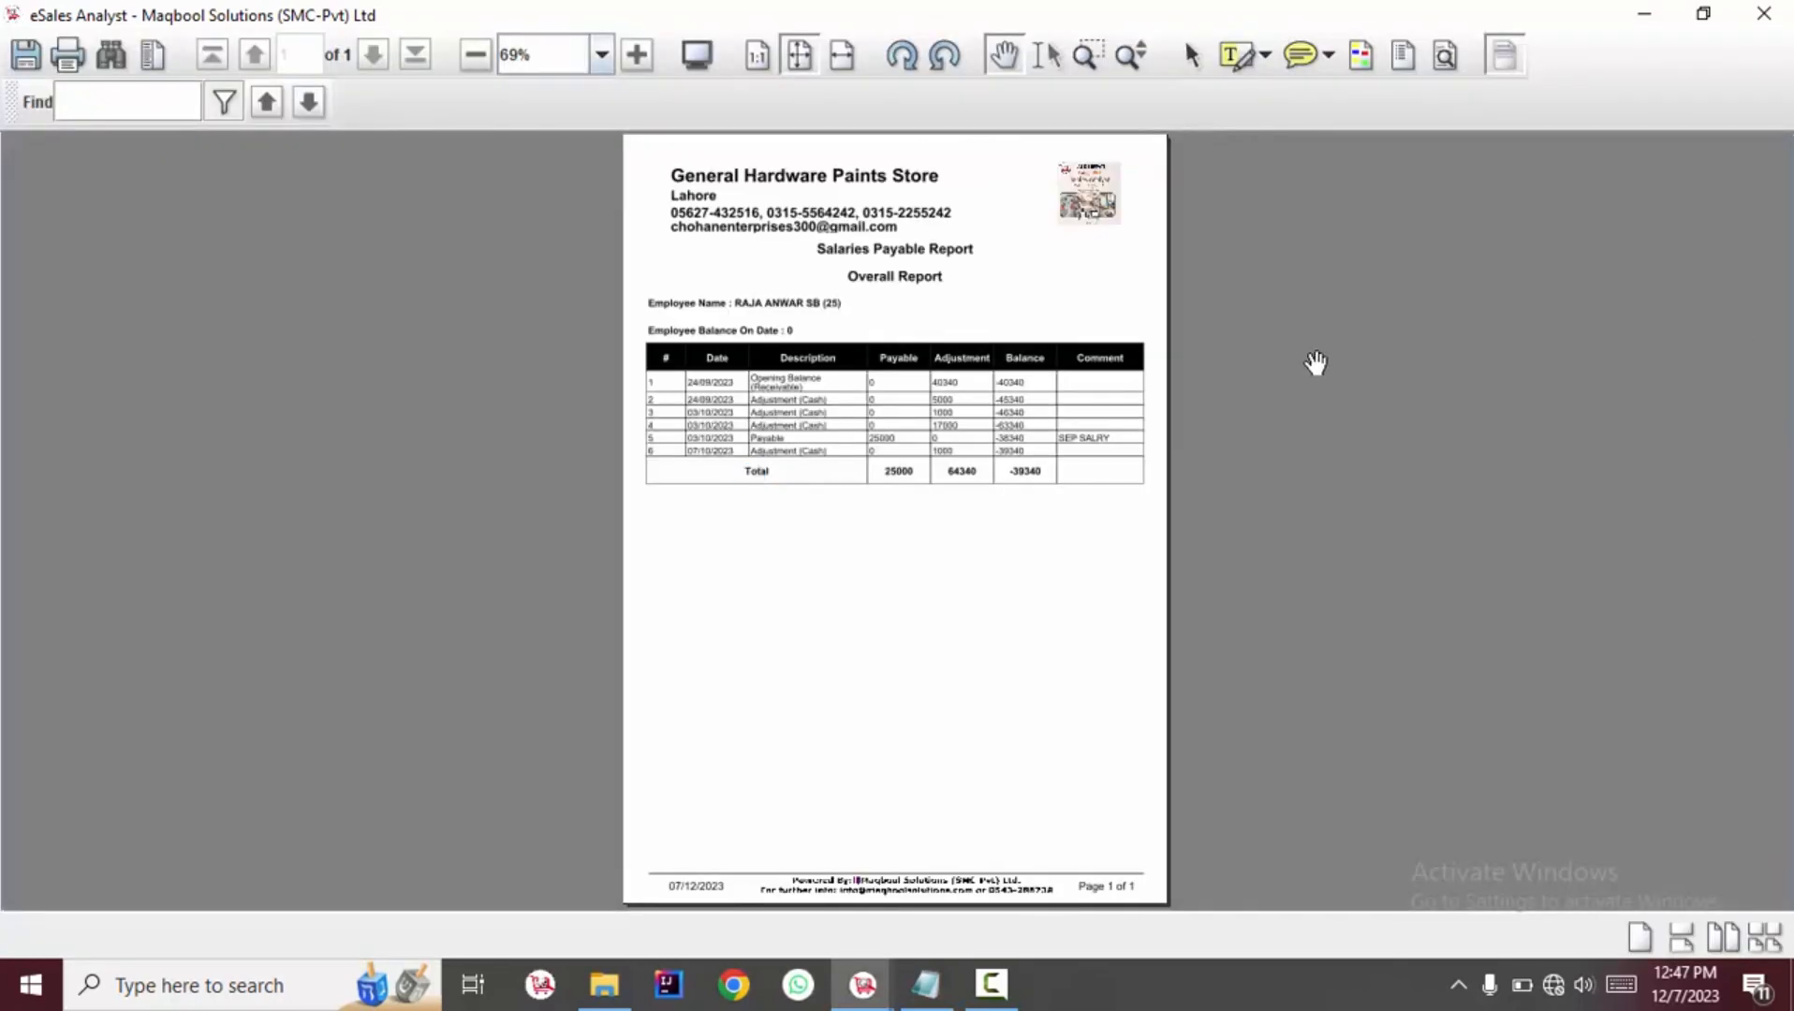
left_click(636, 55)
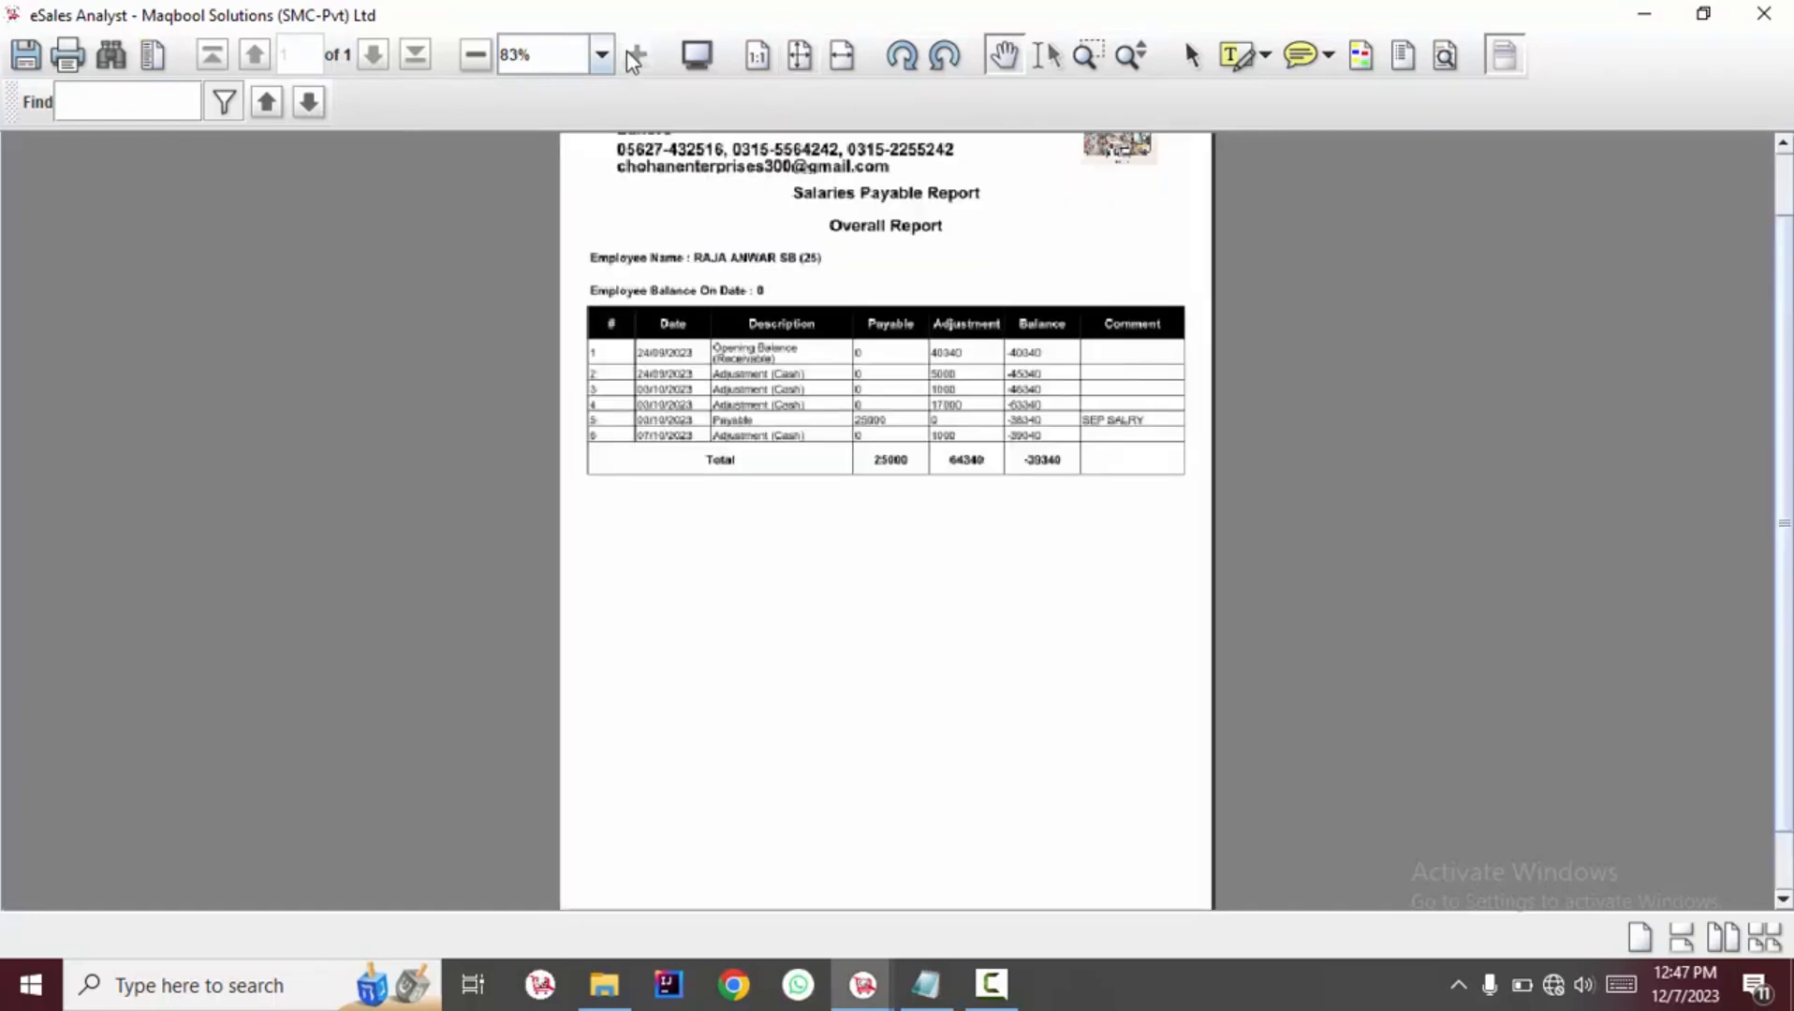
left_click(634, 56)
left_click(635, 57)
left_click(633, 58)
scroll(760, 384, "up", 2)
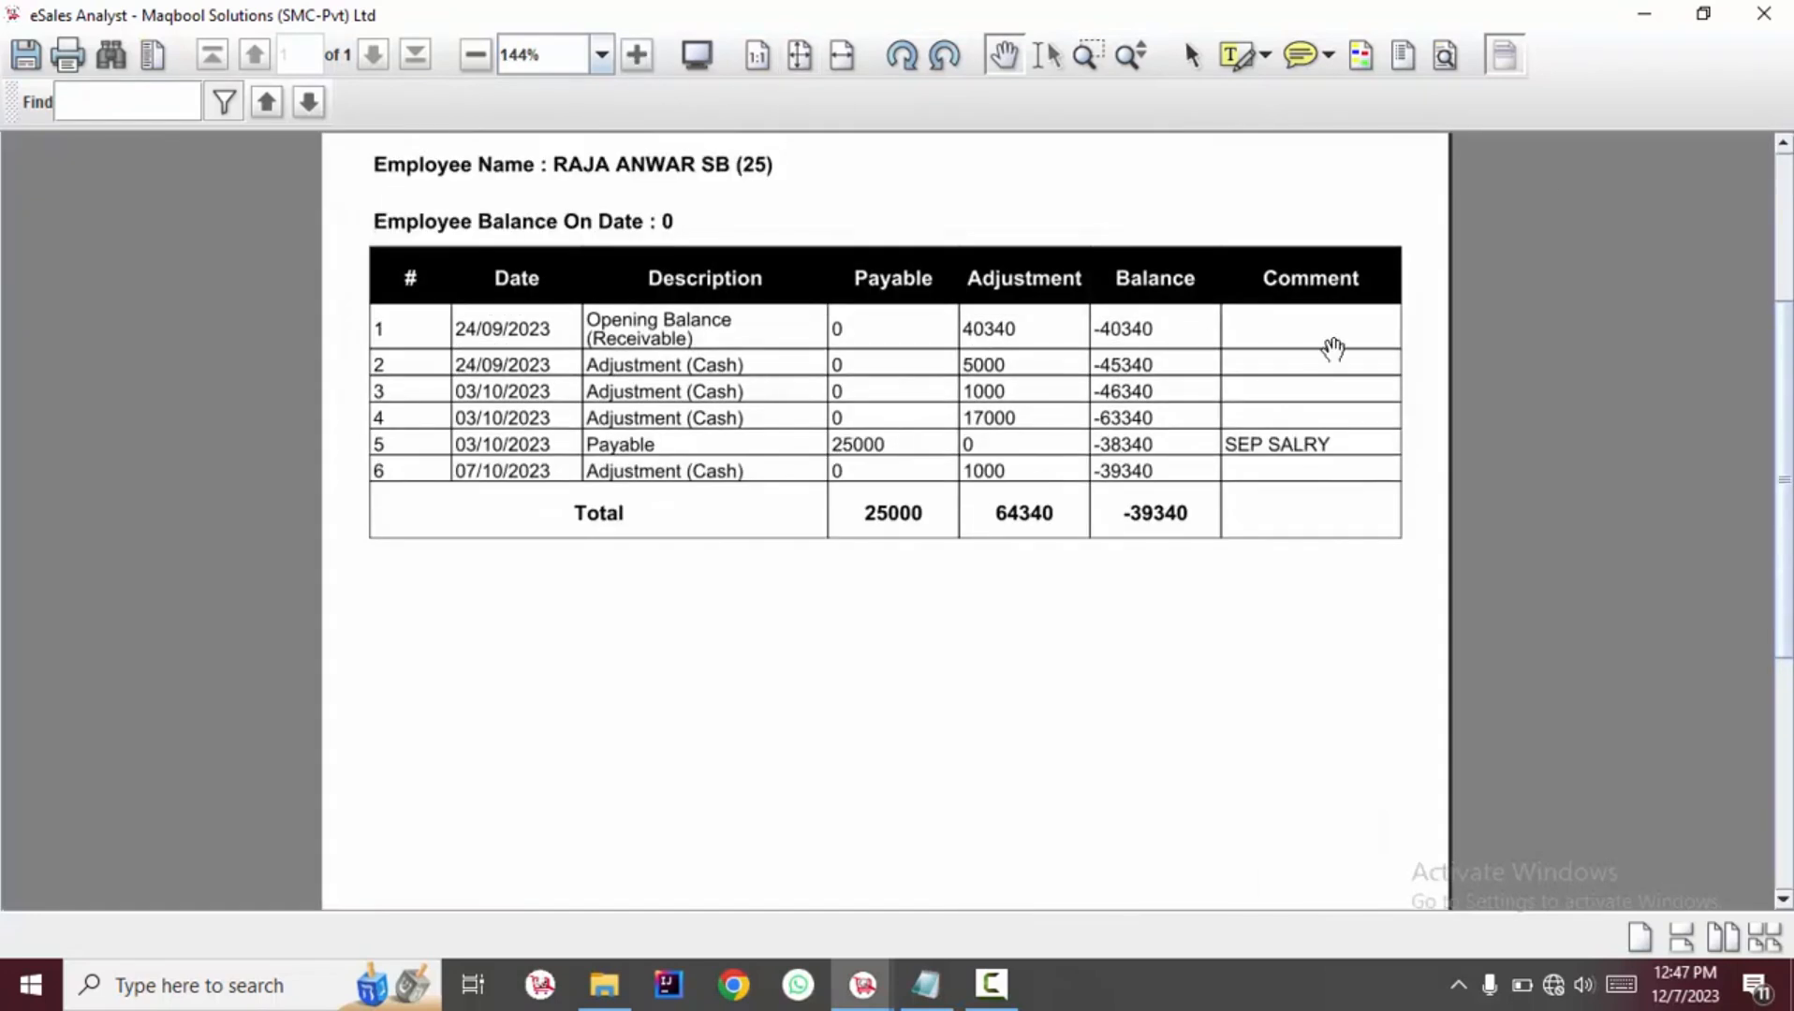
left_click(1763, 13)
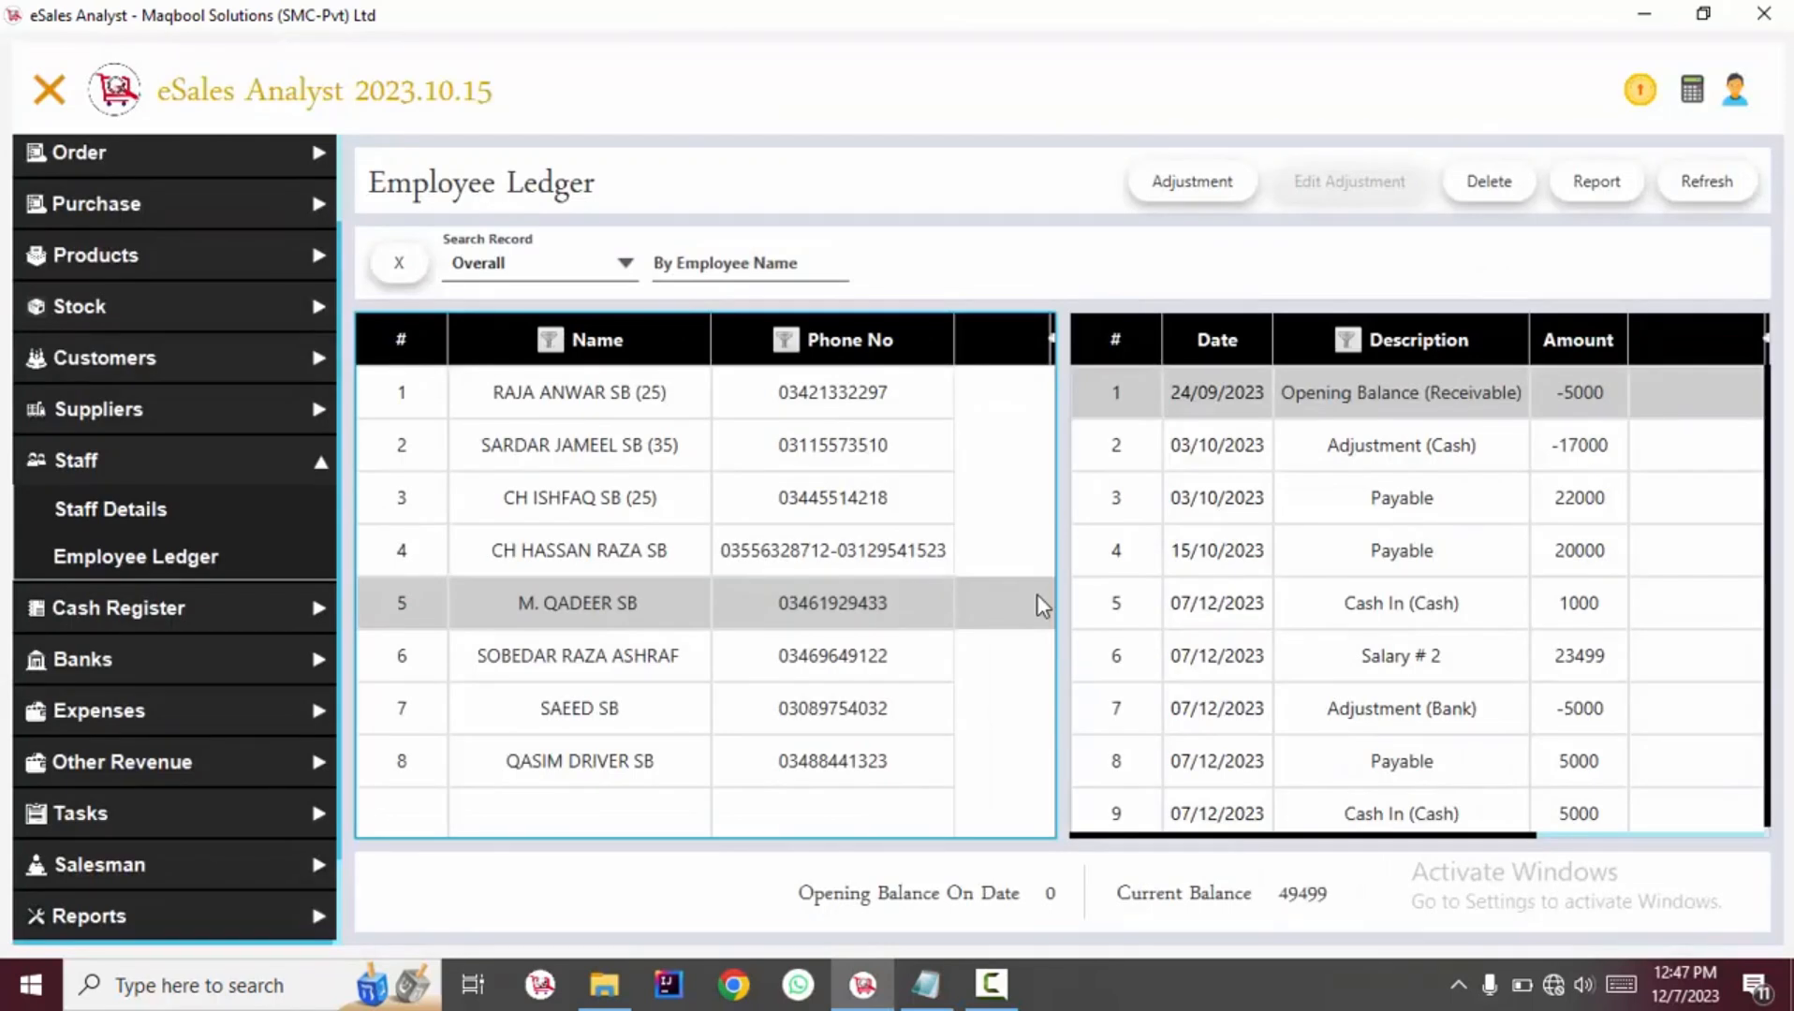